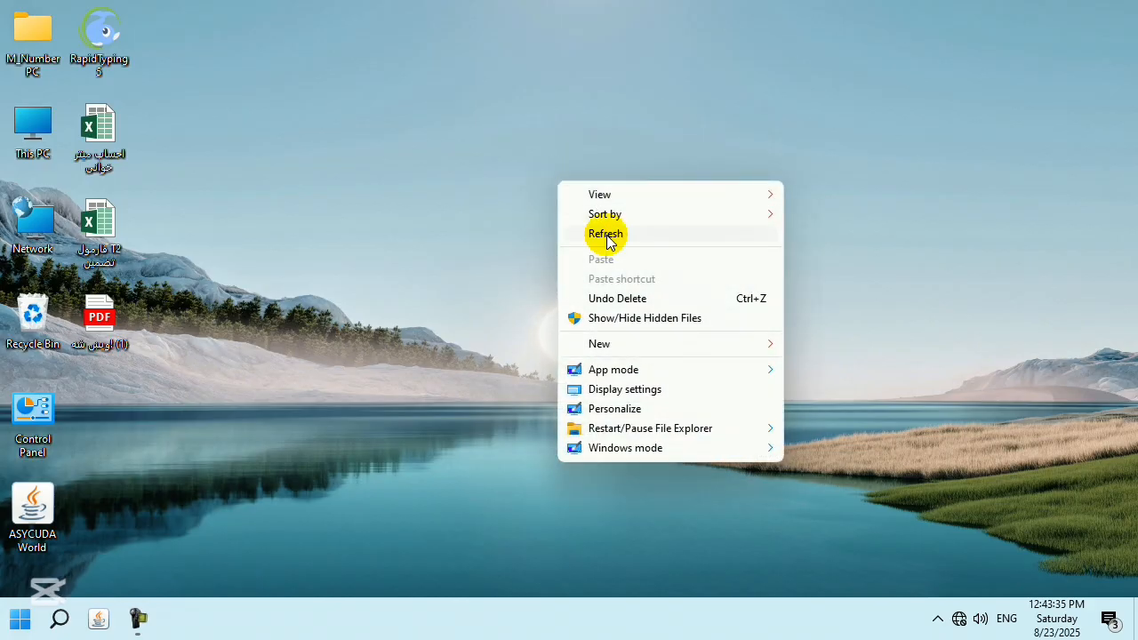
Refresh the desktop, then bring its context menu back up with the New submenu showing.
left_click(532, 218)
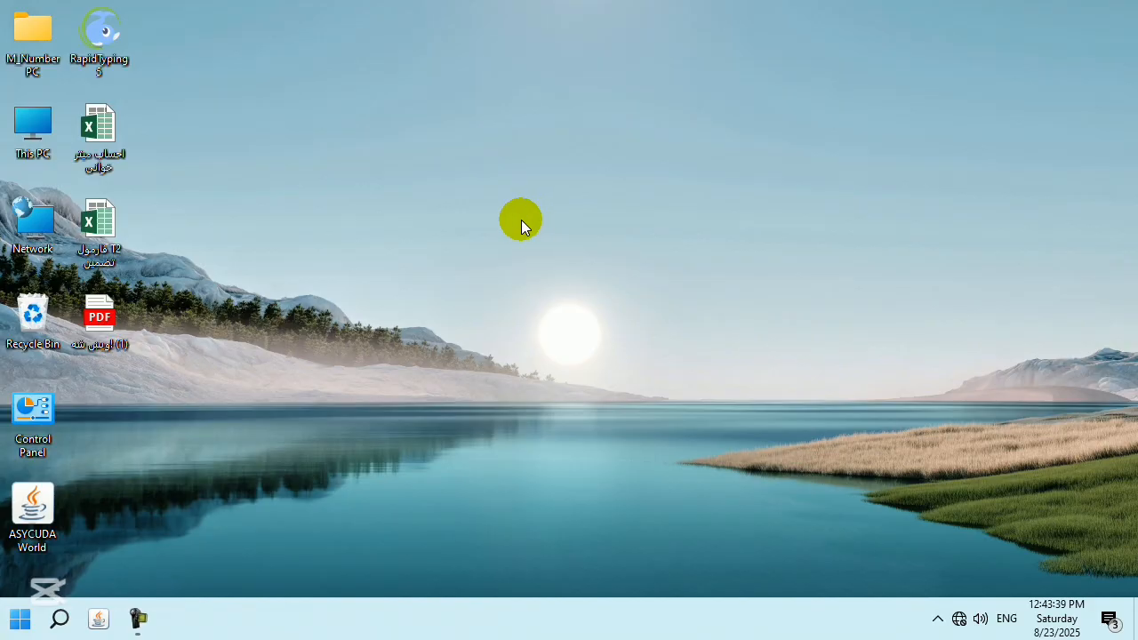
right_click(377, 228)
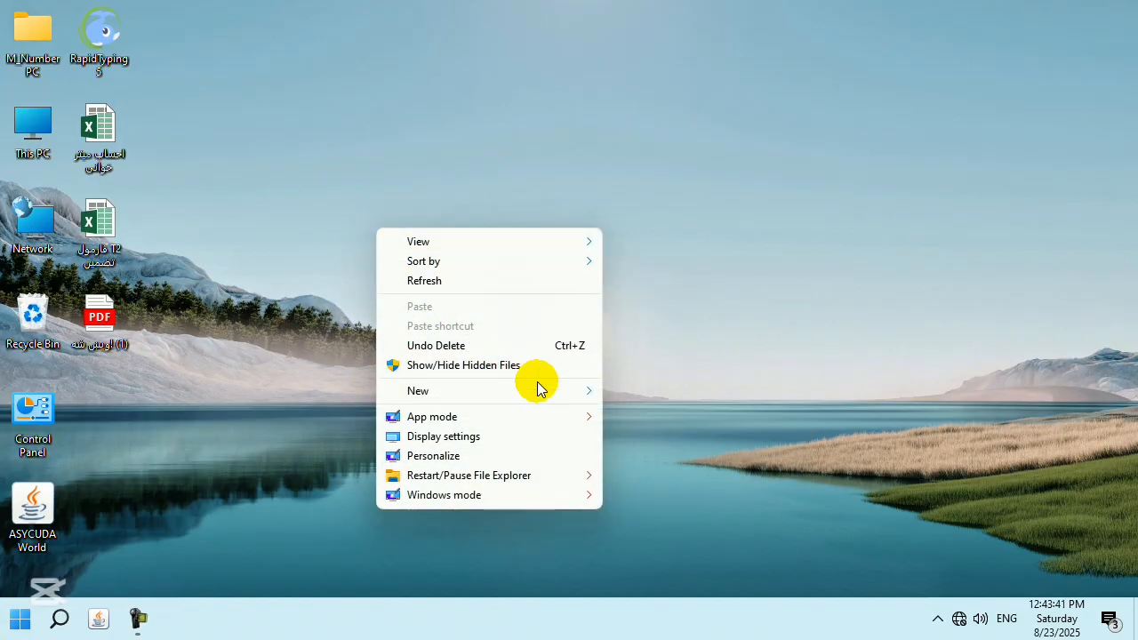
mouse_move(548, 390)
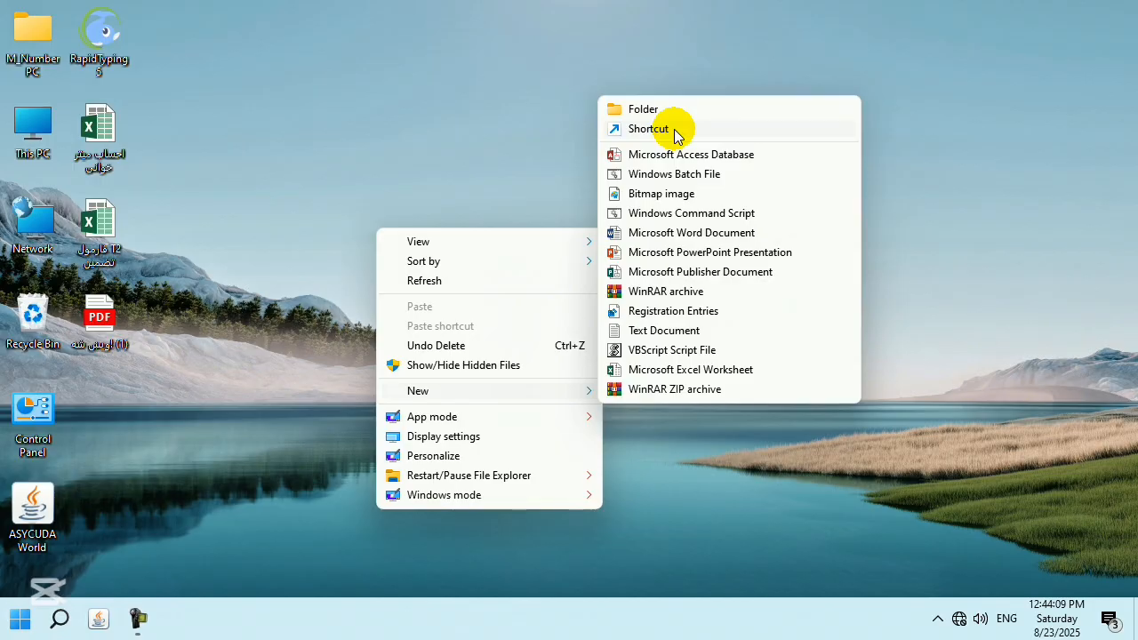
left_click(432, 92)
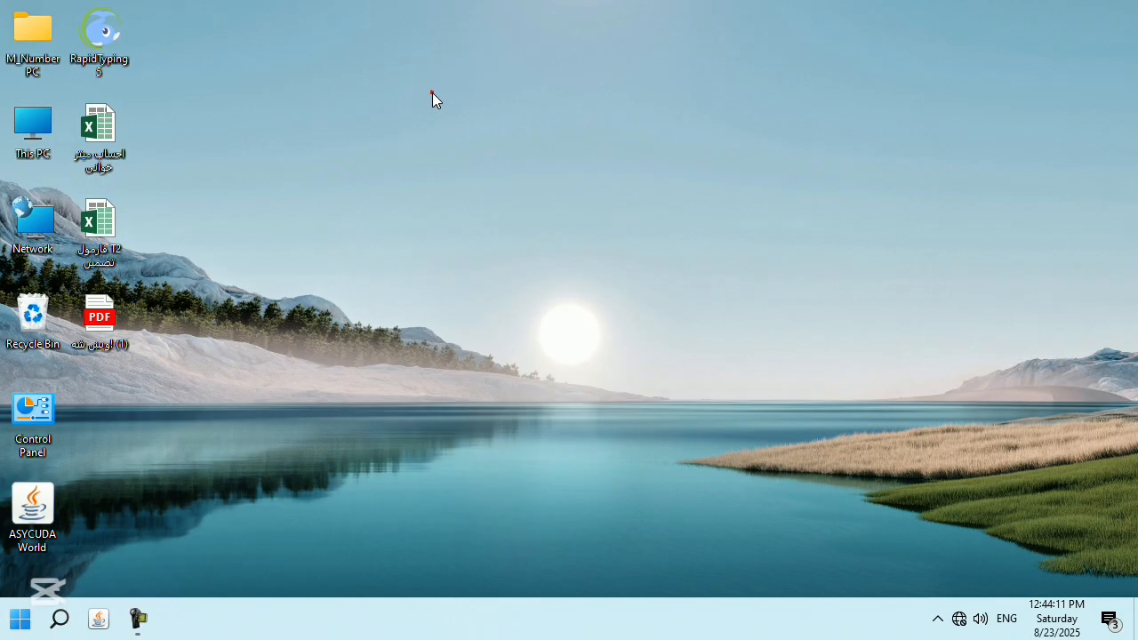
right_click(432, 93)
Make a new shortcut with location shutdown -s -t 0 and keep the name shutdown.
mouse_move(548, 259)
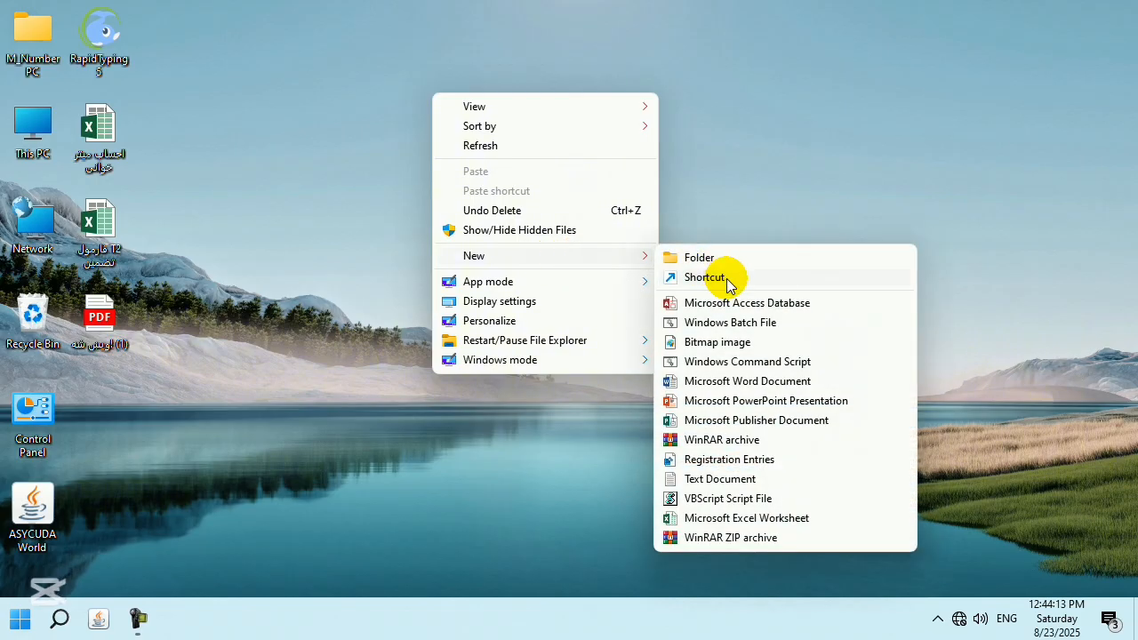
left_click(728, 275)
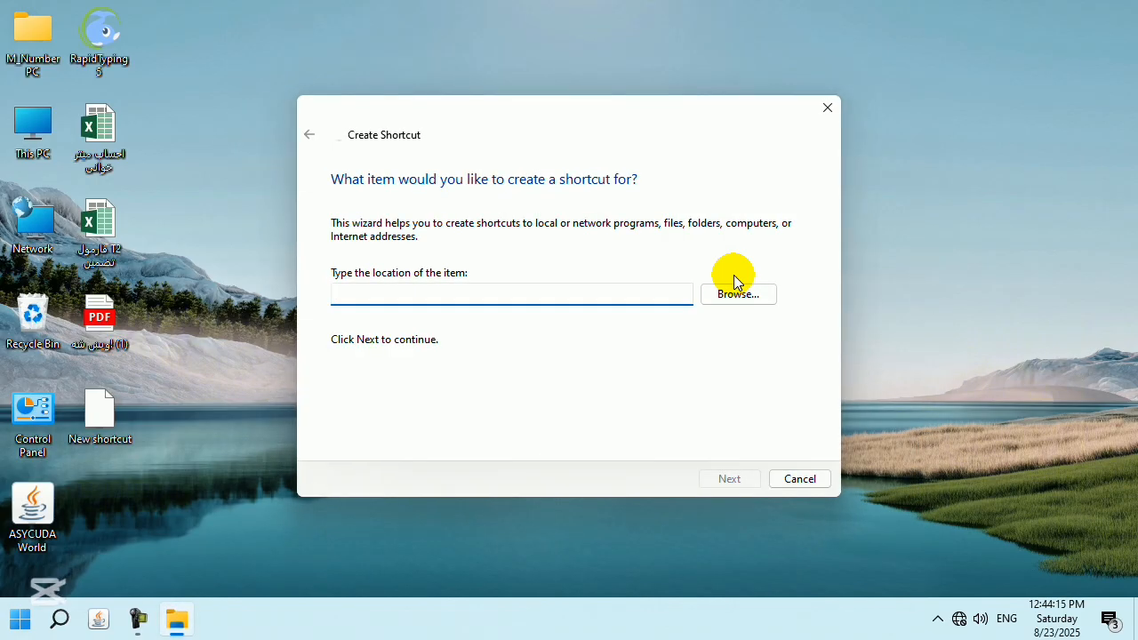
type("shutdo")
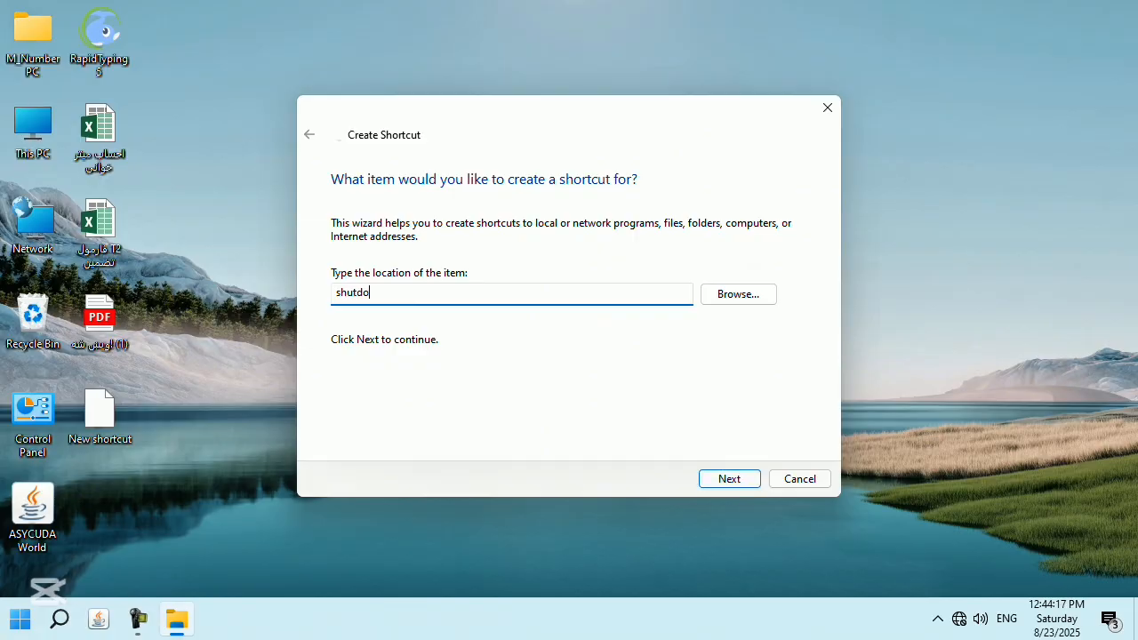
type("wn -s -t 0")
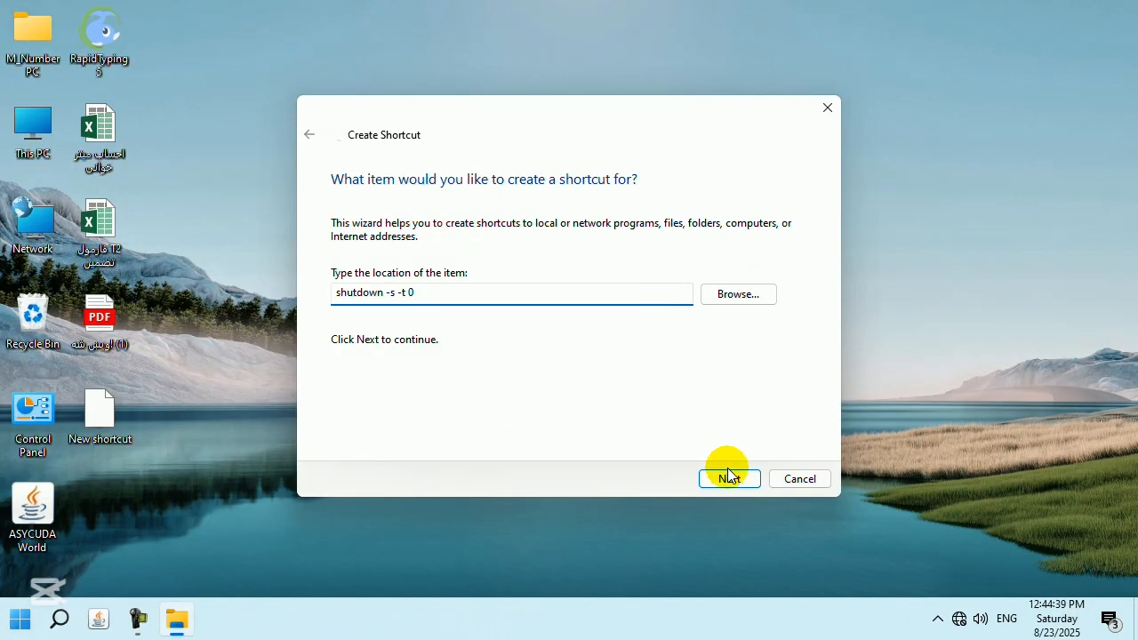
left_click(727, 477)
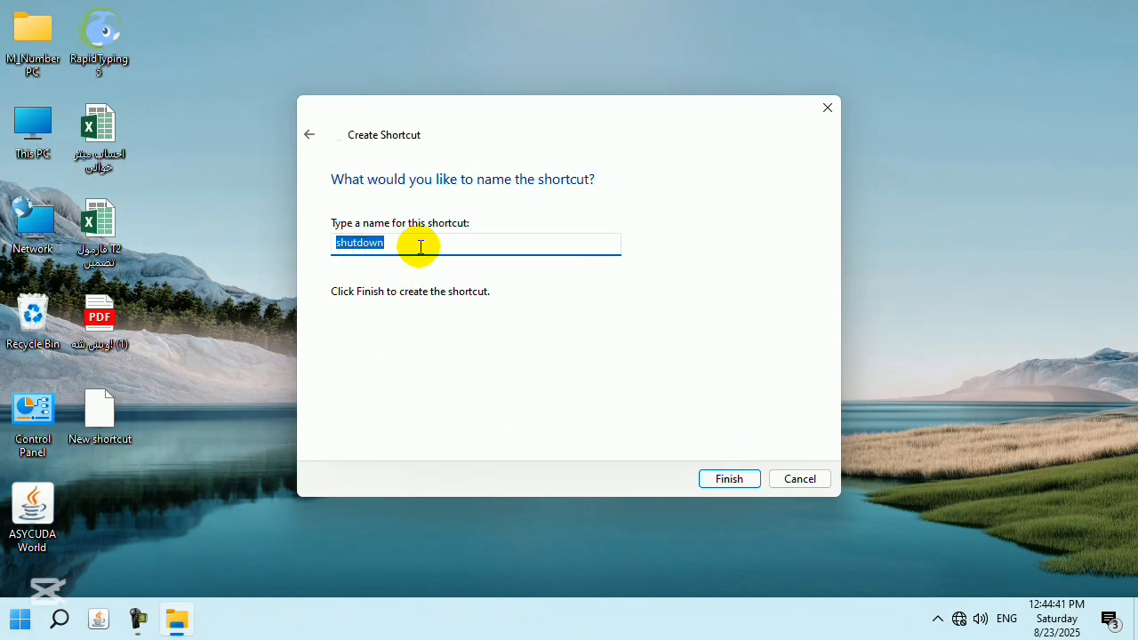
left_click(386, 246)
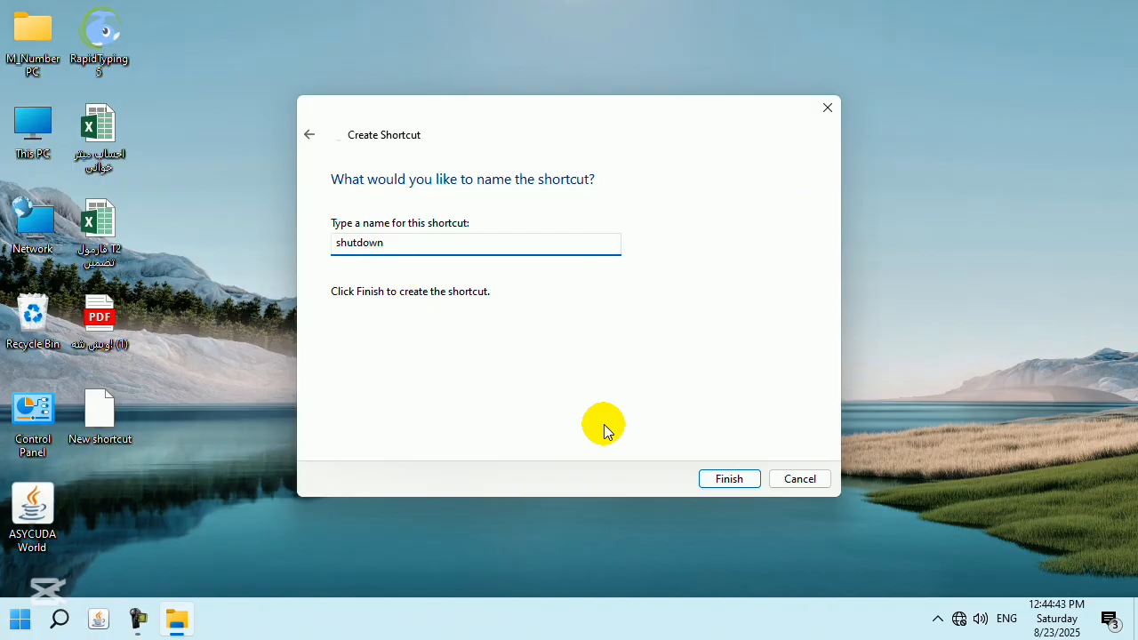
left_click(727, 477)
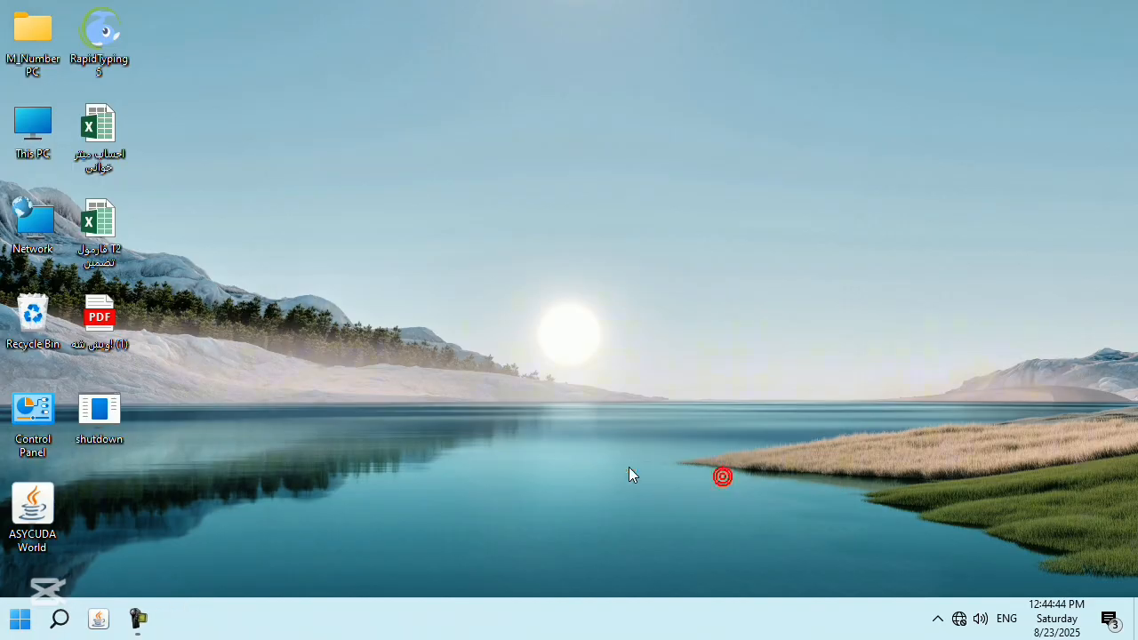
Change the shutdown shortcut's icon to the red power icon in its Properties and apply it.
right_click(114, 413)
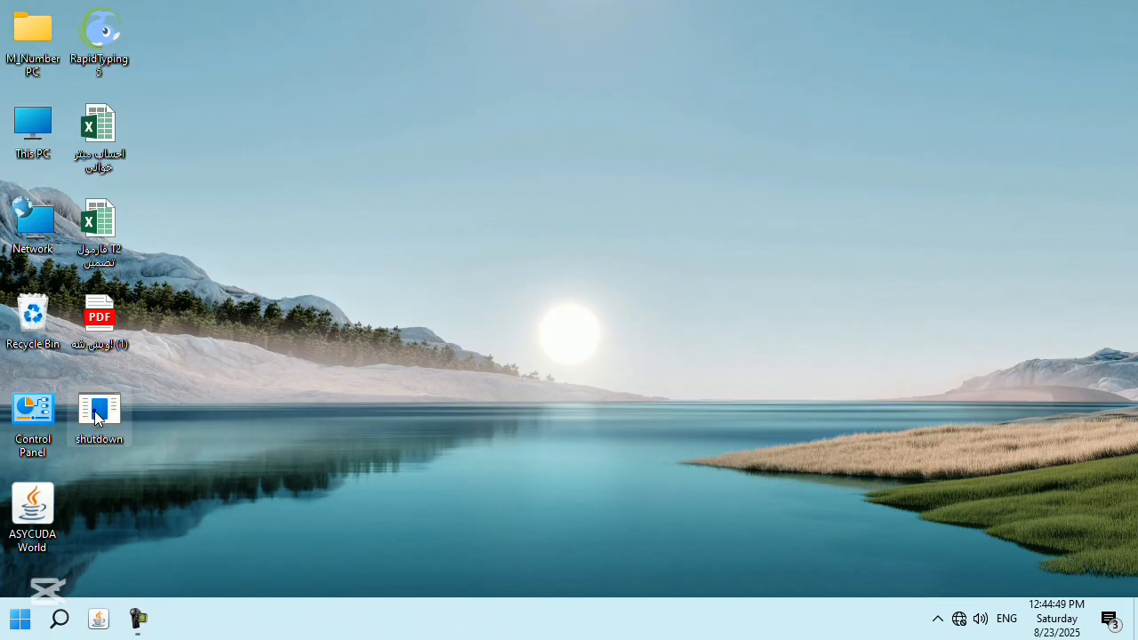
left_click(133, 395)
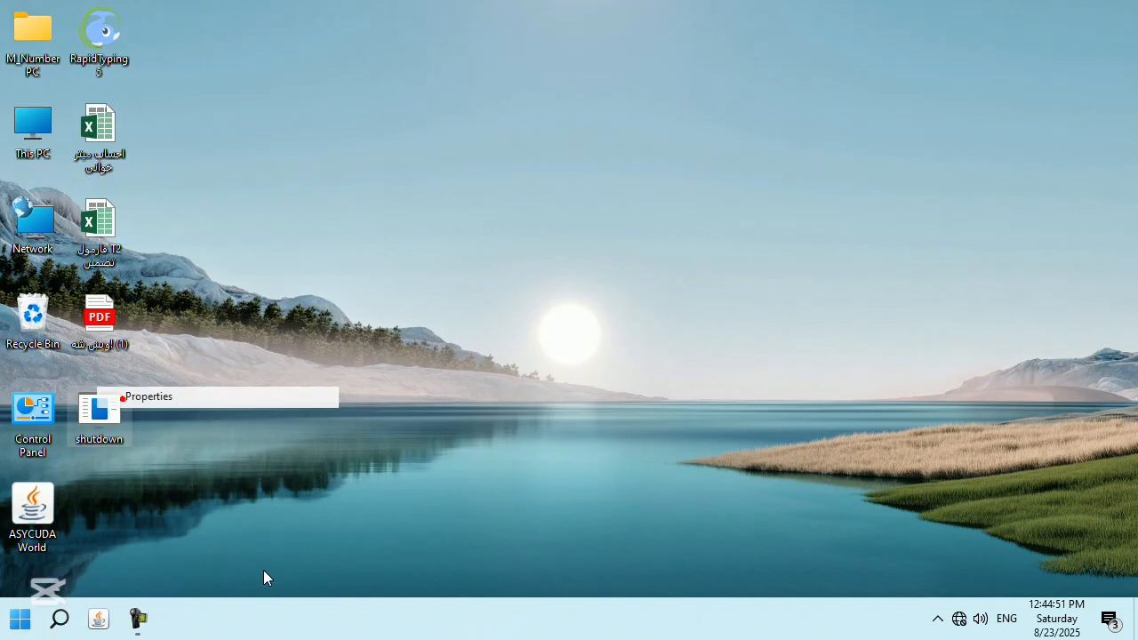
left_click(277, 444)
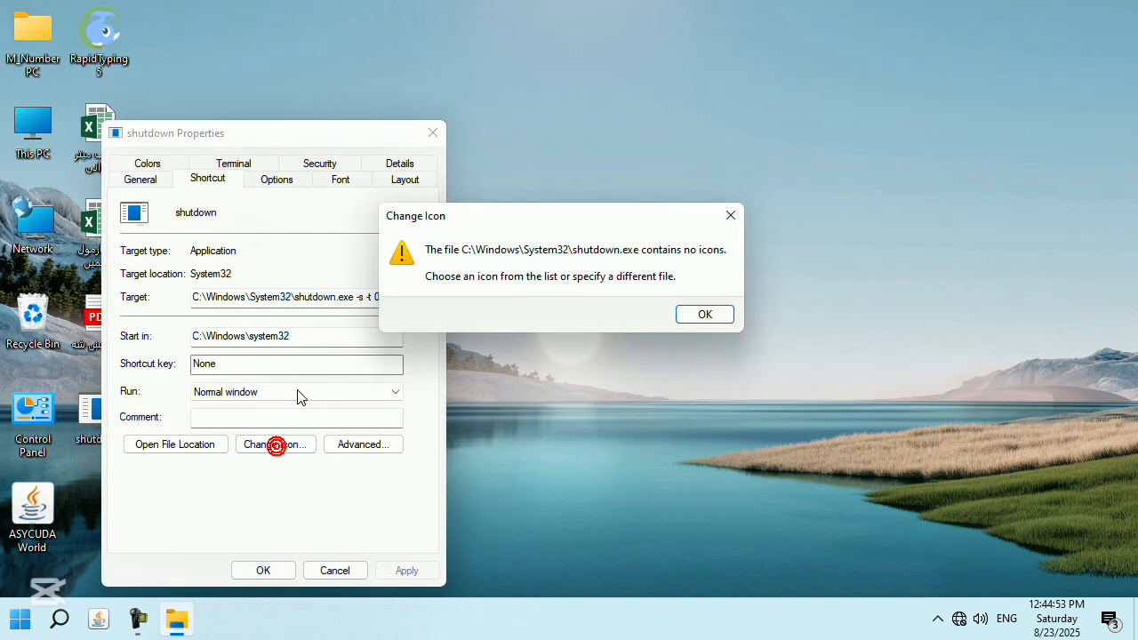
left_click(708, 313)
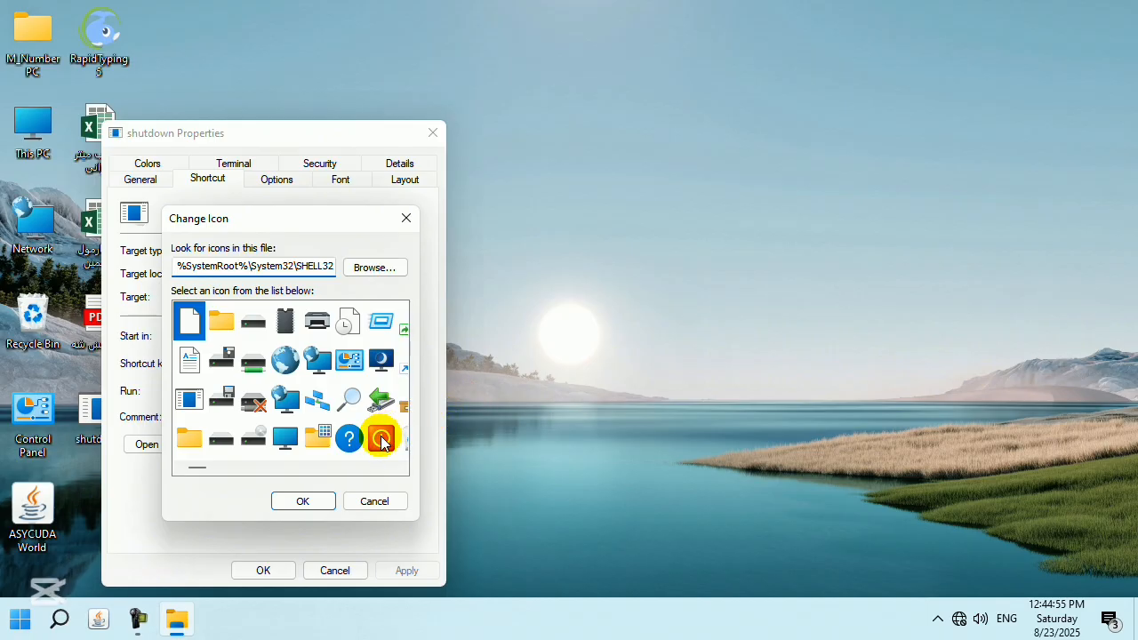
left_click(380, 439)
left_click(301, 501)
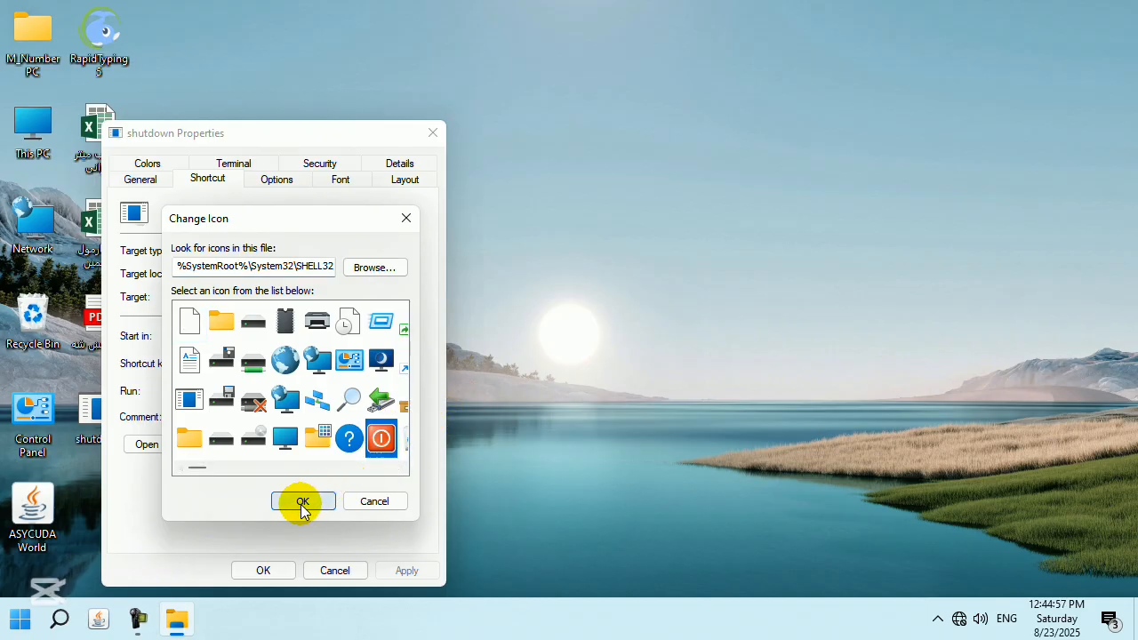
left_click(413, 571)
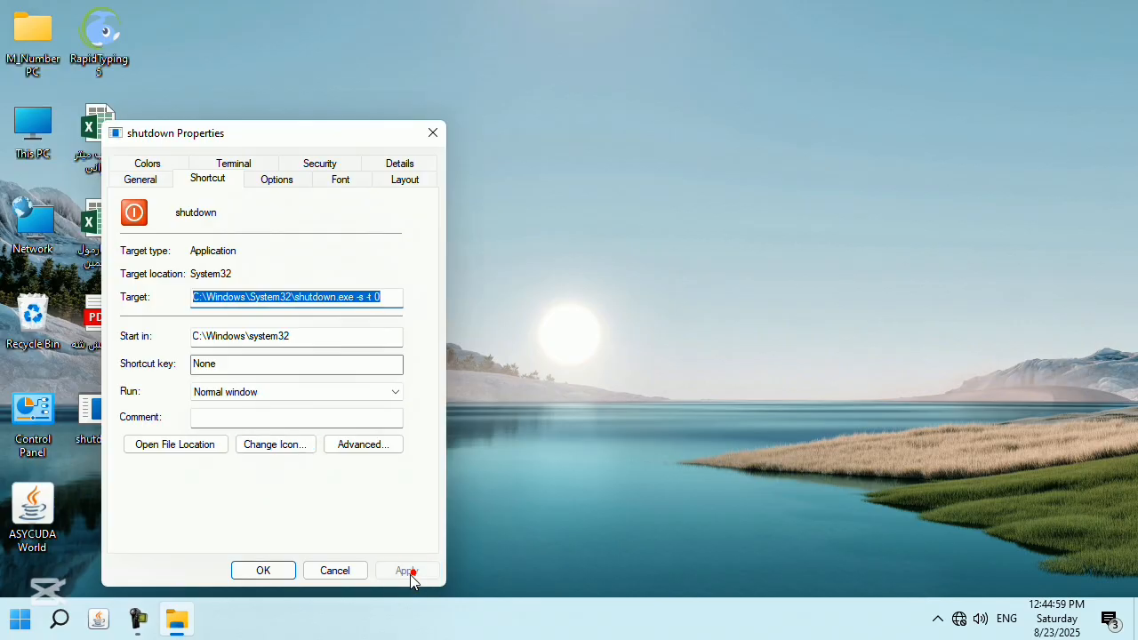
left_click(263, 570)
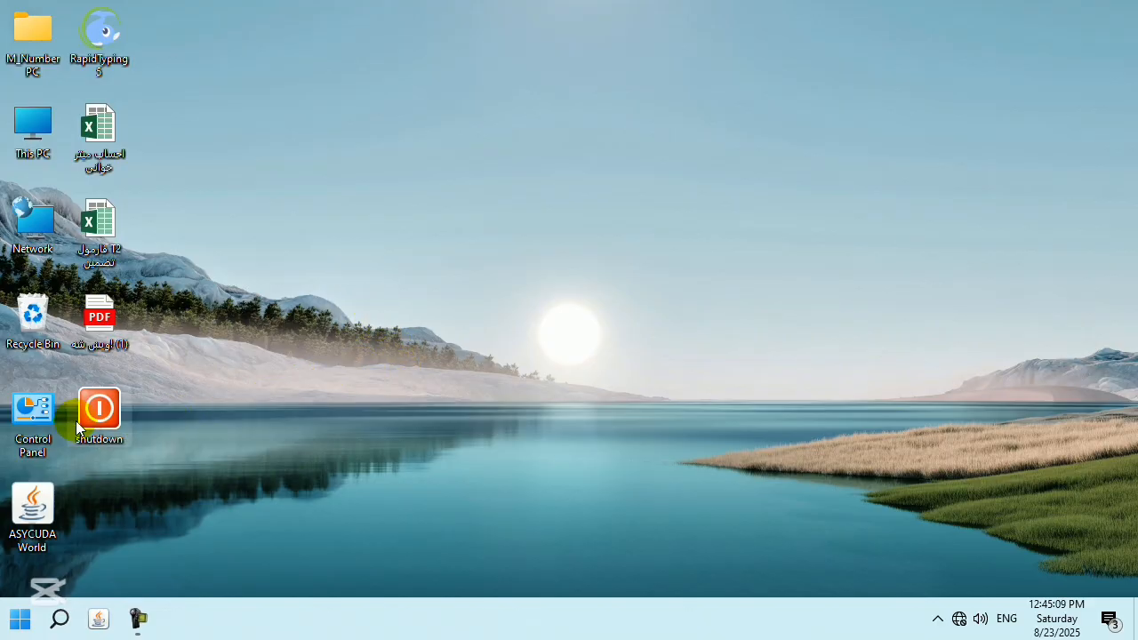
Create a new shortcut running shutdown -r -t 0 and name it Restart.
right_click(384, 314)
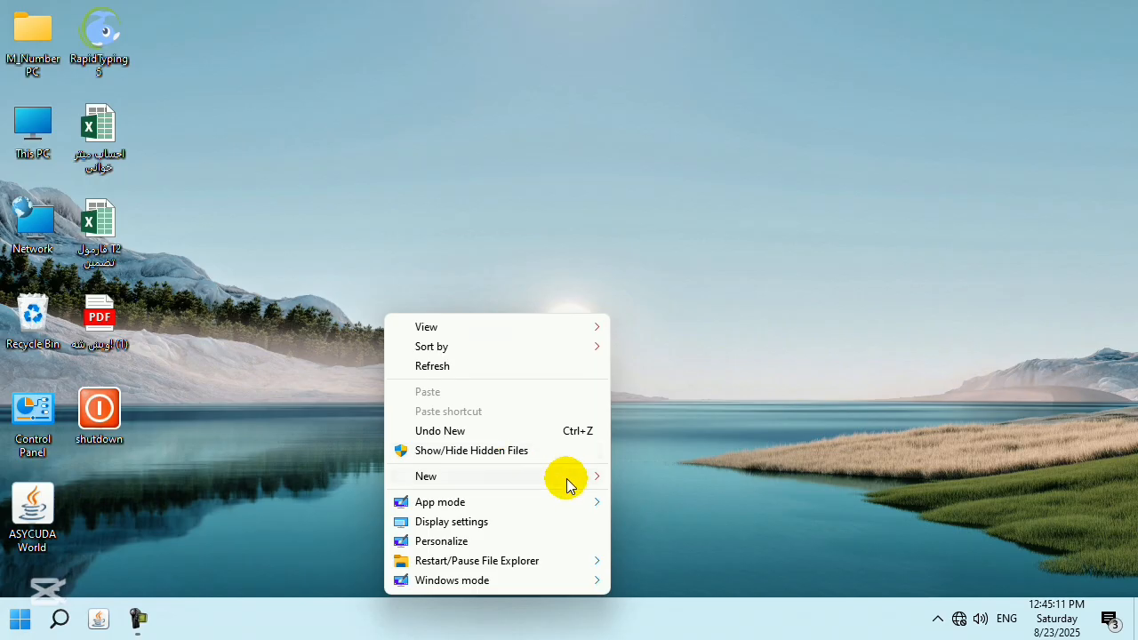
mouse_move(566, 478)
left_click(662, 221)
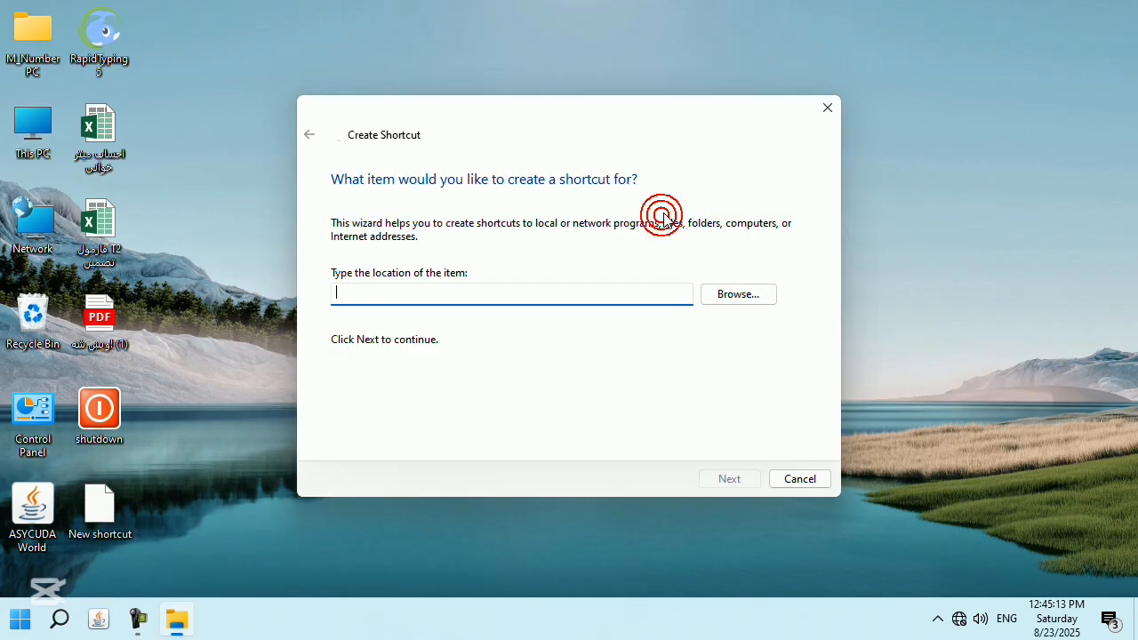
type("shutdwo")
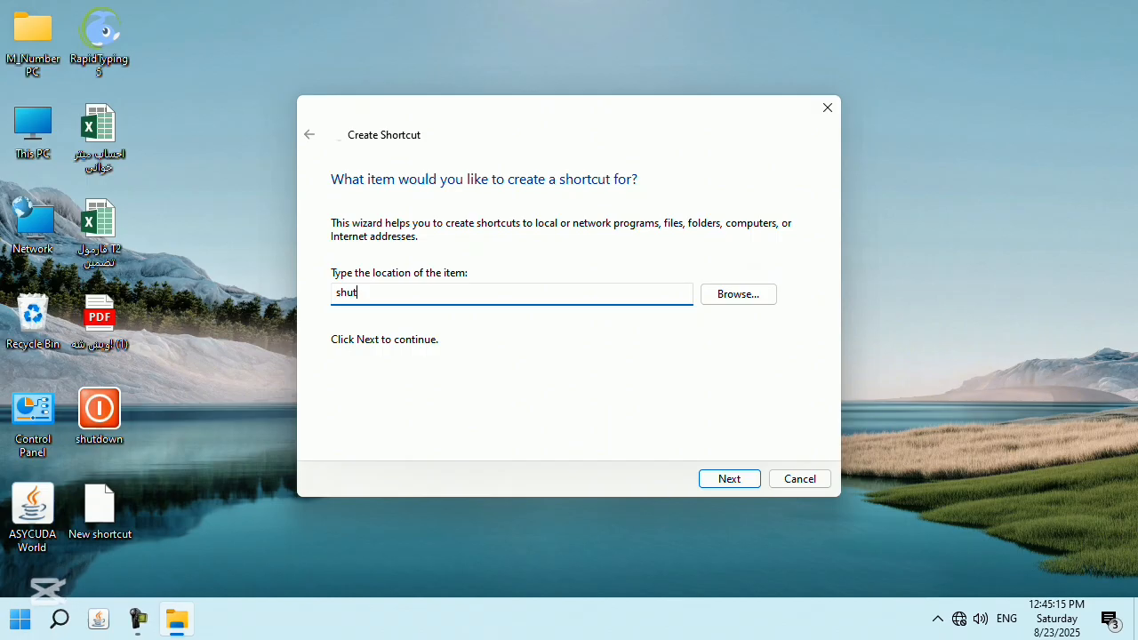
key("BackSpace")
key("BackSpace")
type("ow")
type("0")
left_click(735, 484)
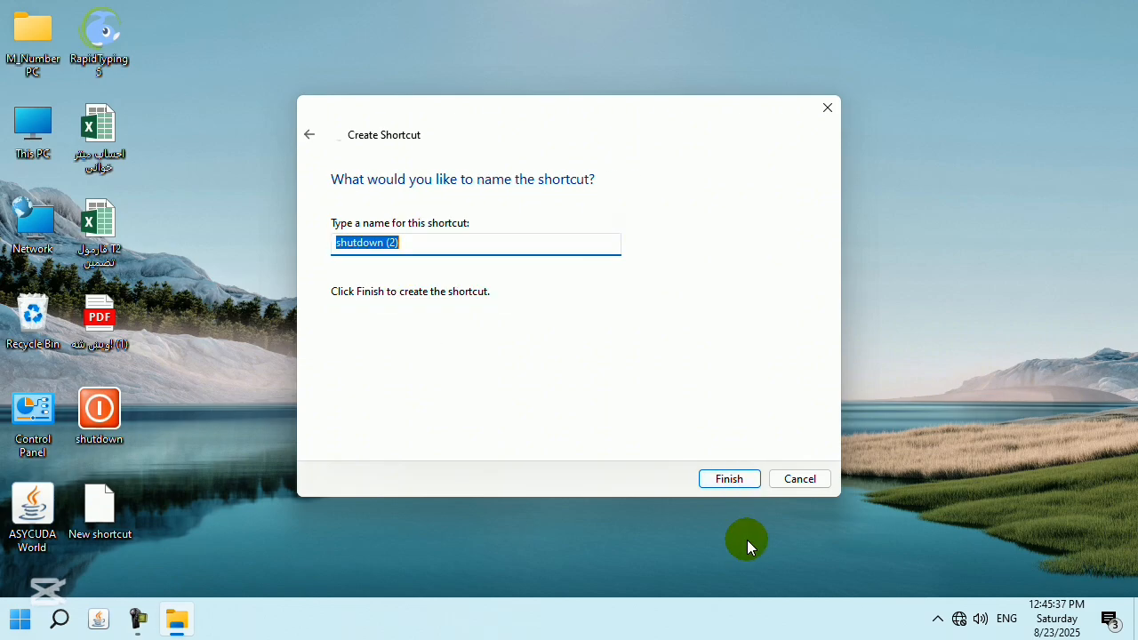
type("Restart")
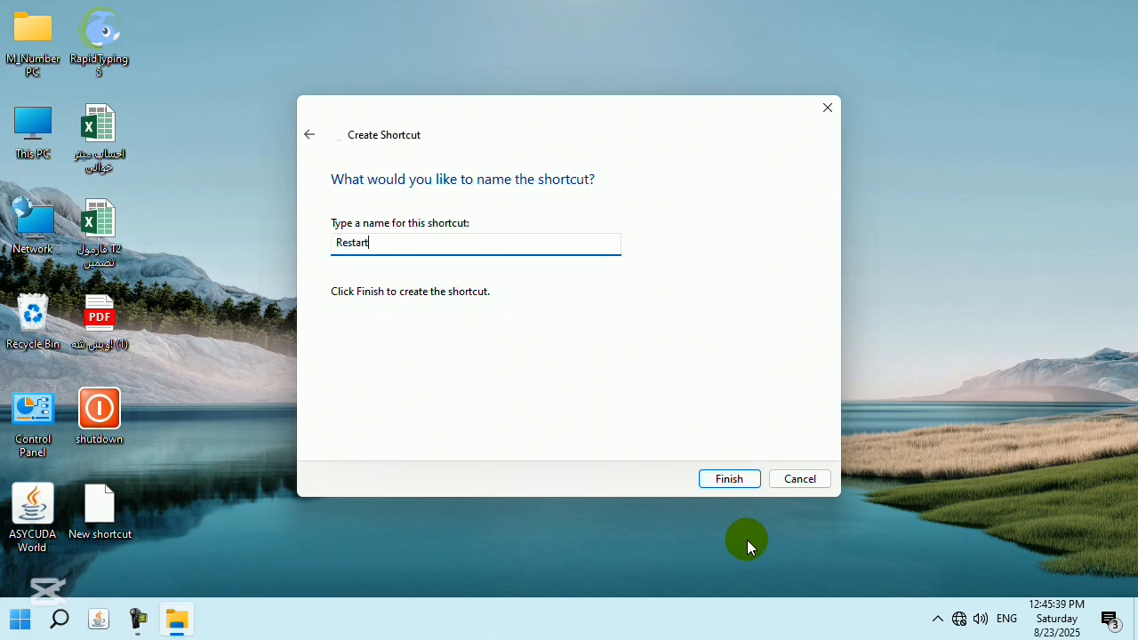
left_click(726, 478)
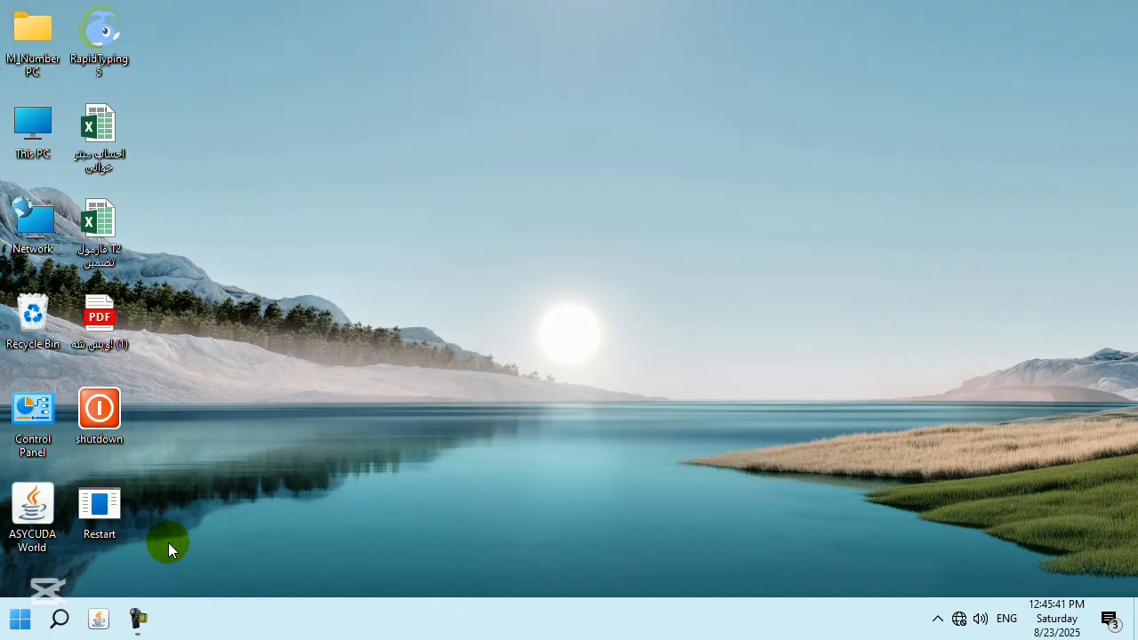
Set the Restart shortcut's icon to the green arrow in its Properties, then apply and close.
right_click(97, 509)
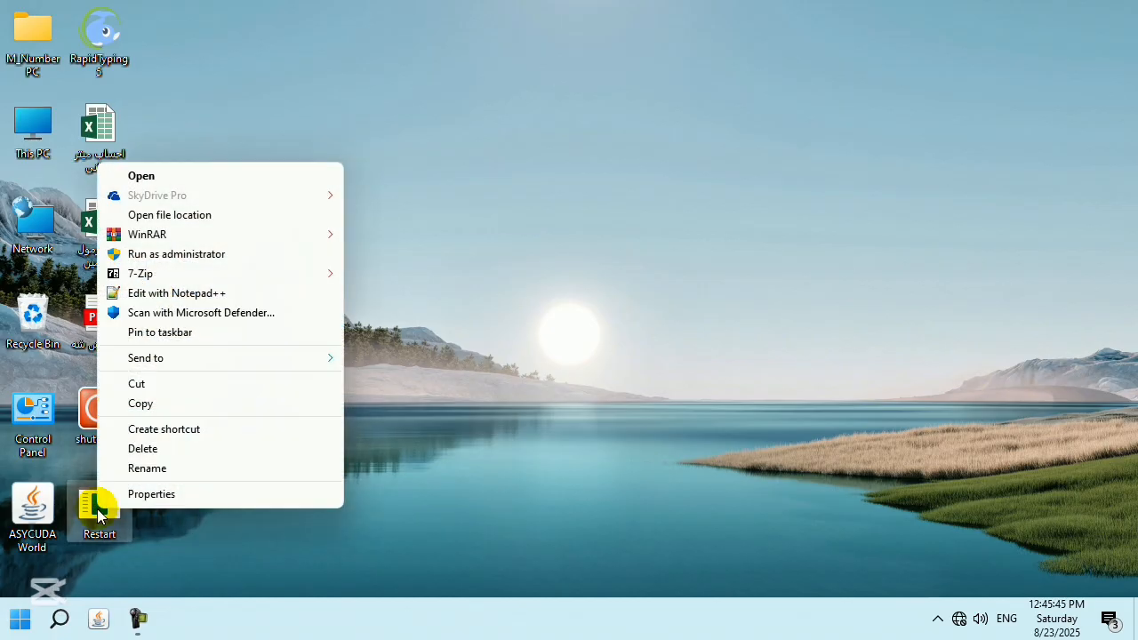
left_click(123, 499)
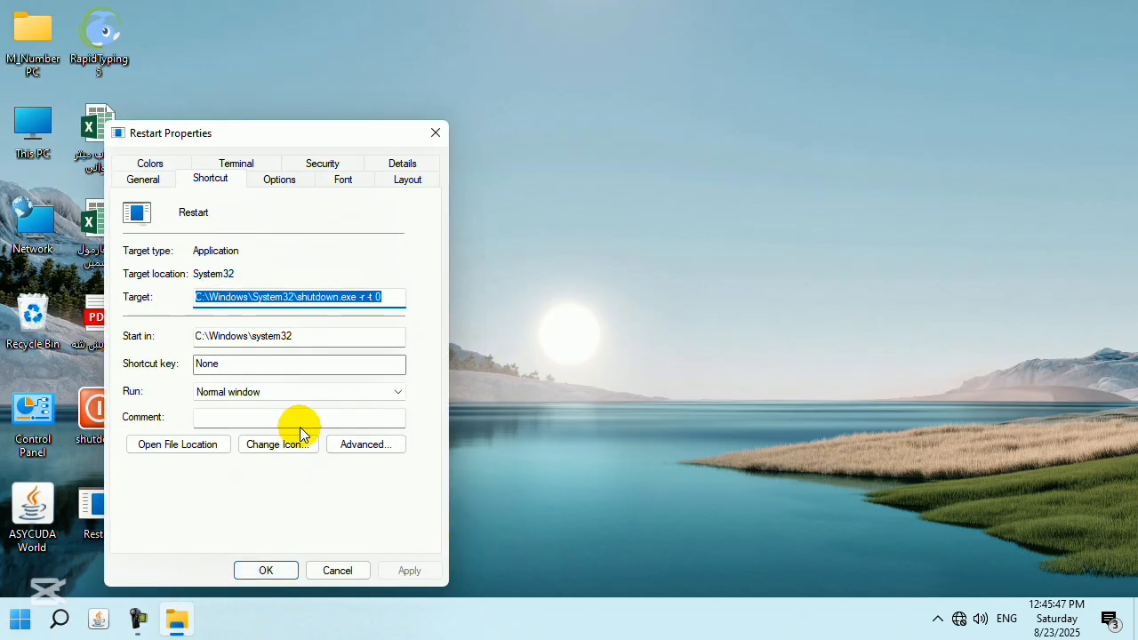
left_click(296, 450)
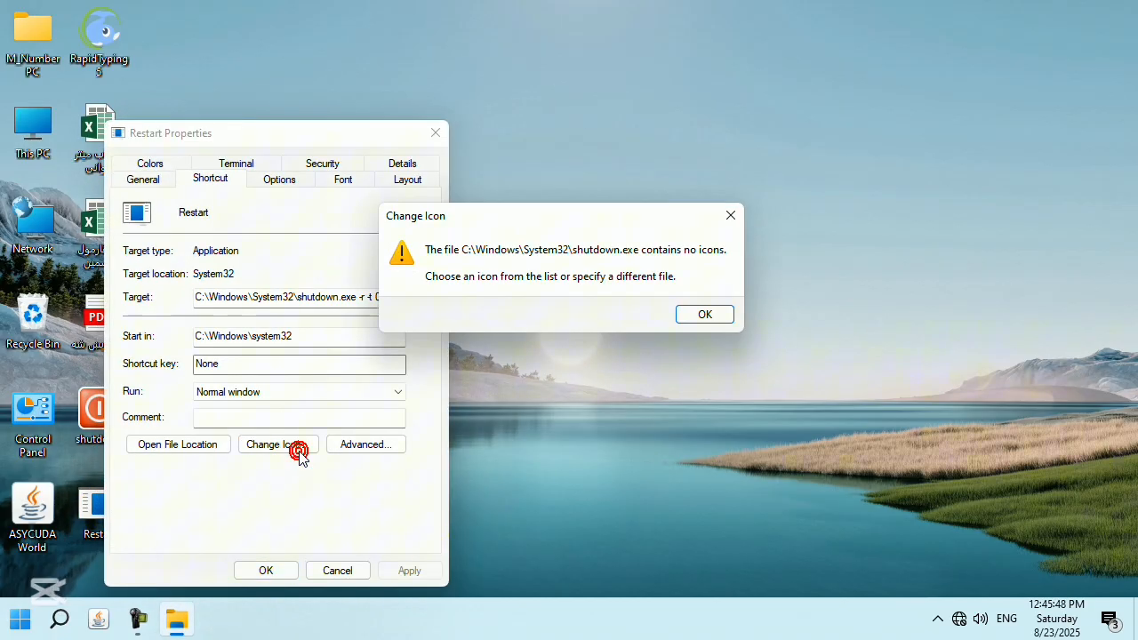
left_click(704, 314)
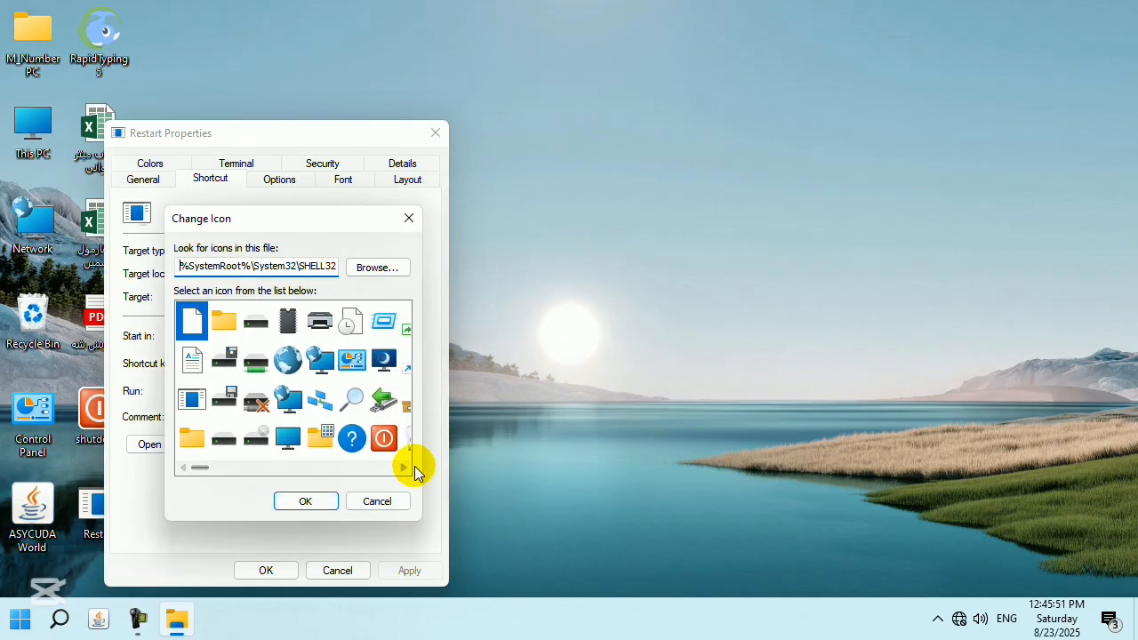
left_click_drag(406, 468, 405, 469)
left_click(384, 398)
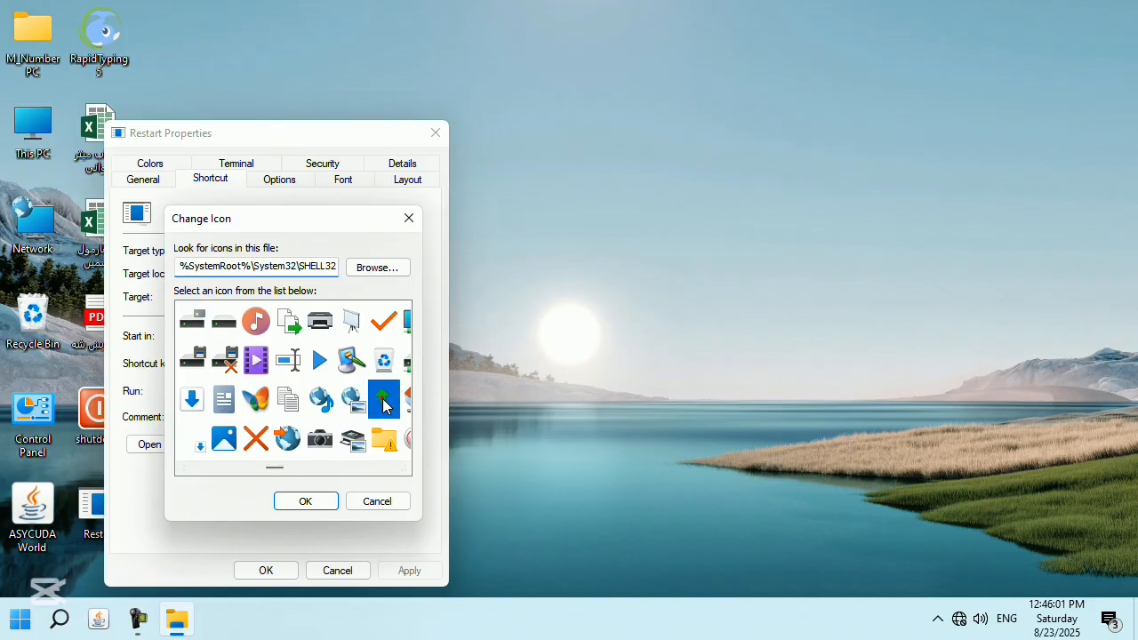
left_click(318, 499)
left_click(388, 569)
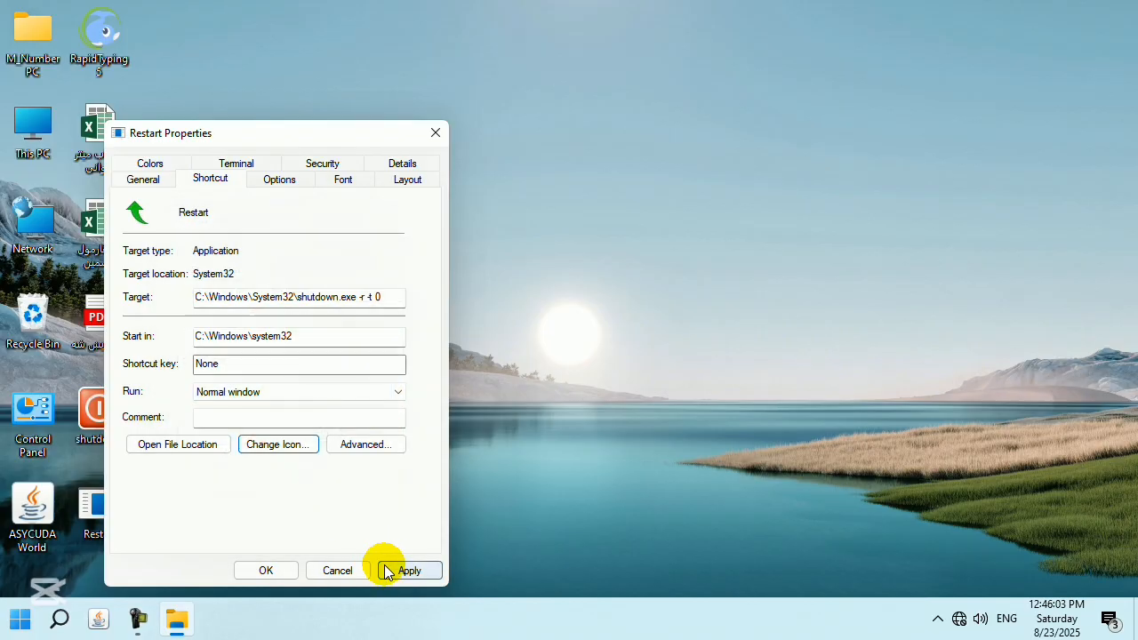
left_click(252, 574)
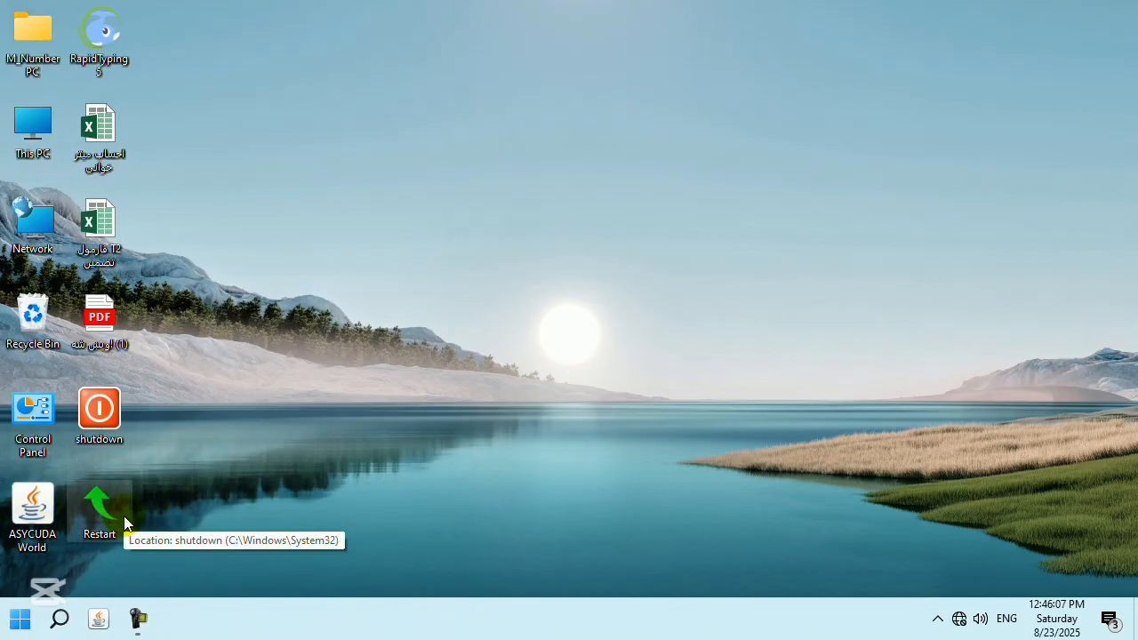
Refresh the desktop and begin a new desktop shortcut.
right_click(391, 267)
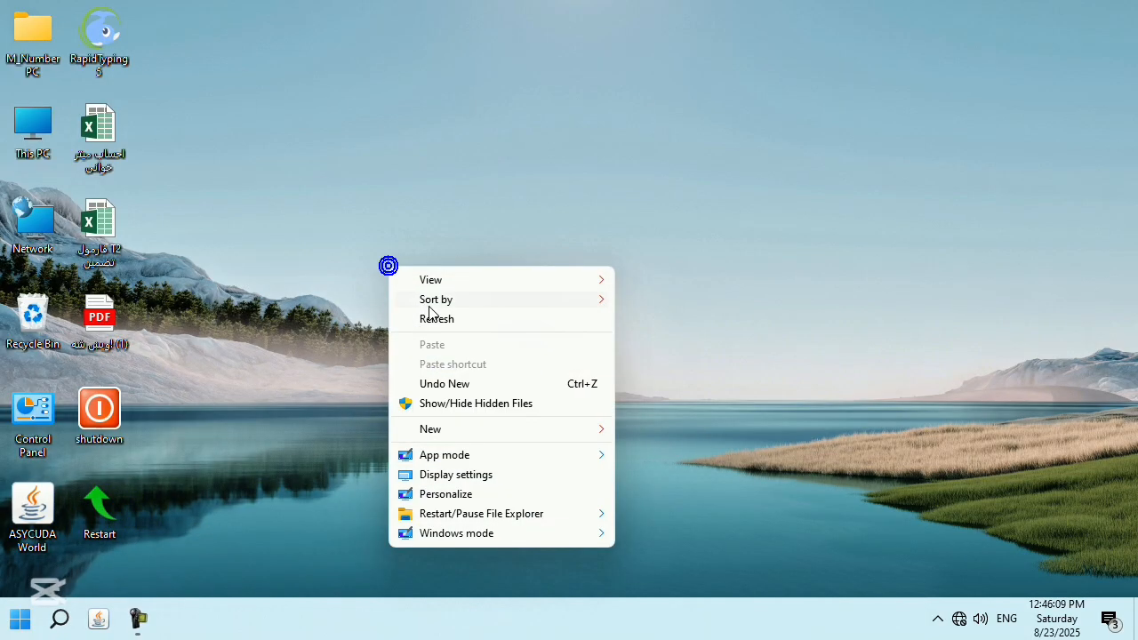
left_click(434, 319)
right_click(427, 322)
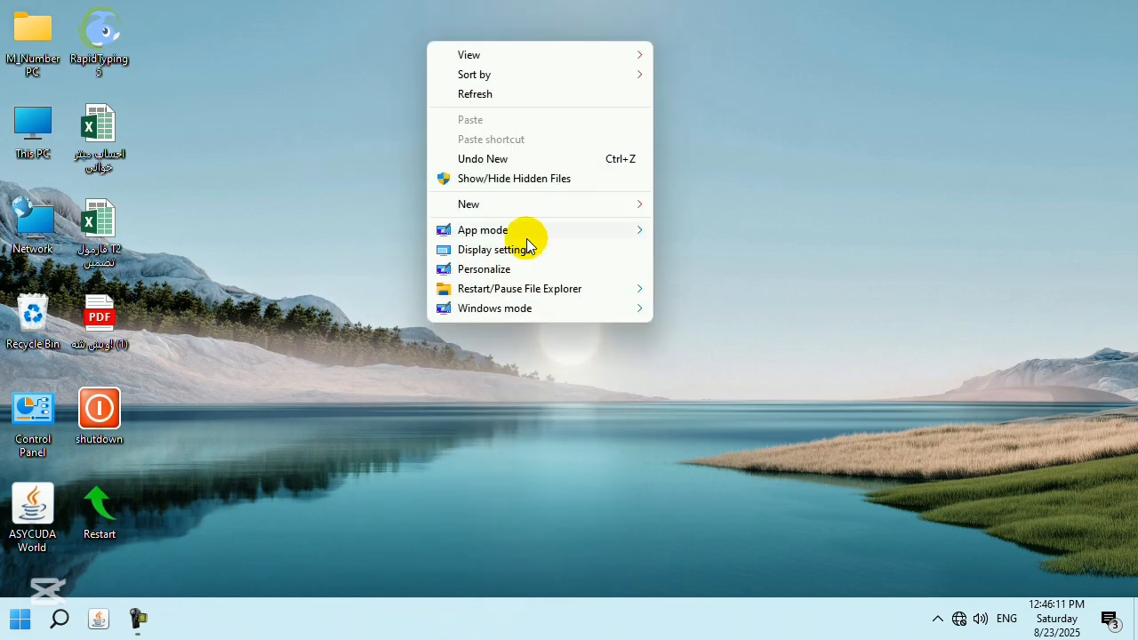
mouse_move(583, 204)
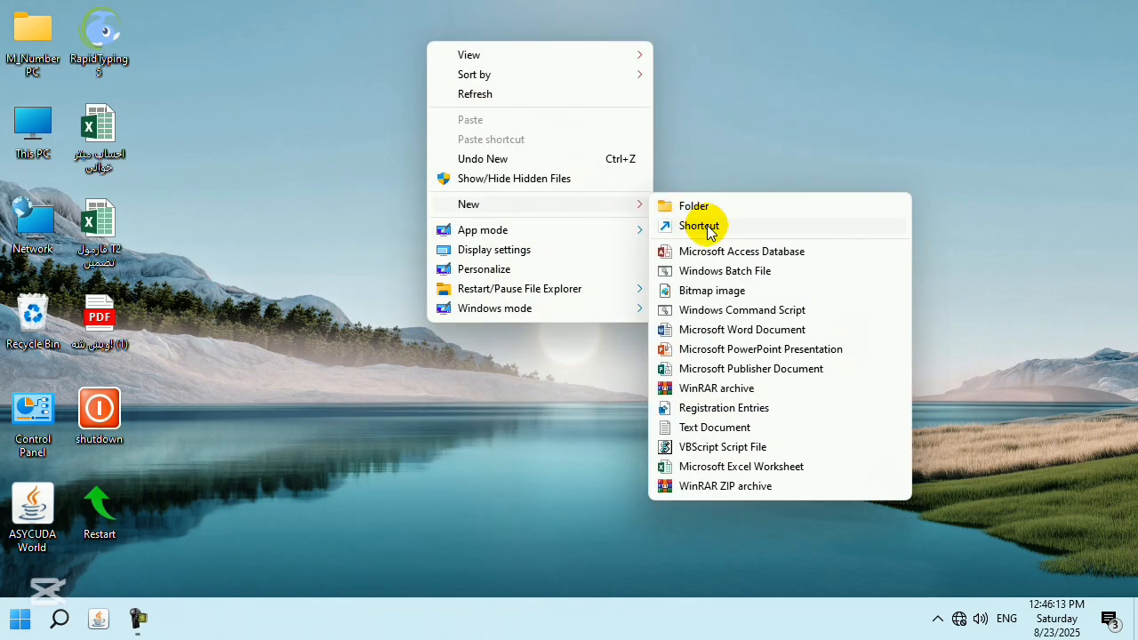
left_click(708, 224)
Browse the C: drive into Program Files (x86) > Microsoft searching for the Office folder.
left_click(761, 299)
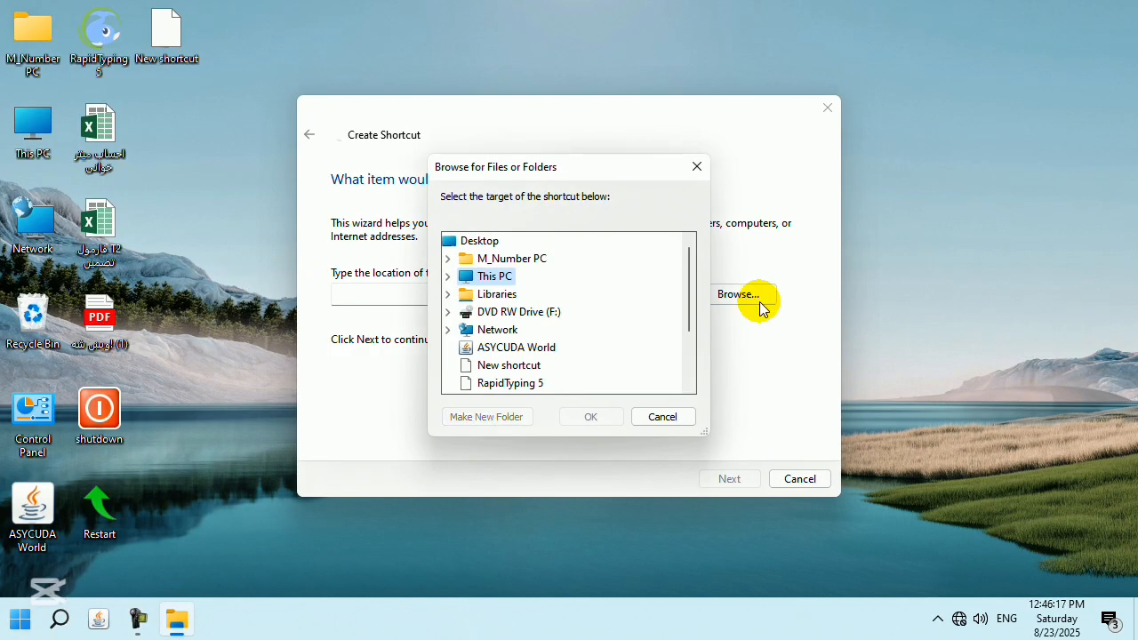
left_click(446, 279)
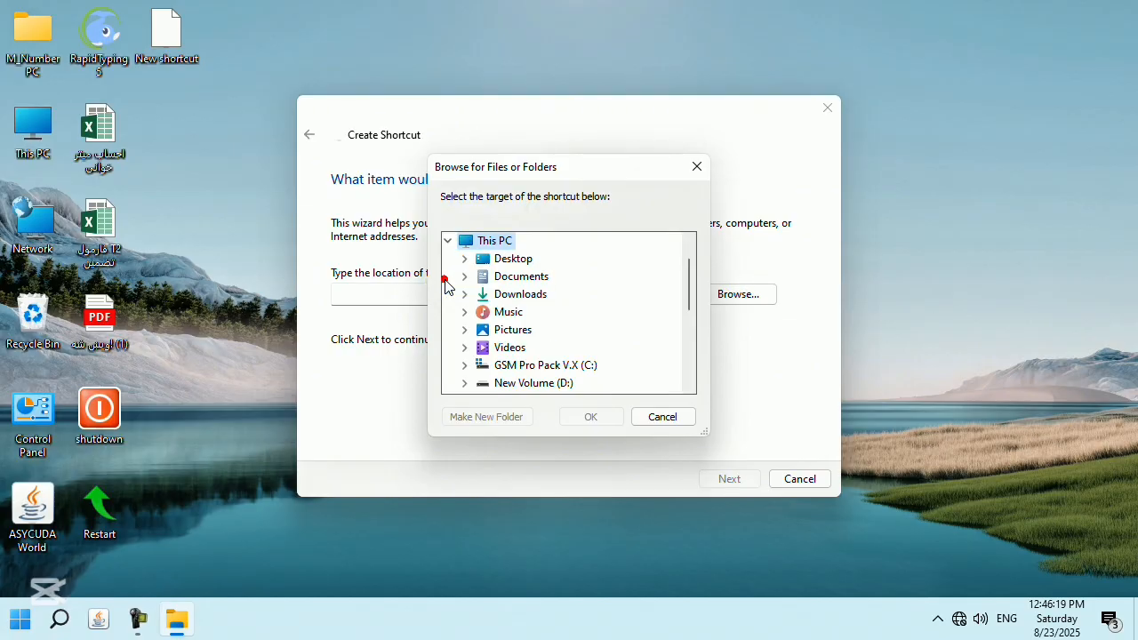
left_click(461, 365)
scroll(617, 336, "down", 1)
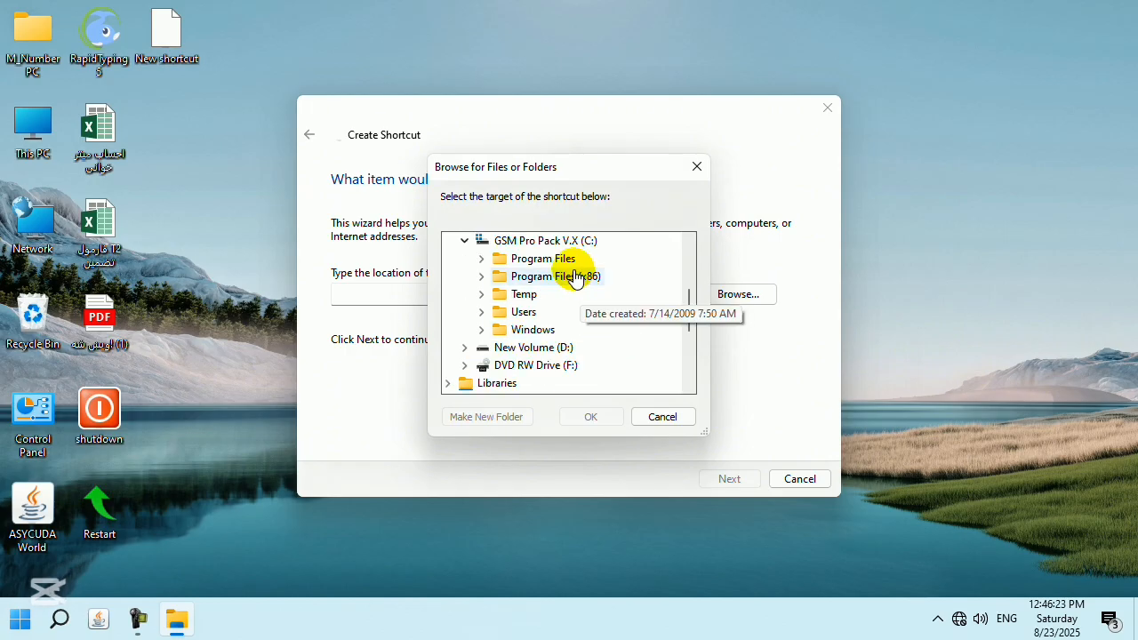
double_click(575, 276)
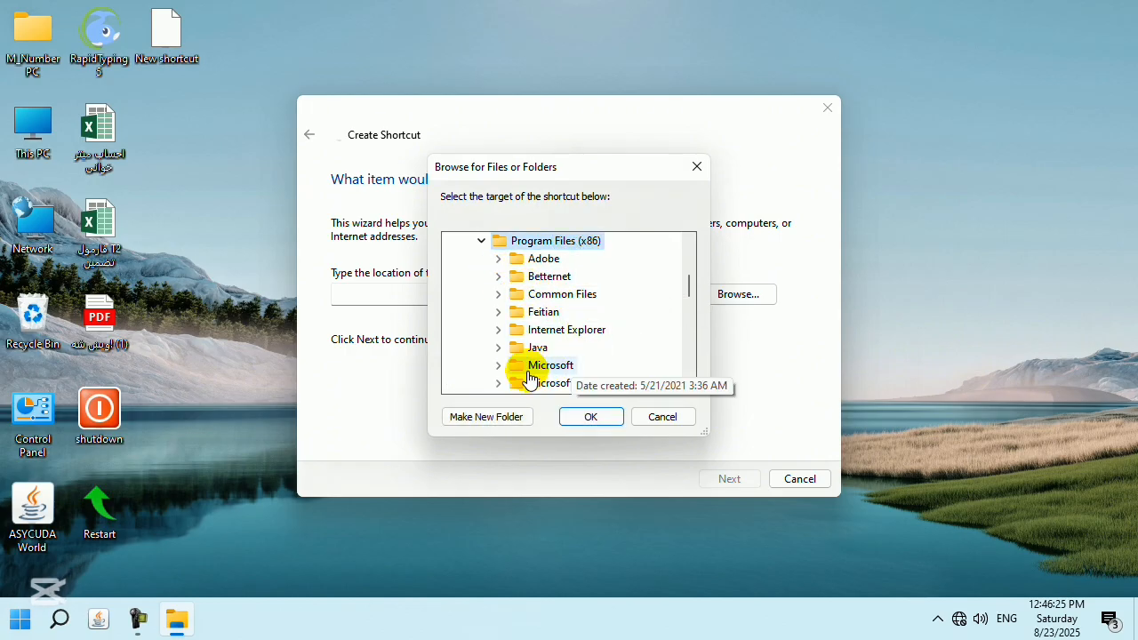
double_click(510, 365)
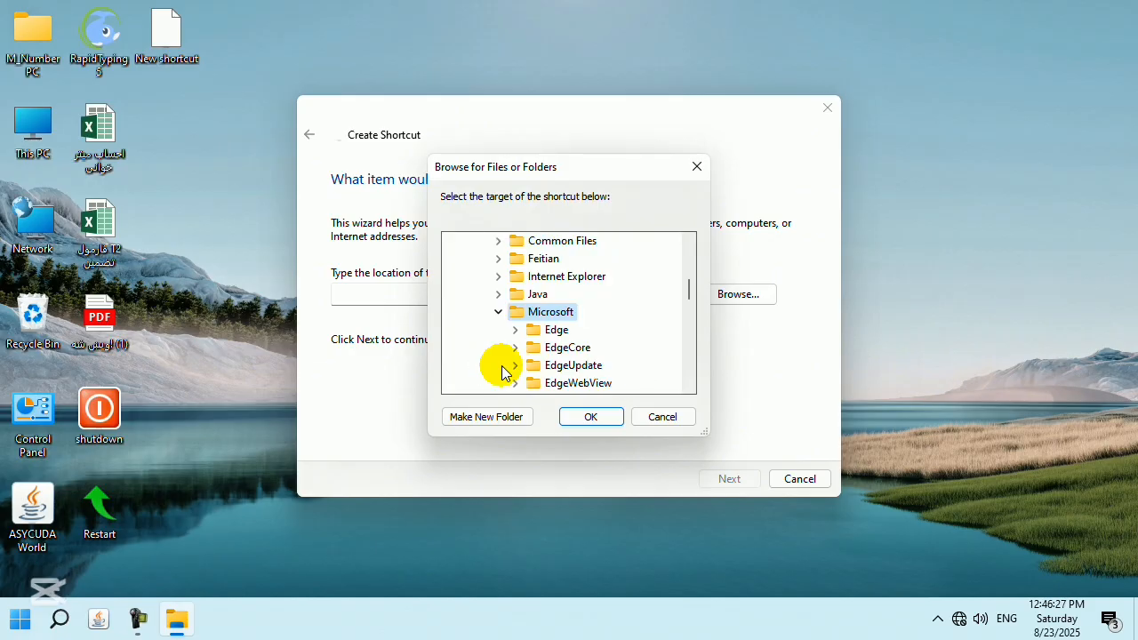
scroll(511, 369, "down", 2)
scroll(645, 338, "up", 1)
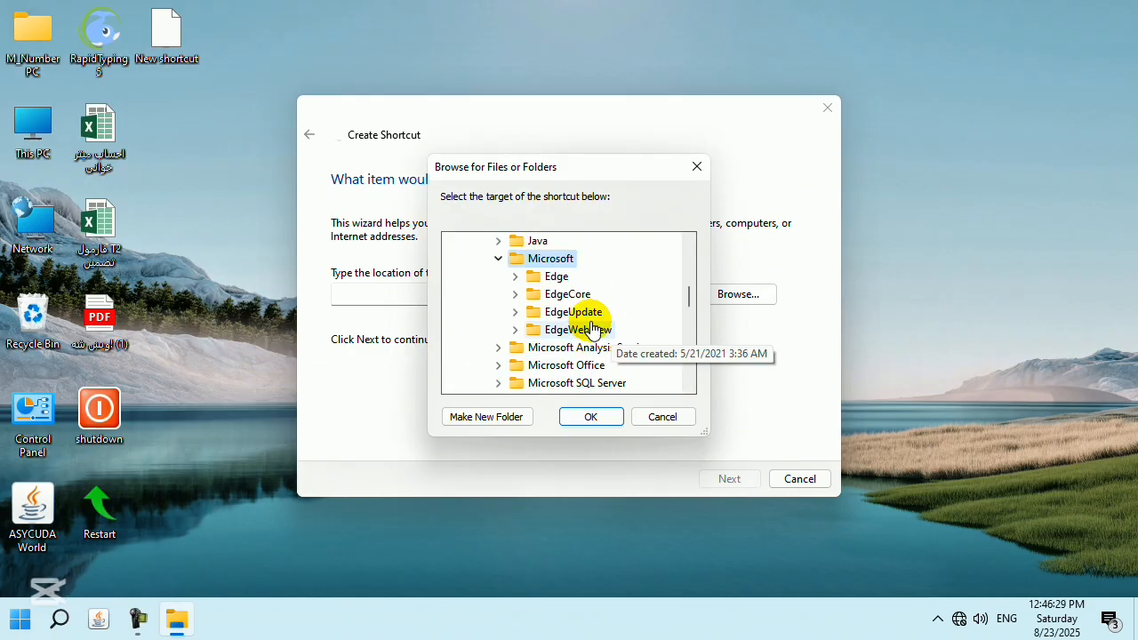
left_click(501, 366)
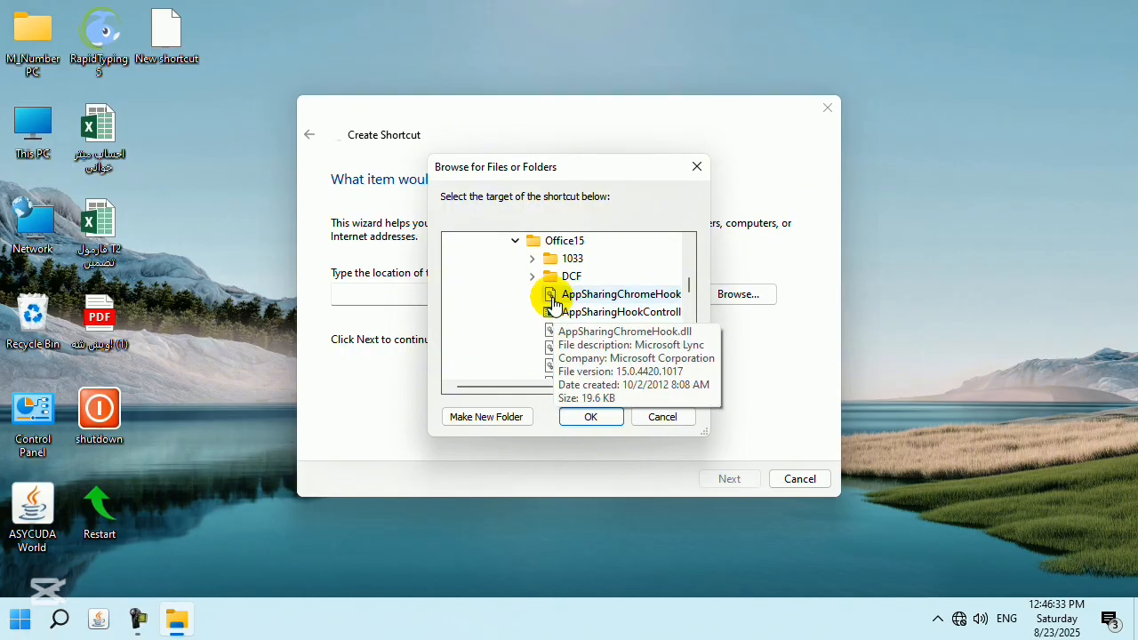
scroll(560, 298, "down", 15)
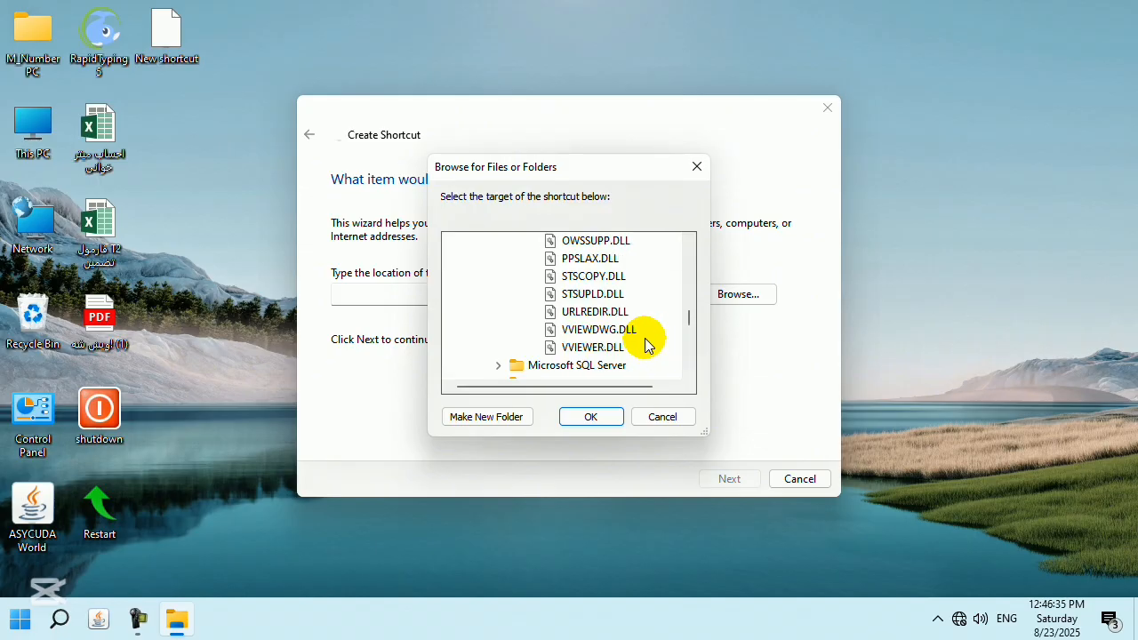
scroll(646, 345, "down", 1)
scroll(626, 288, "up", 6)
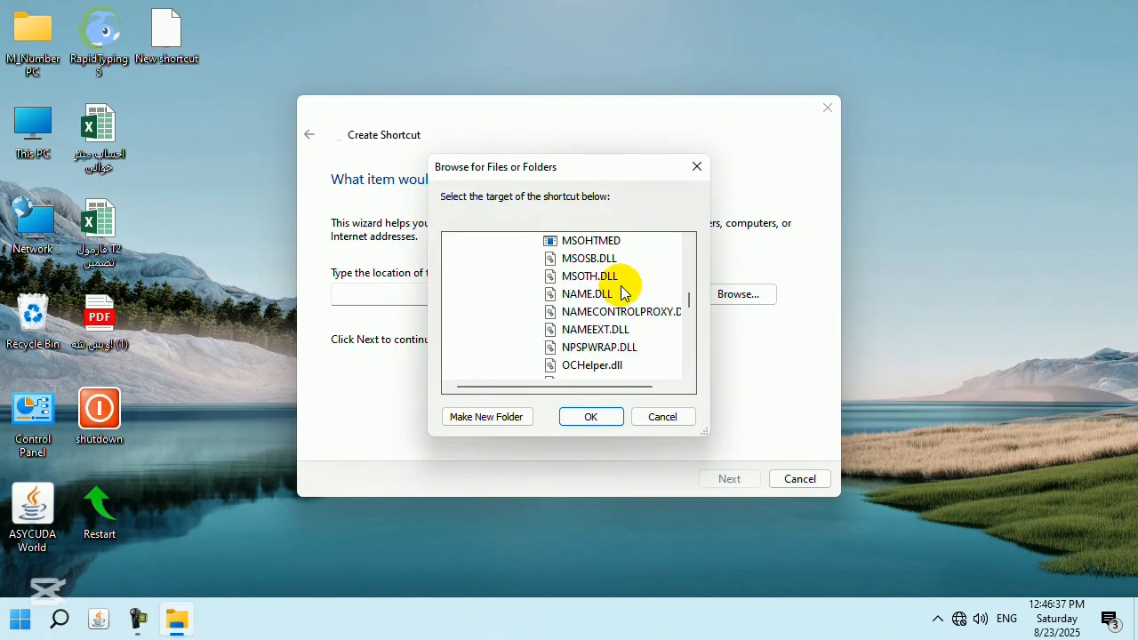
scroll(625, 294, "up", 15)
left_click(498, 278)
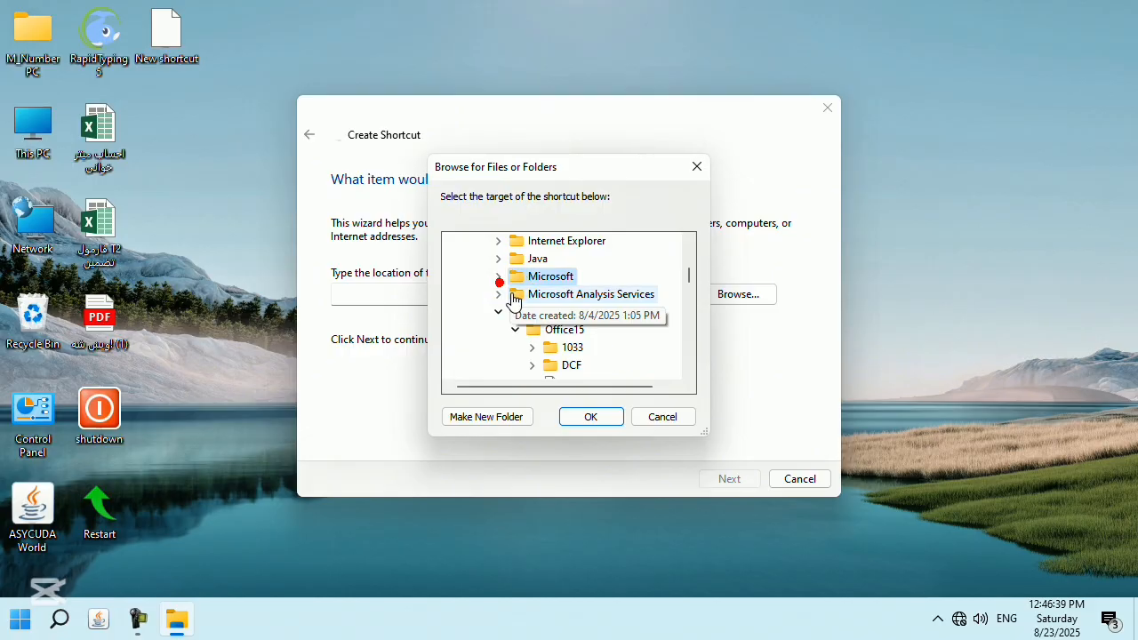
scroll(513, 300, "up", 4)
Pick WINWORD in Program Files > Microsoft Office > Office15 as the shortcut target.
left_click(483, 348)
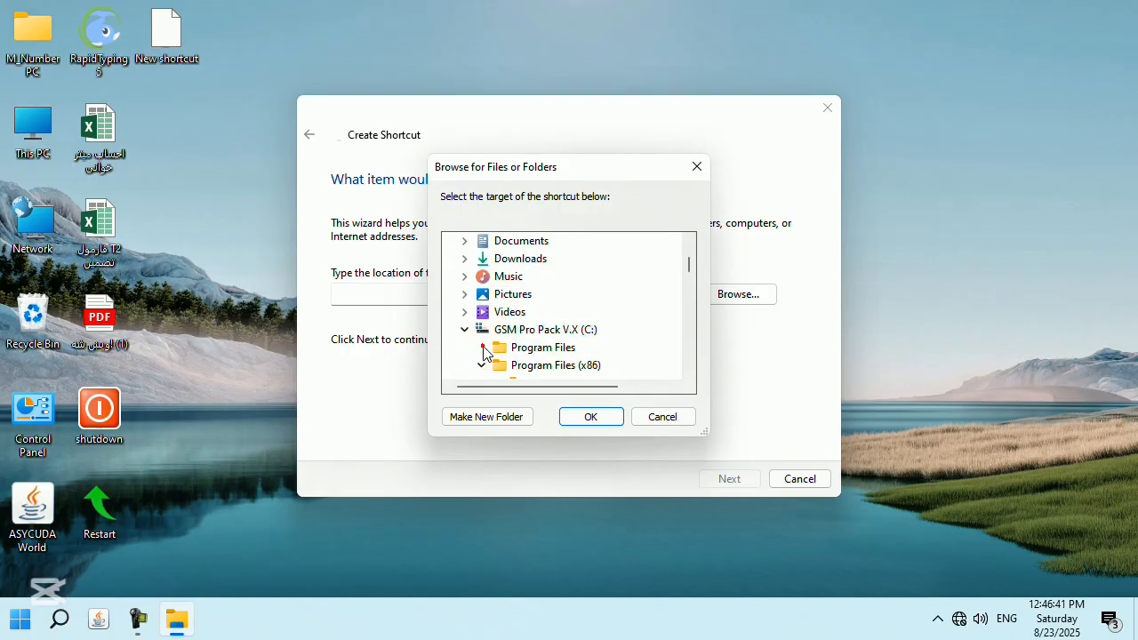
scroll(568, 320, "down", 2)
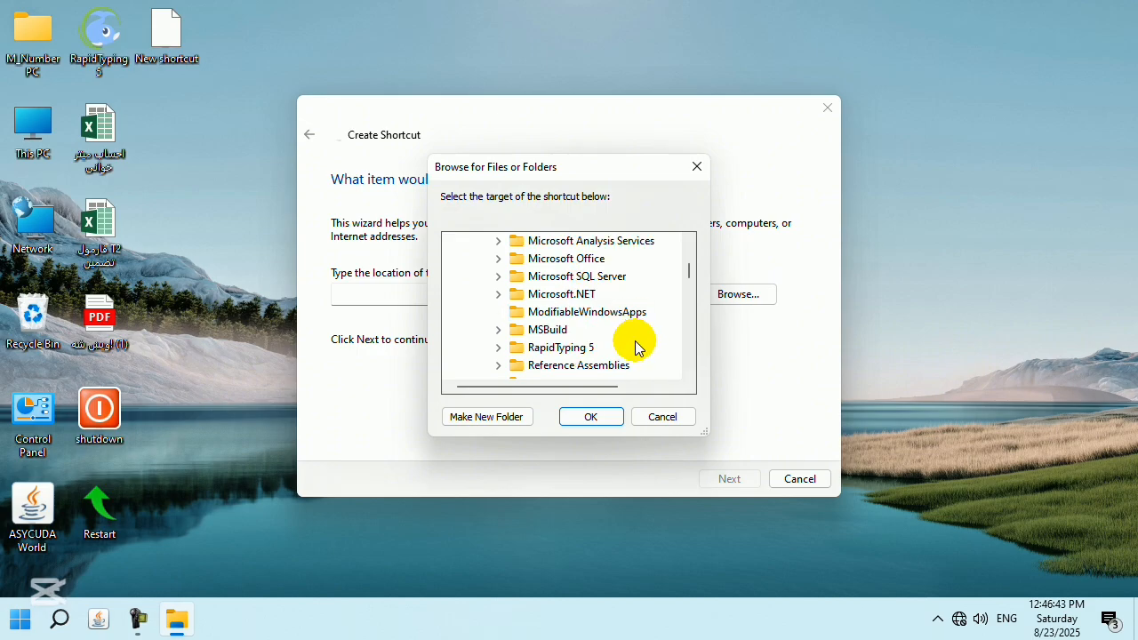
left_click(498, 258)
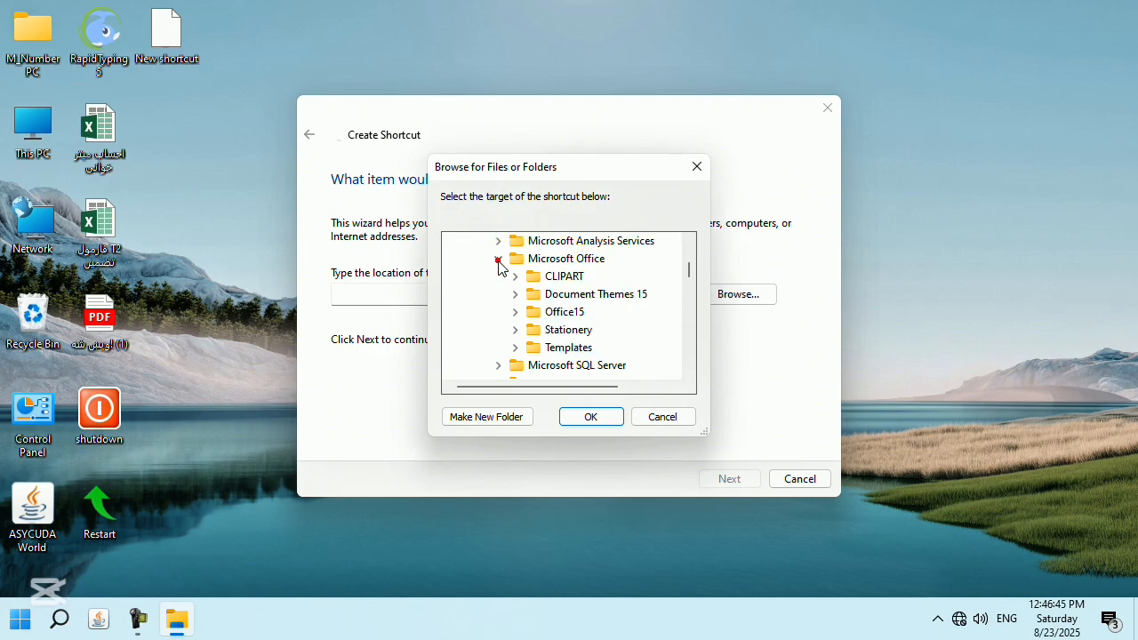
left_click(515, 311)
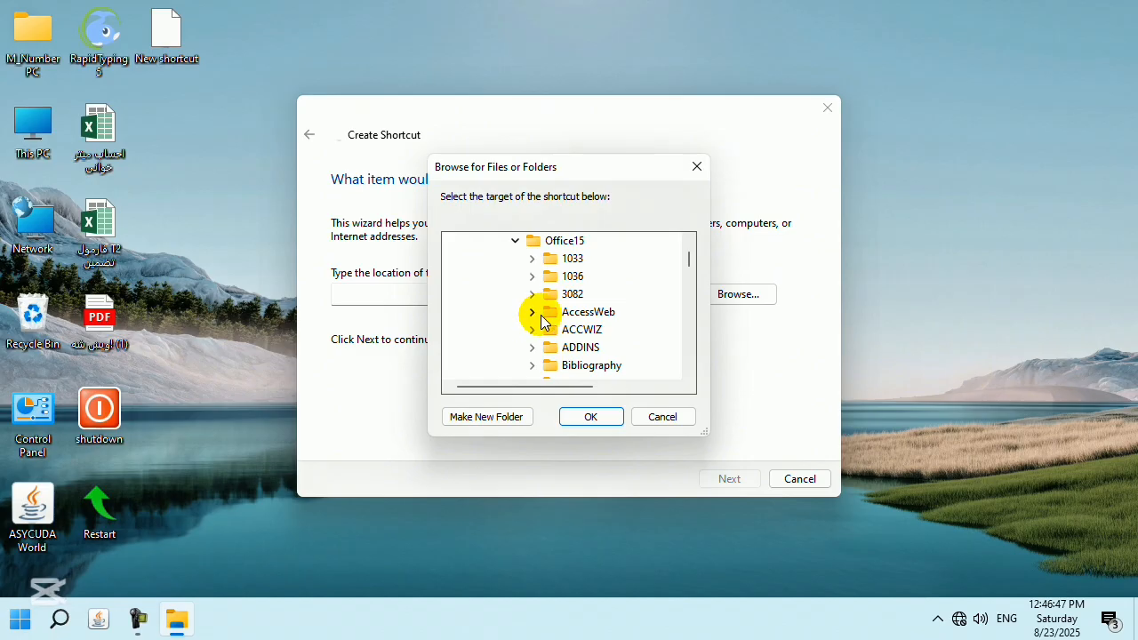
scroll(622, 323, "down", 4)
scroll(619, 323, "down", 3)
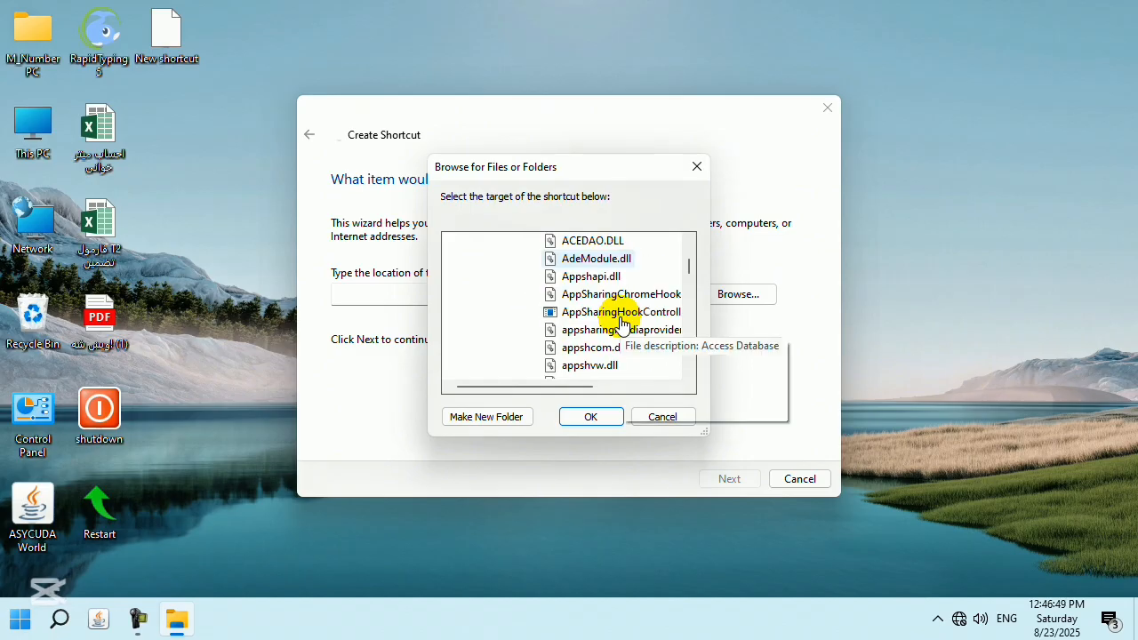
scroll(609, 315, "up", 4)
scroll(601, 297, "down", 3)
scroll(594, 289, "down", 7)
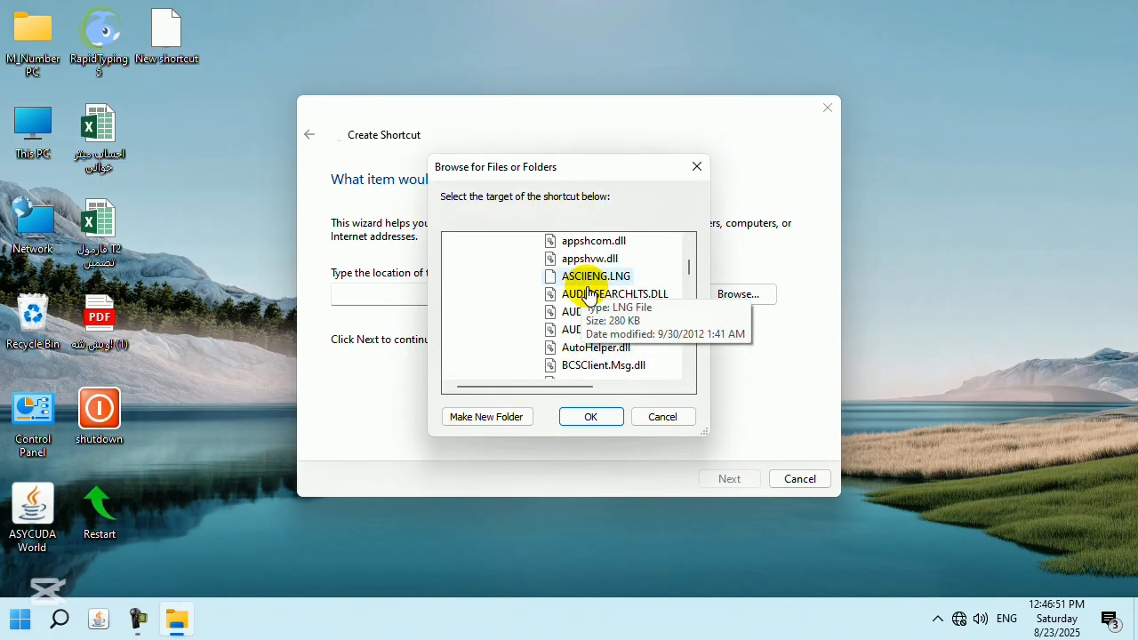
left_click(600, 313)
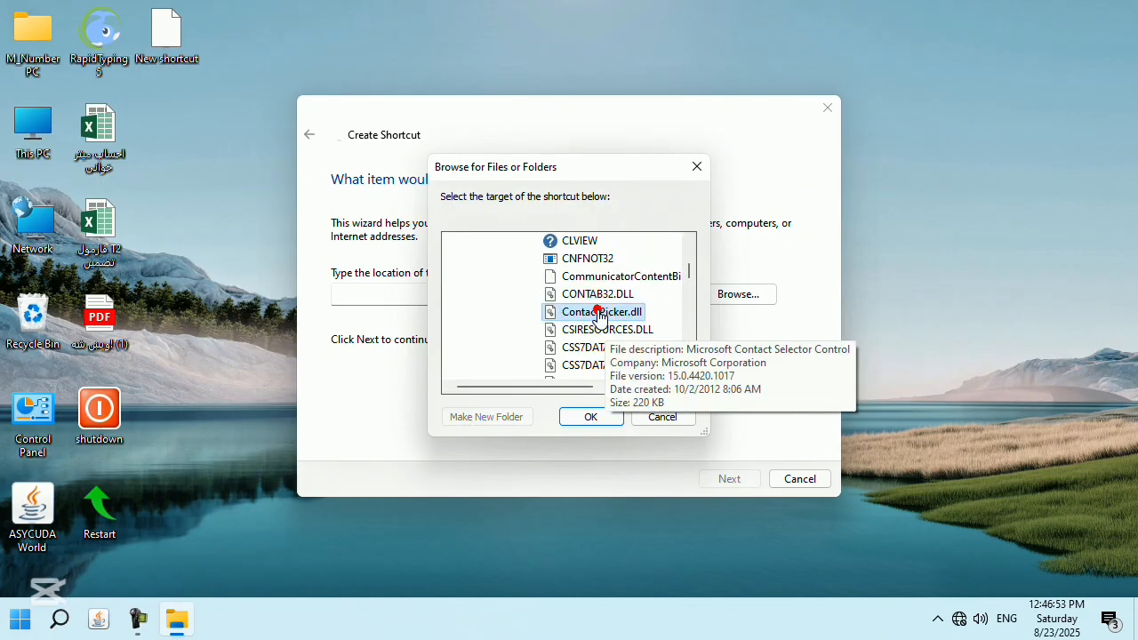
key("w")
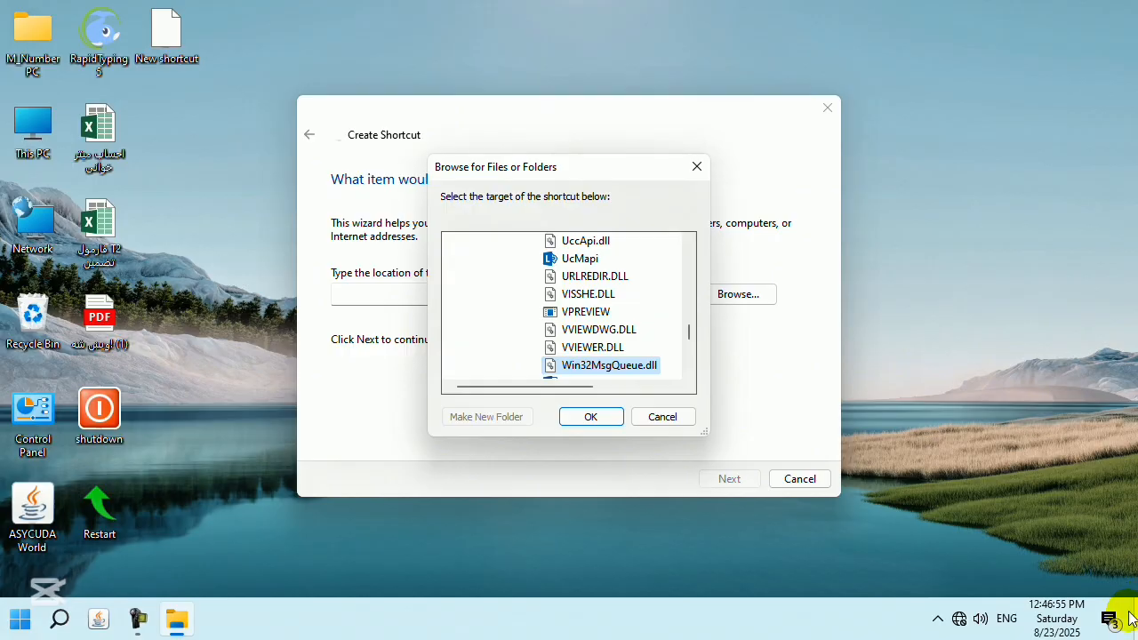
key("w")
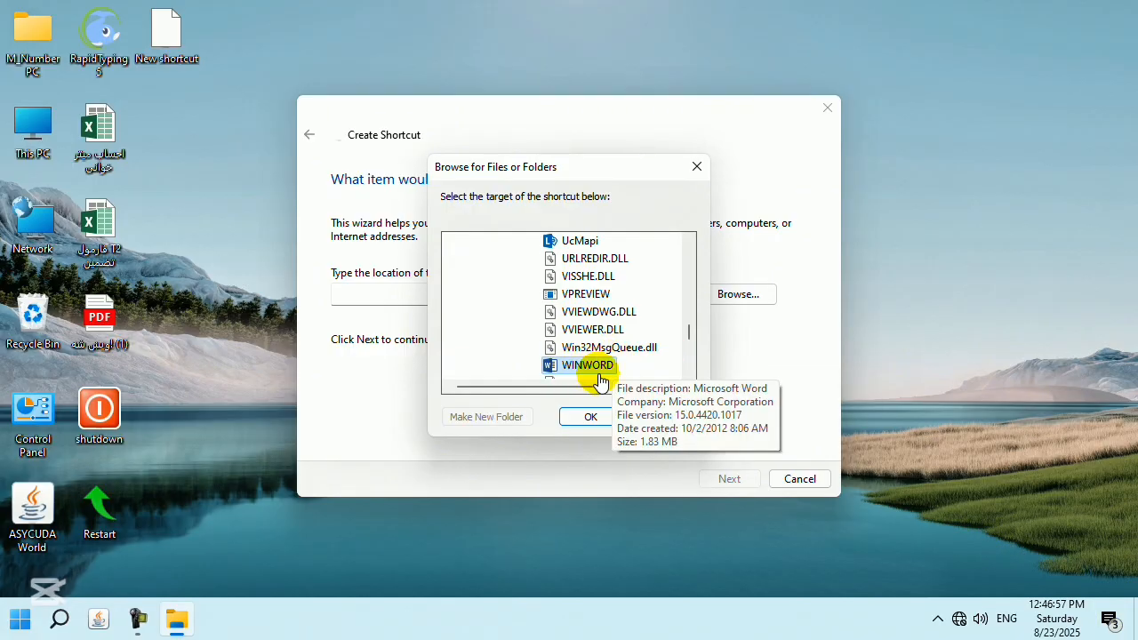
left_click(590, 417)
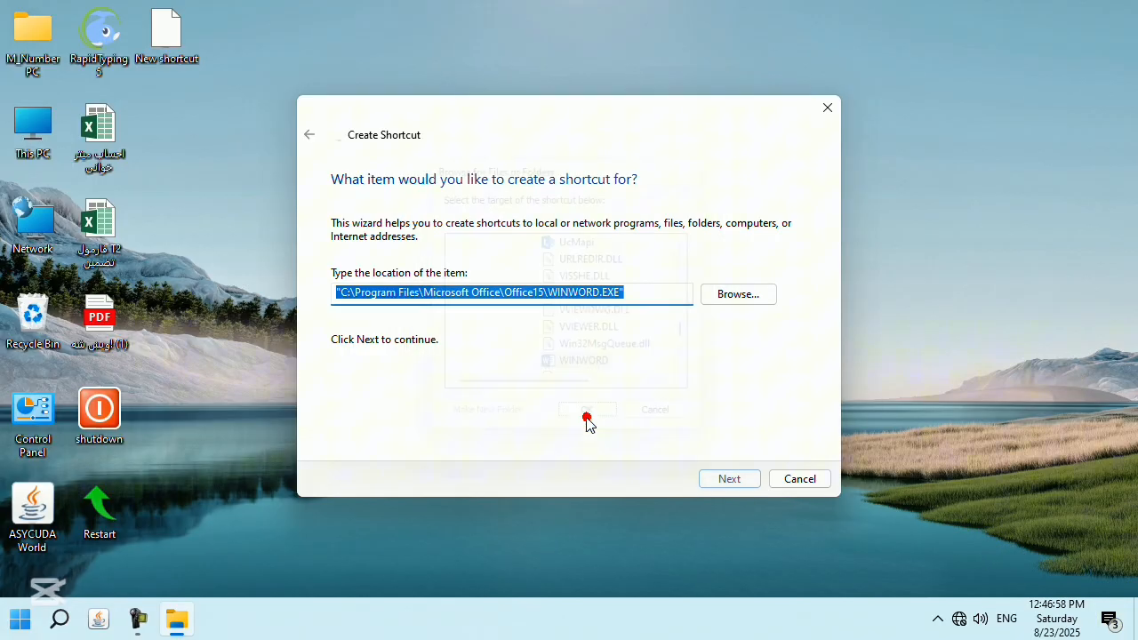
left_click(729, 478)
Finish the WINWORD shortcut and test it by opening a blank Word document, then close Word.
left_click(729, 477)
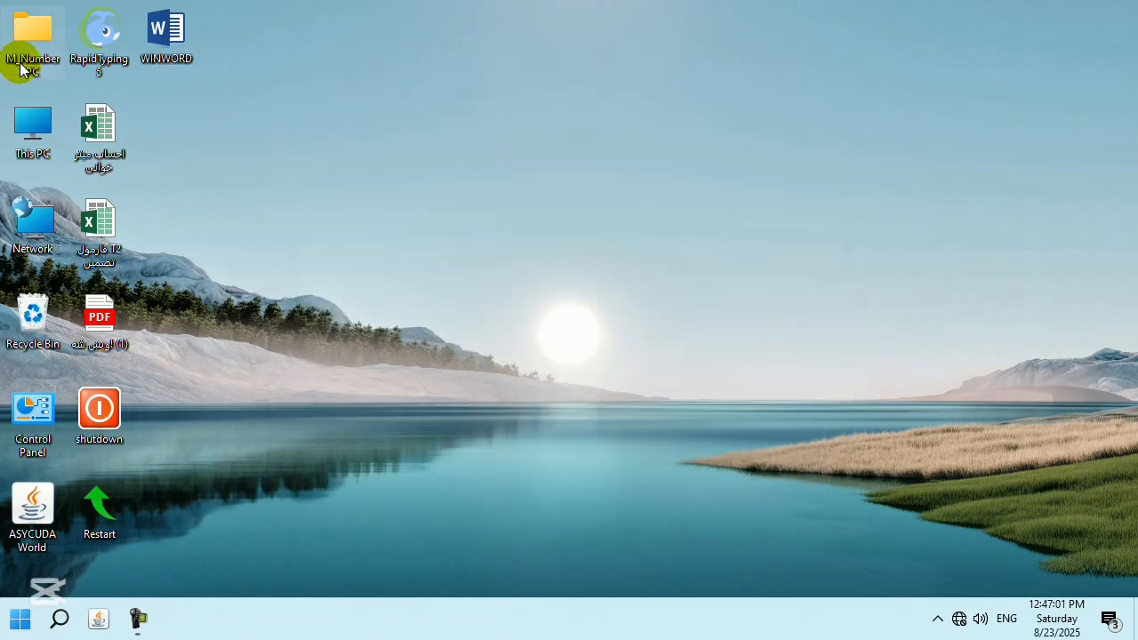
double_click(167, 34)
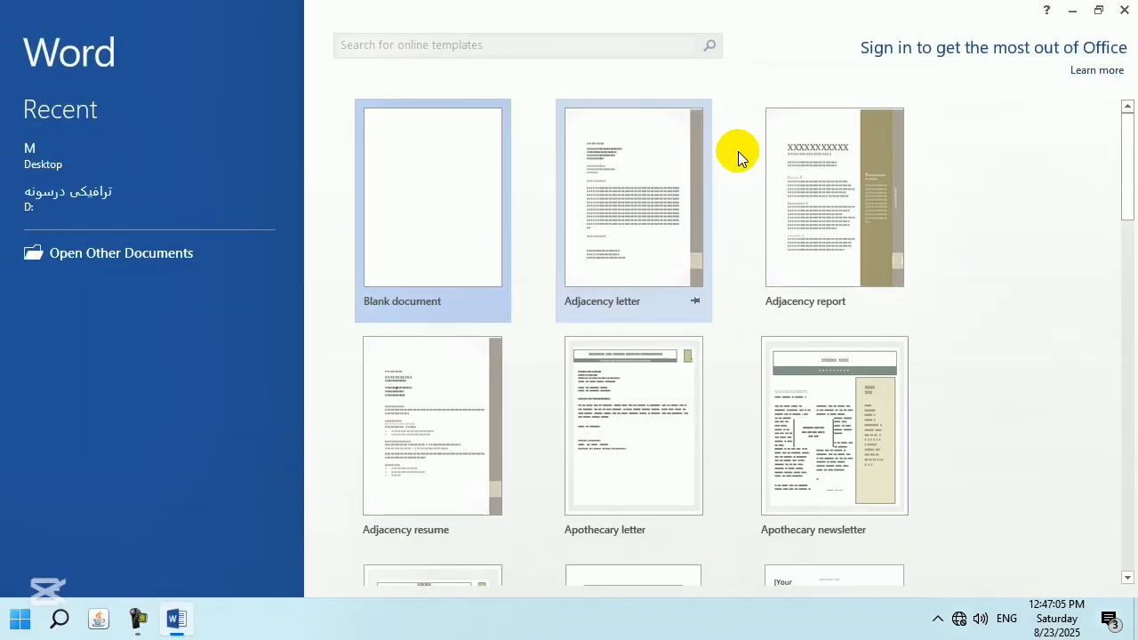
left_click(477, 184)
left_click(1125, 10)
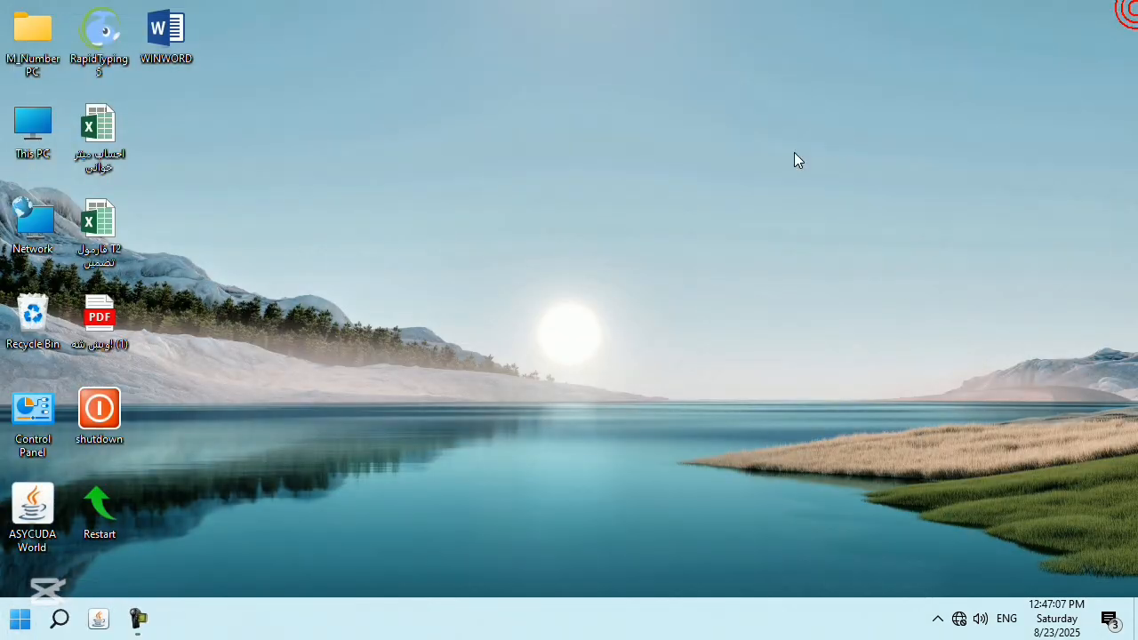
Refresh the desktop twice and bring up its context menu again.
right_click(683, 168)
left_click(772, 218)
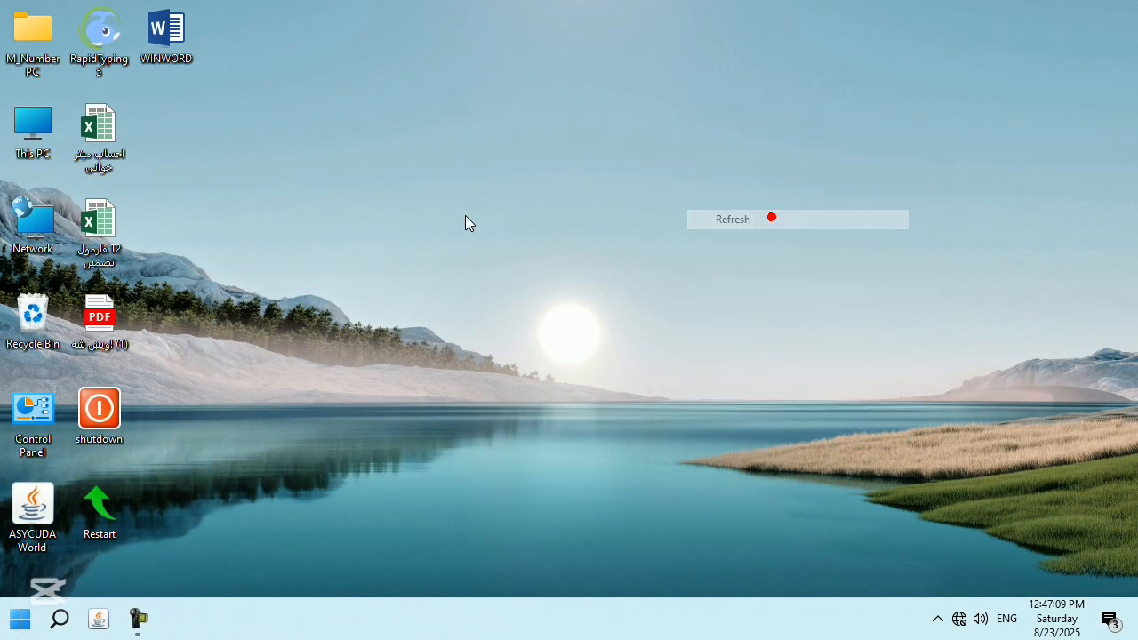
right_click(340, 217)
left_click(402, 270)
right_click(279, 262)
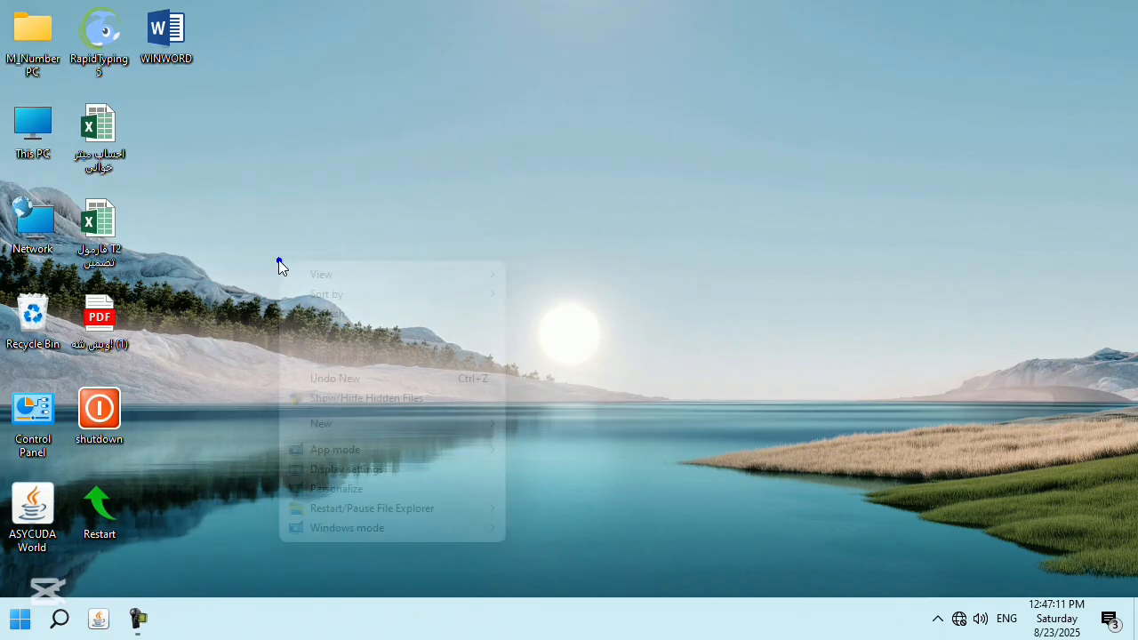
Create a desktop shortcut targeting the كتابونه folder on New Volume (D:).
mouse_move(468, 431)
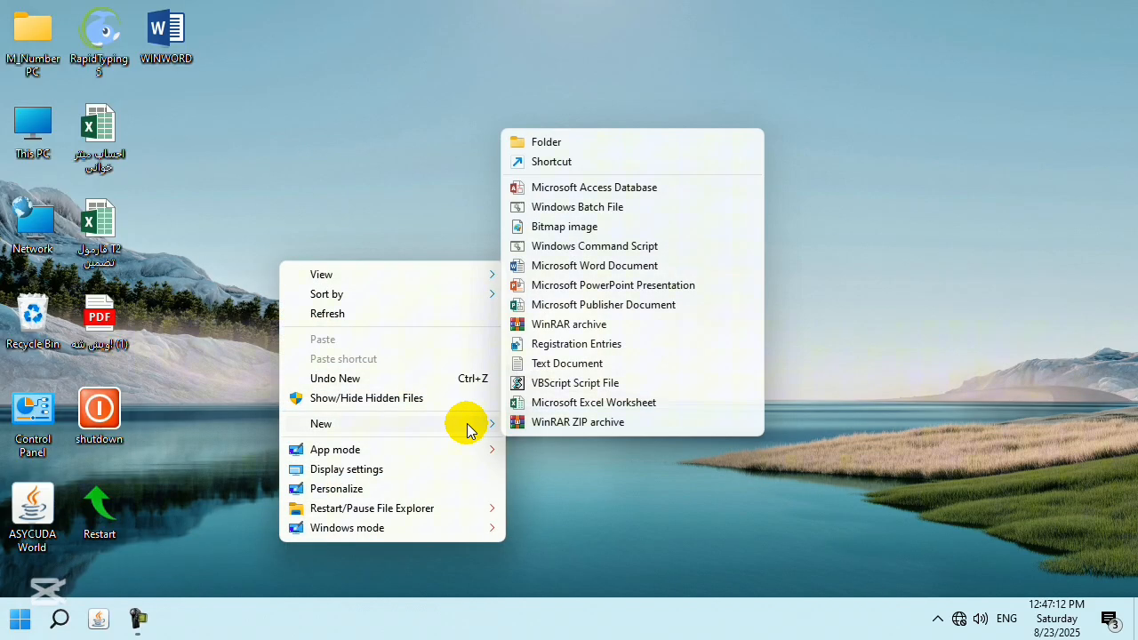
left_click(538, 165)
left_click(736, 299)
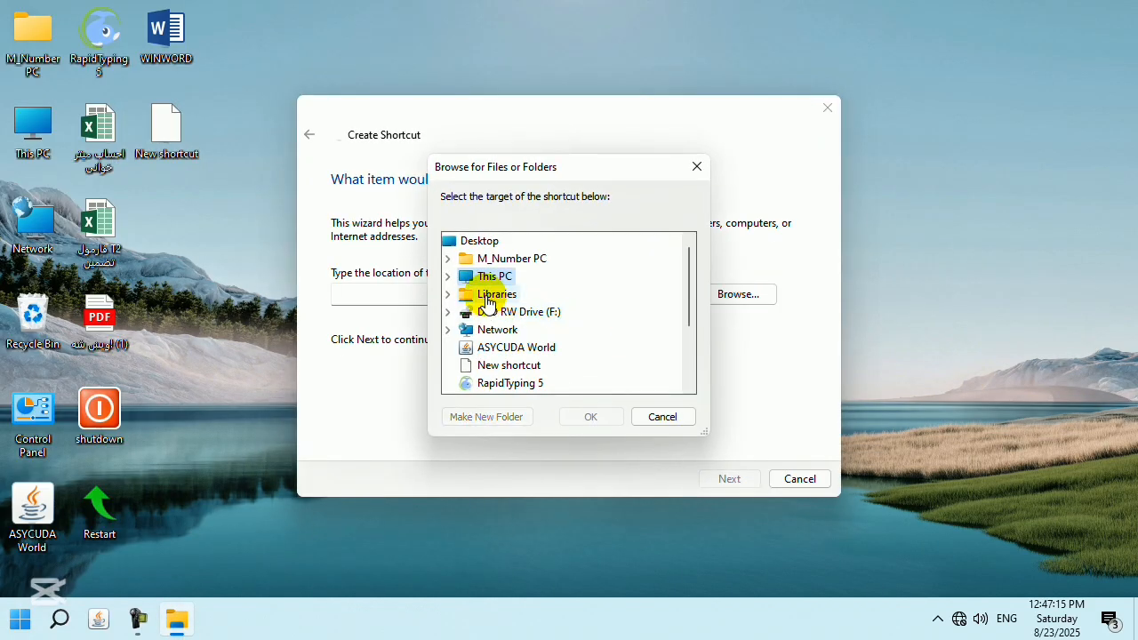
left_click(449, 277)
scroll(573, 329, "down", 1)
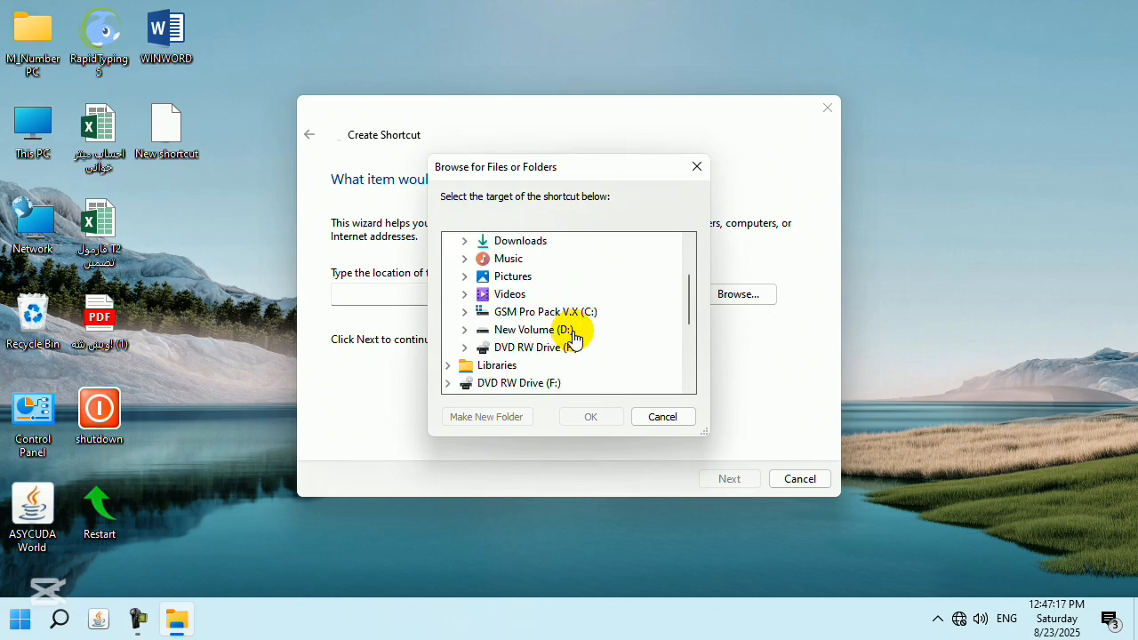
left_click(464, 328)
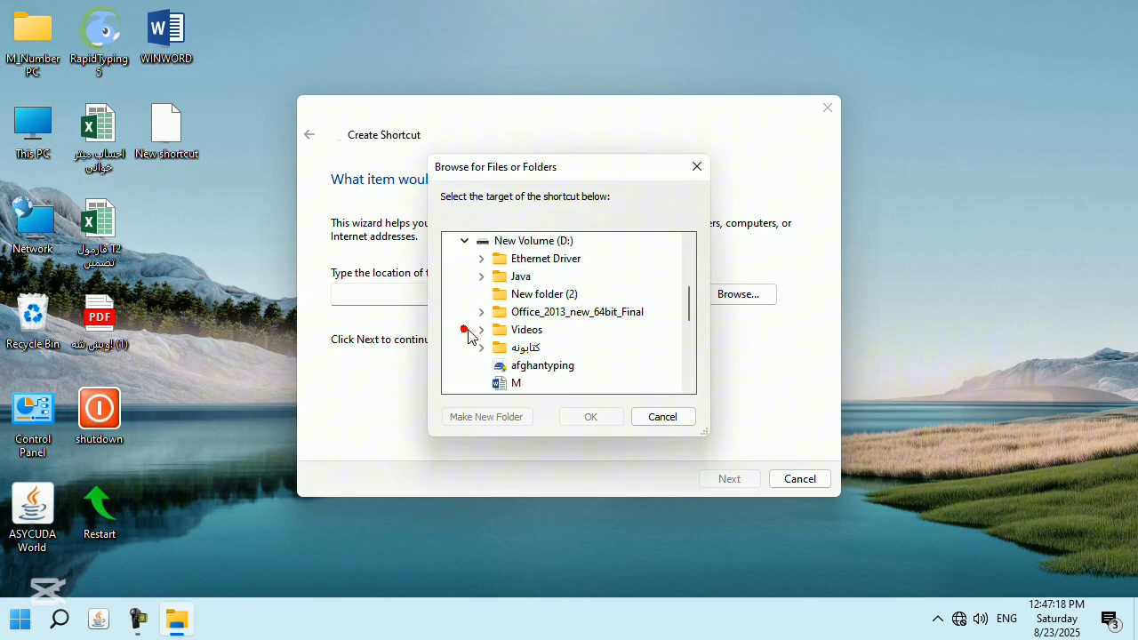
double_click(538, 347)
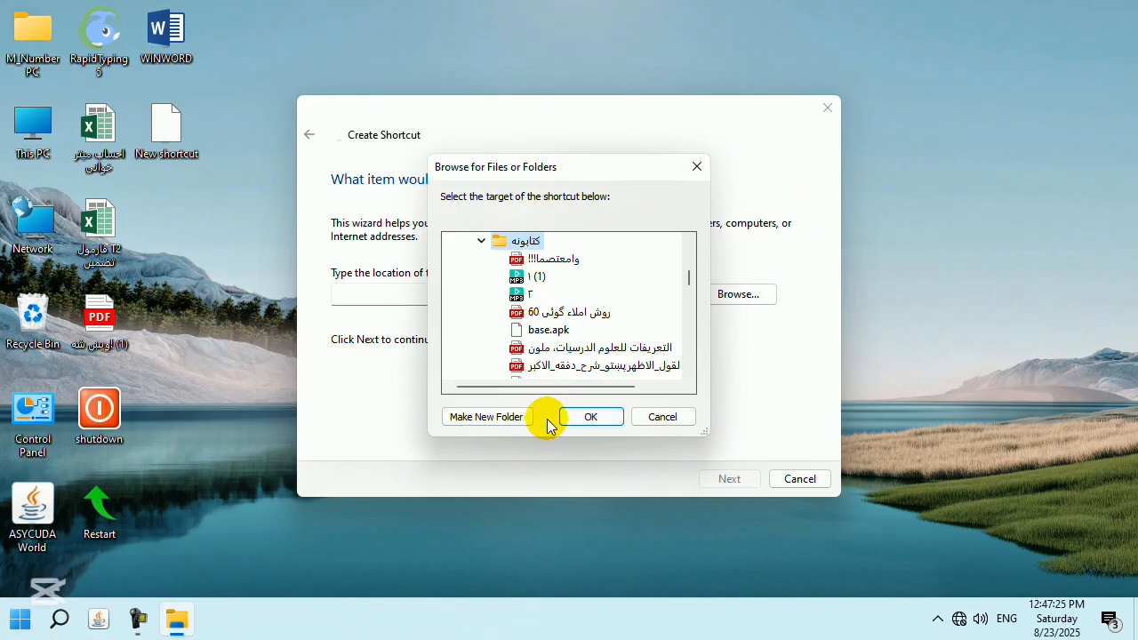
left_click(591, 416)
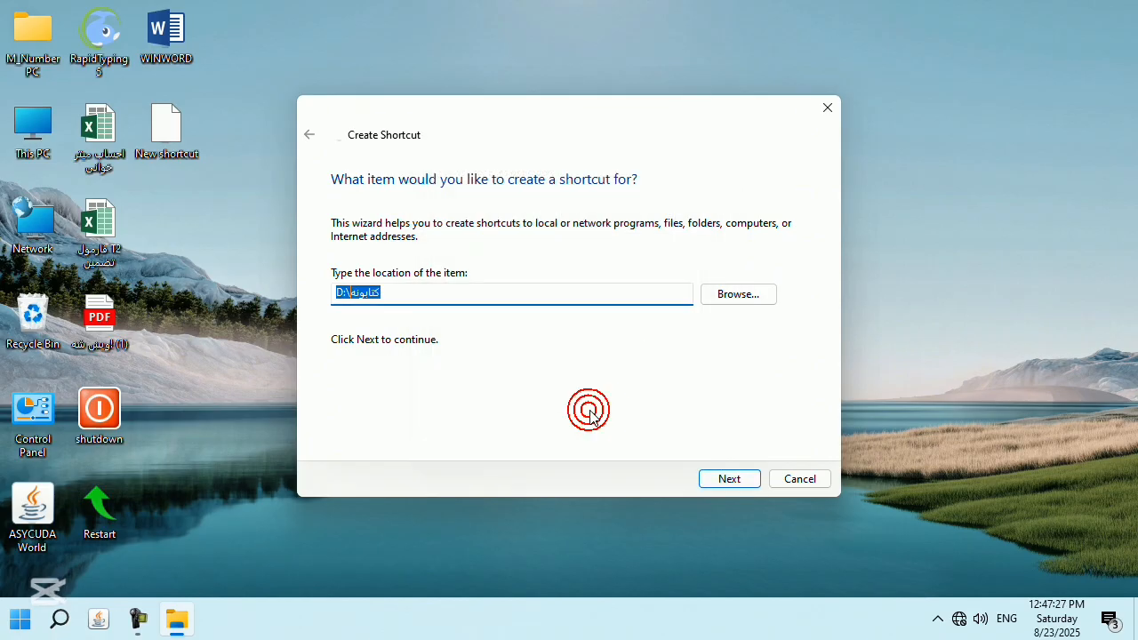
left_click(730, 479)
left_click(729, 479)
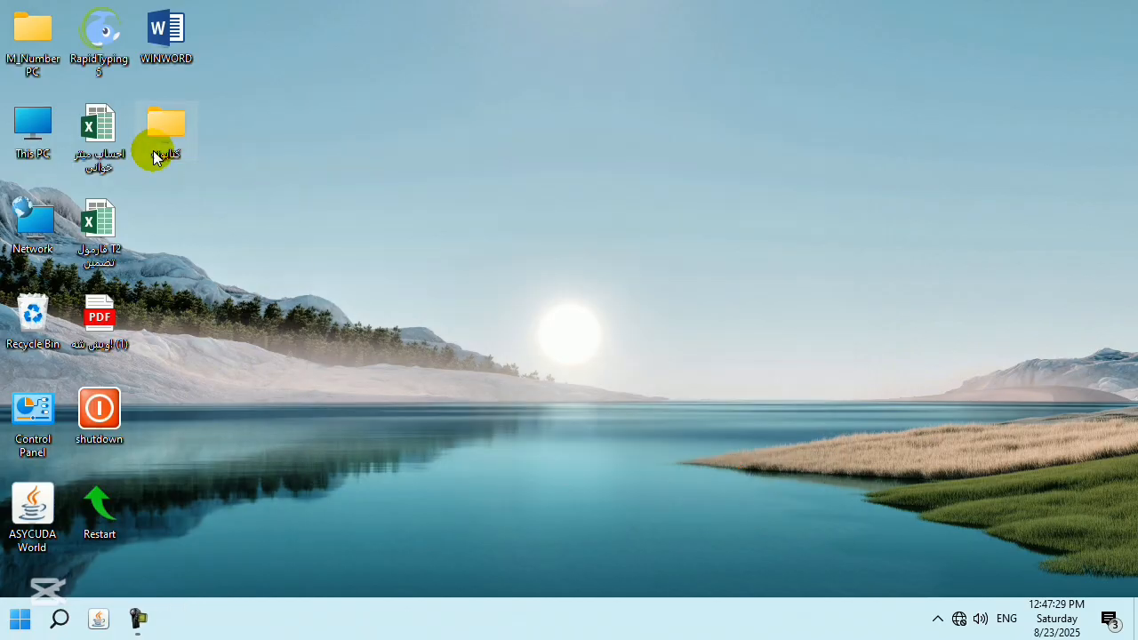
Check the كتابونه shortcut opens its folder and targets D:, then select the shortcuts to discard.
double_click(167, 128)
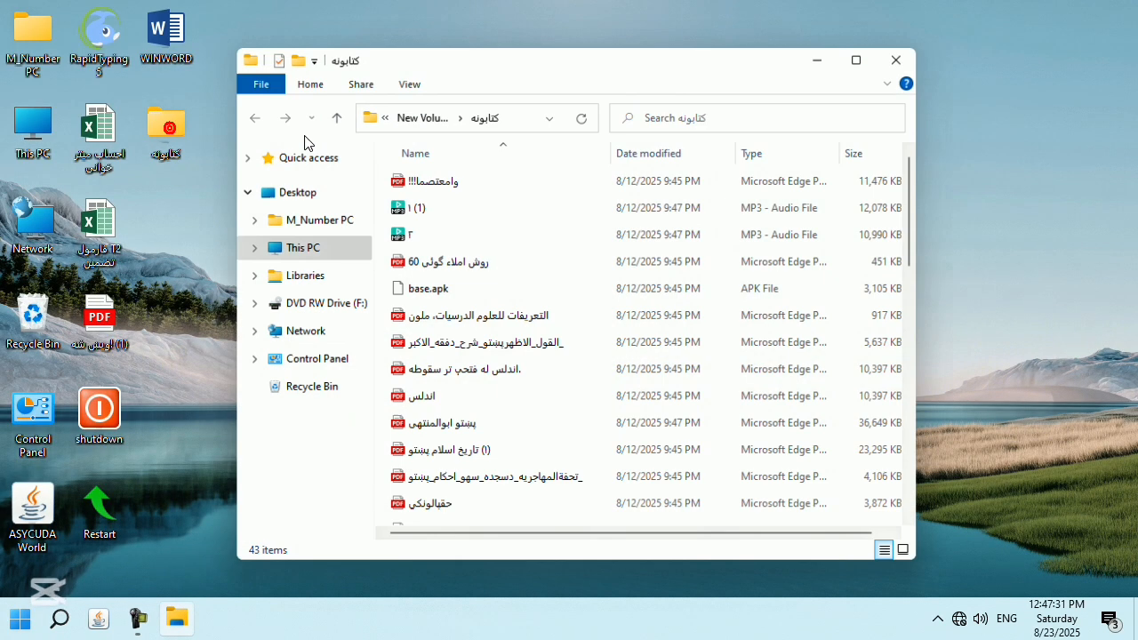
left_click(916, 49)
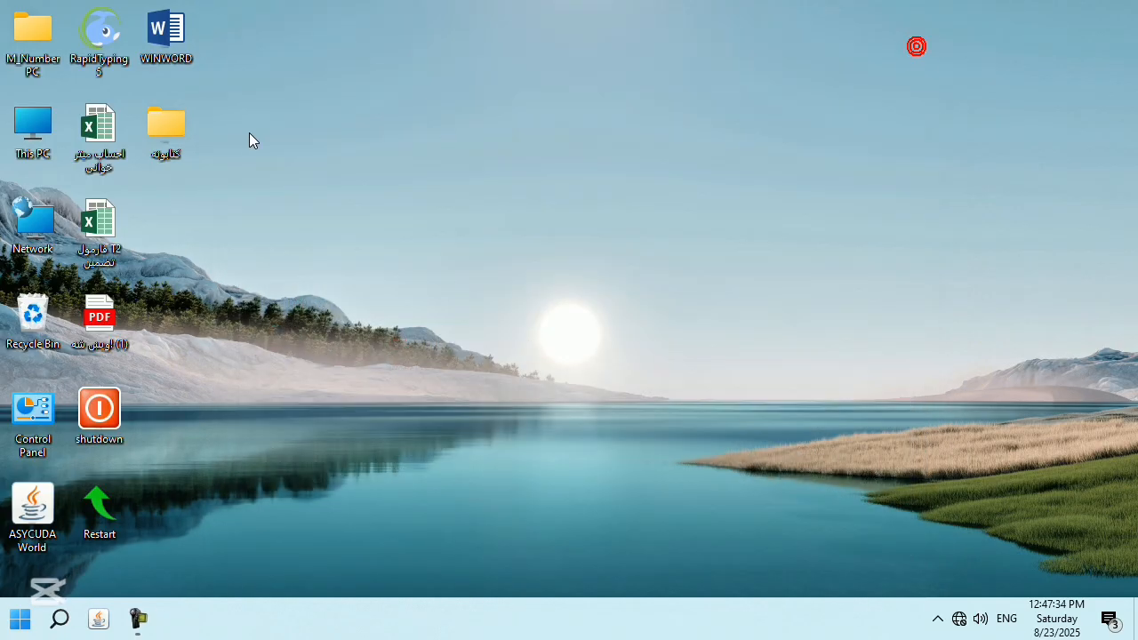
right_click(160, 128)
left_click(276, 504)
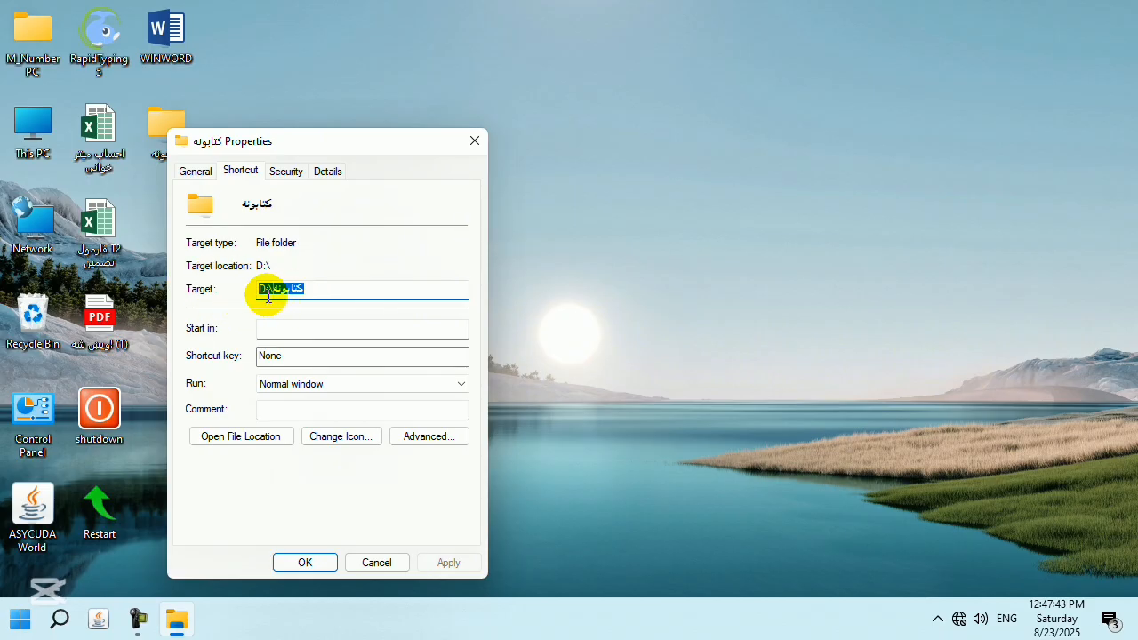
left_click(475, 141)
left_click_drag(300, 270, 28, 327)
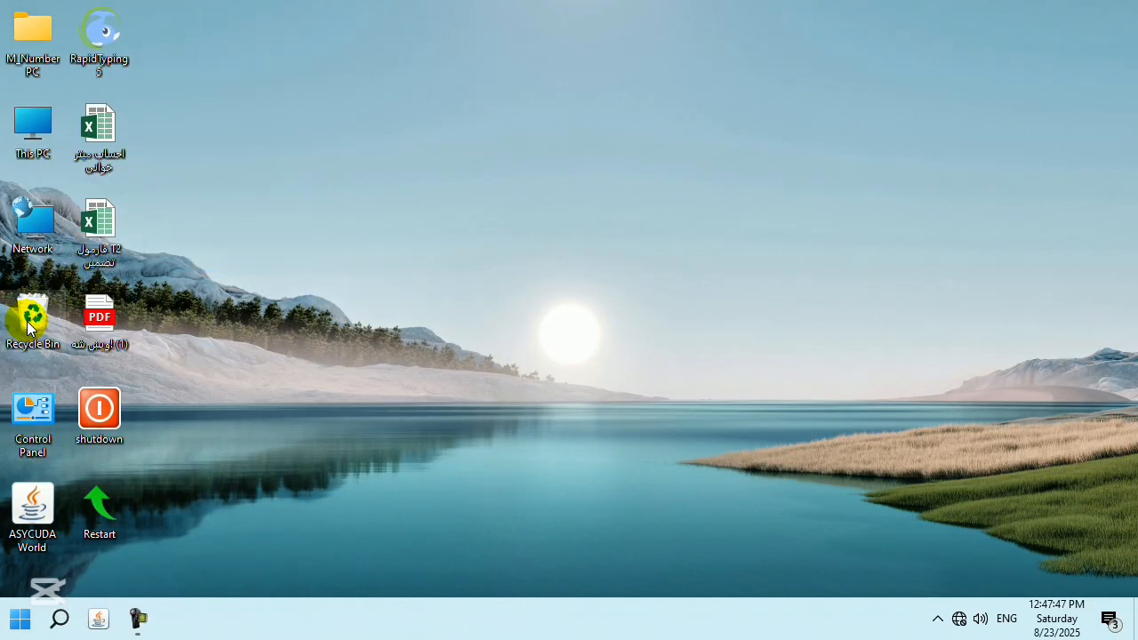
right_click(449, 214)
mouse_move(587, 379)
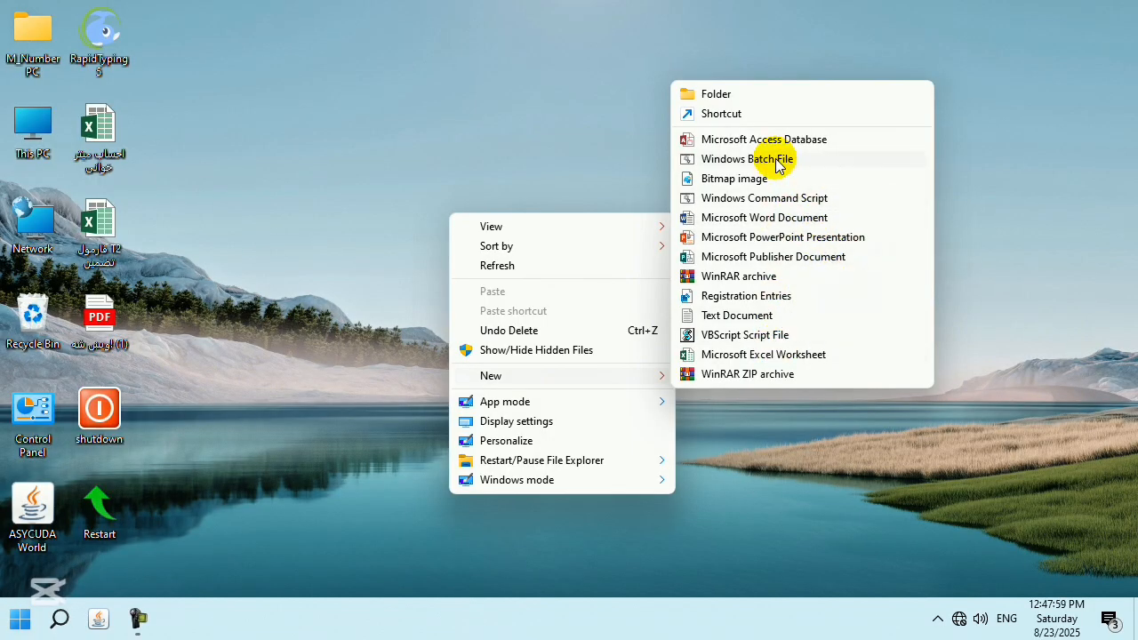
left_click(764, 221)
left_click(358, 101)
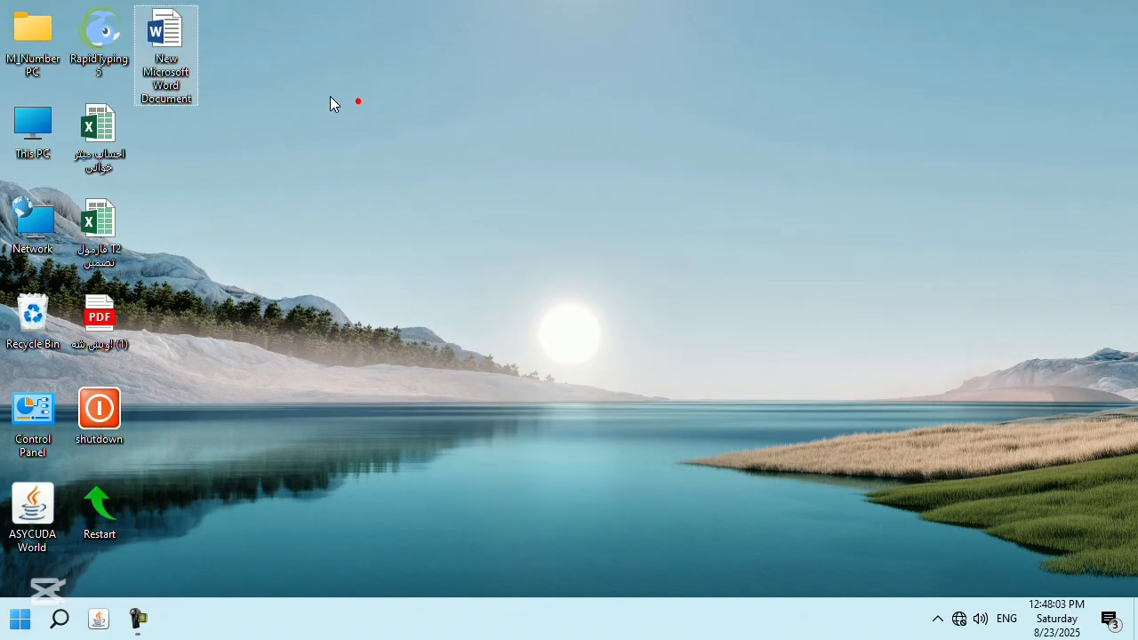
double_click(176, 43)
left_click(751, 205)
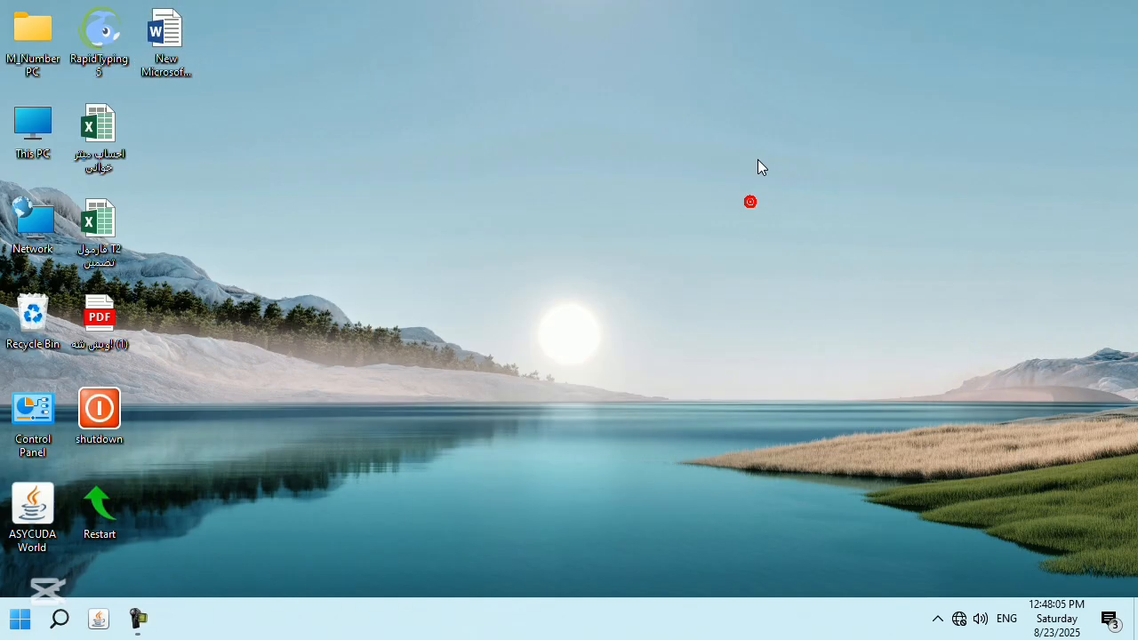
left_click_drag(131, 40, 35, 307)
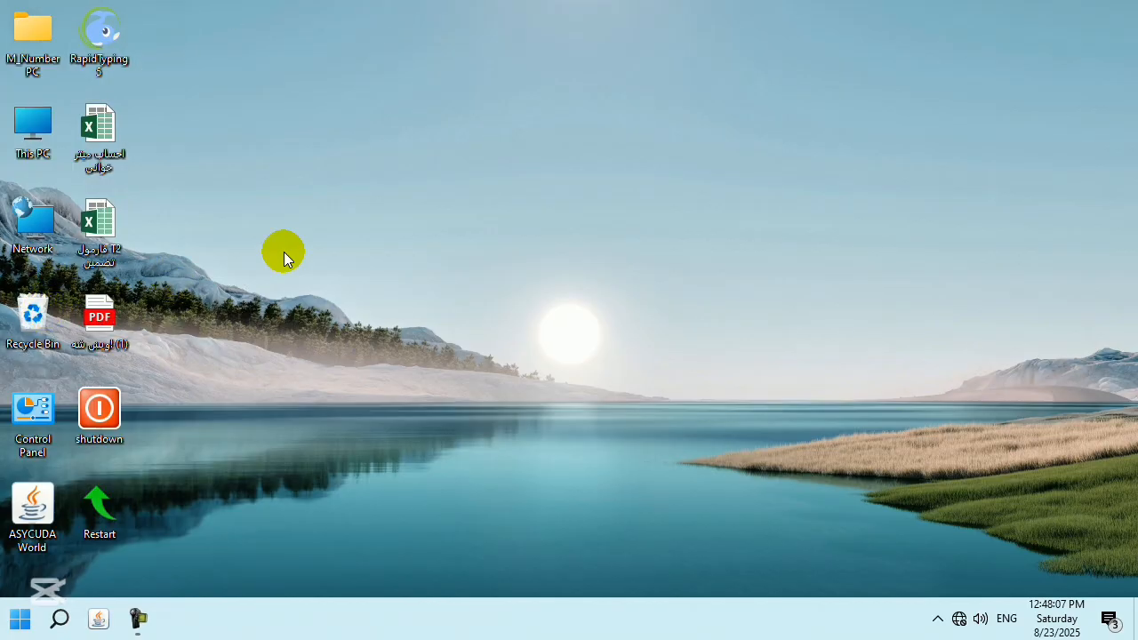
Add a WinRAR archive from the desktop's New menu, keeping the default name New WinRAR archive.
right_click(360, 227)
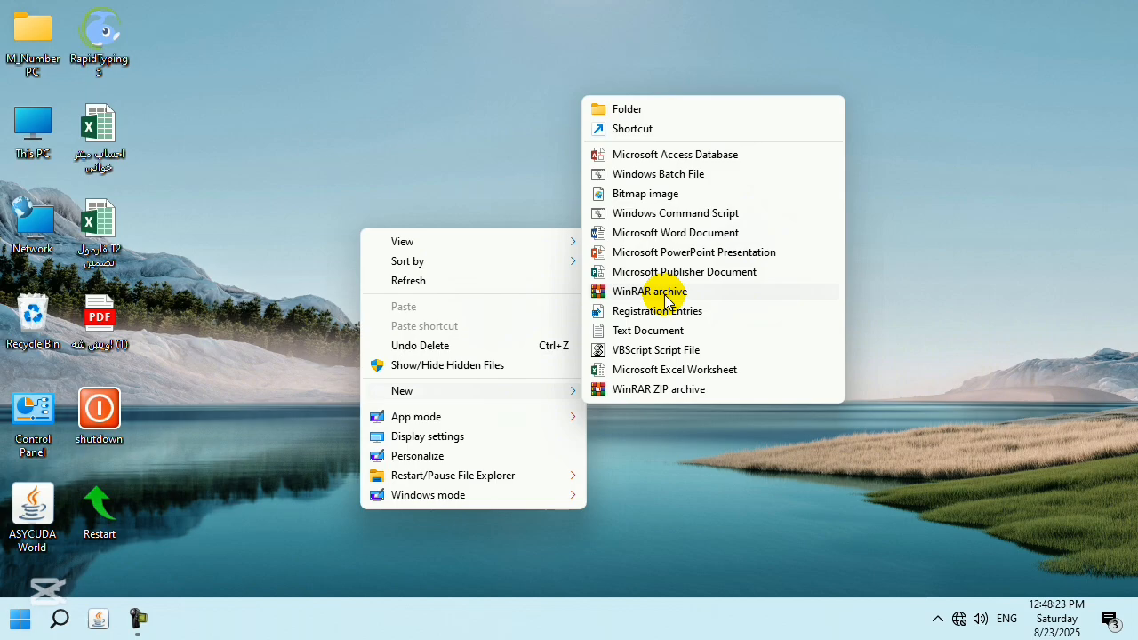
left_click(666, 301)
left_click(549, 145)
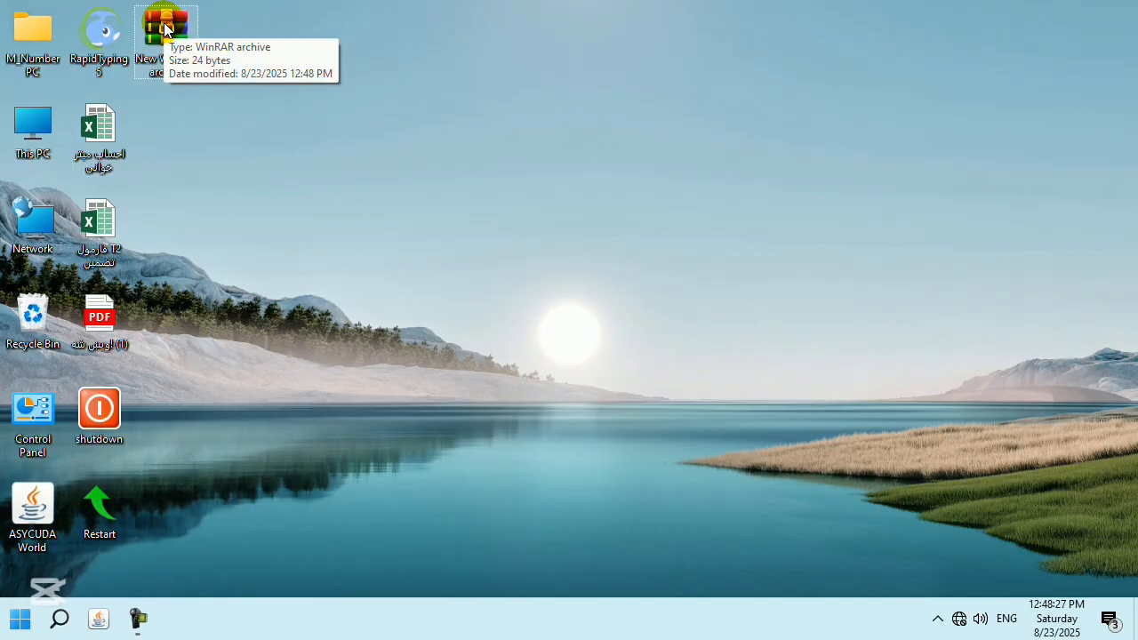
Browse This PC to New Volume (D:)\Videos, select the Typing 1 video to copy, then close Explorer.
double_click(35, 126)
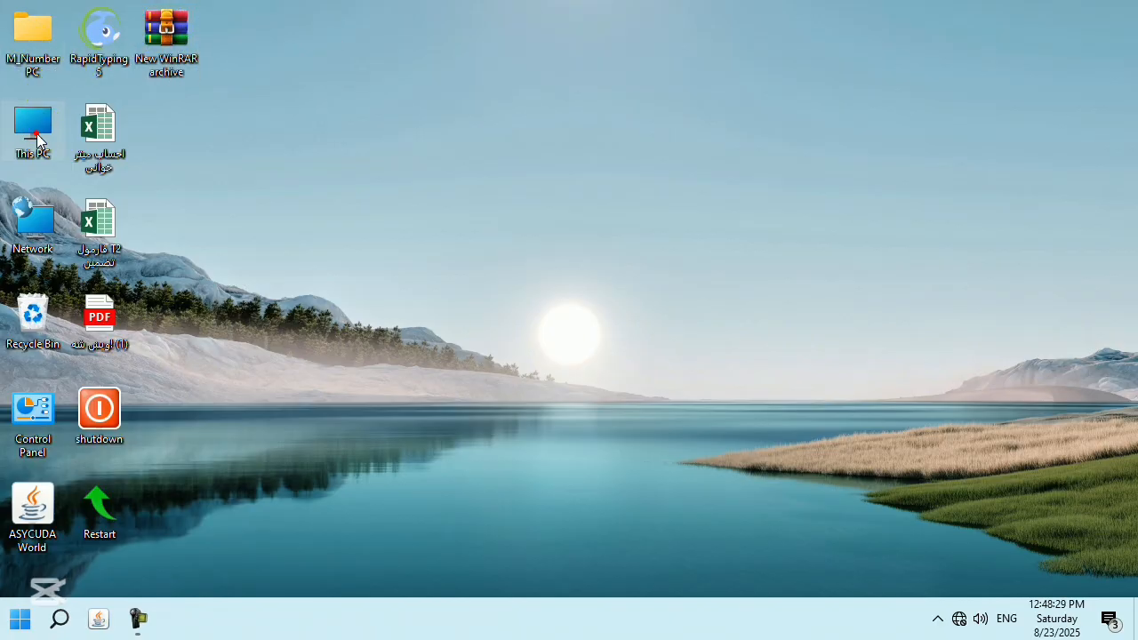
left_click(867, 56)
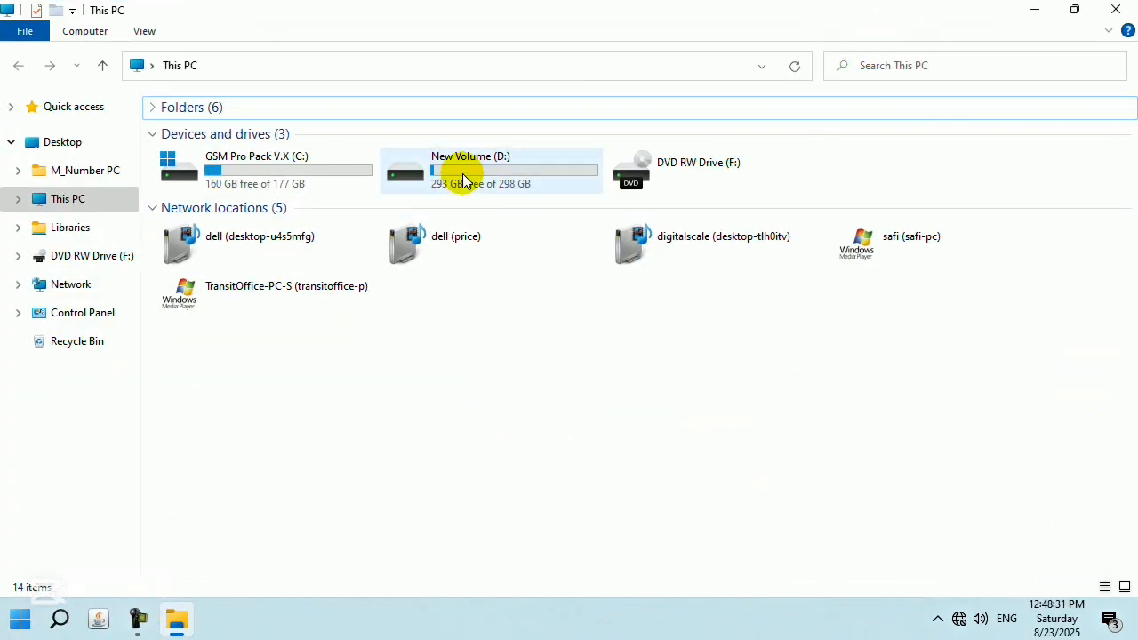
double_click(463, 179)
left_click(602, 175)
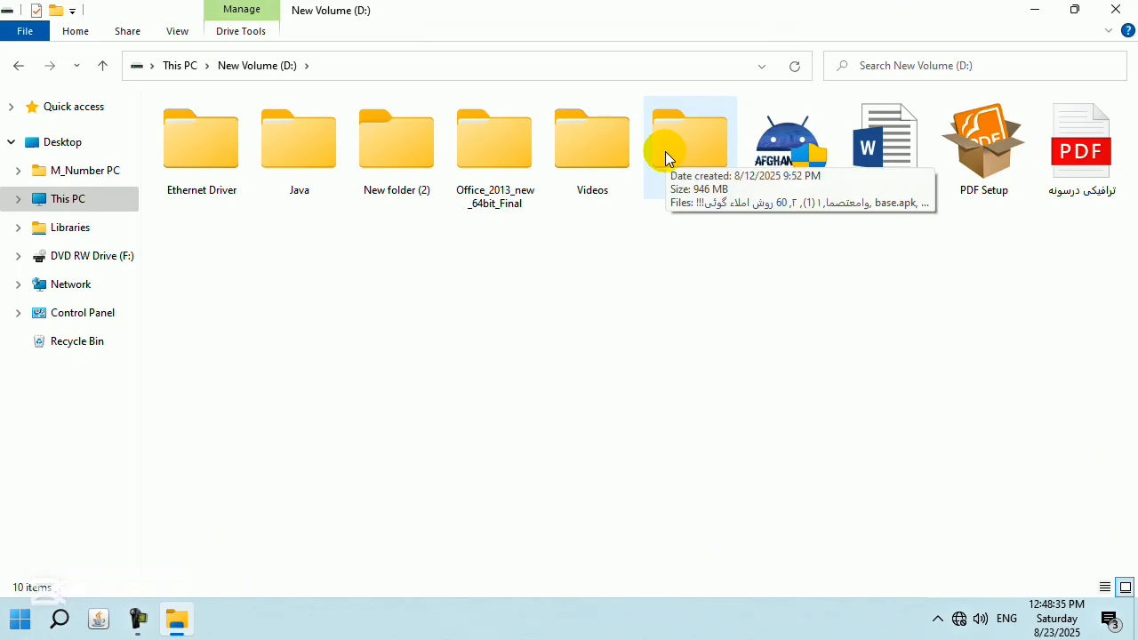
double_click(608, 160)
left_click(300, 175)
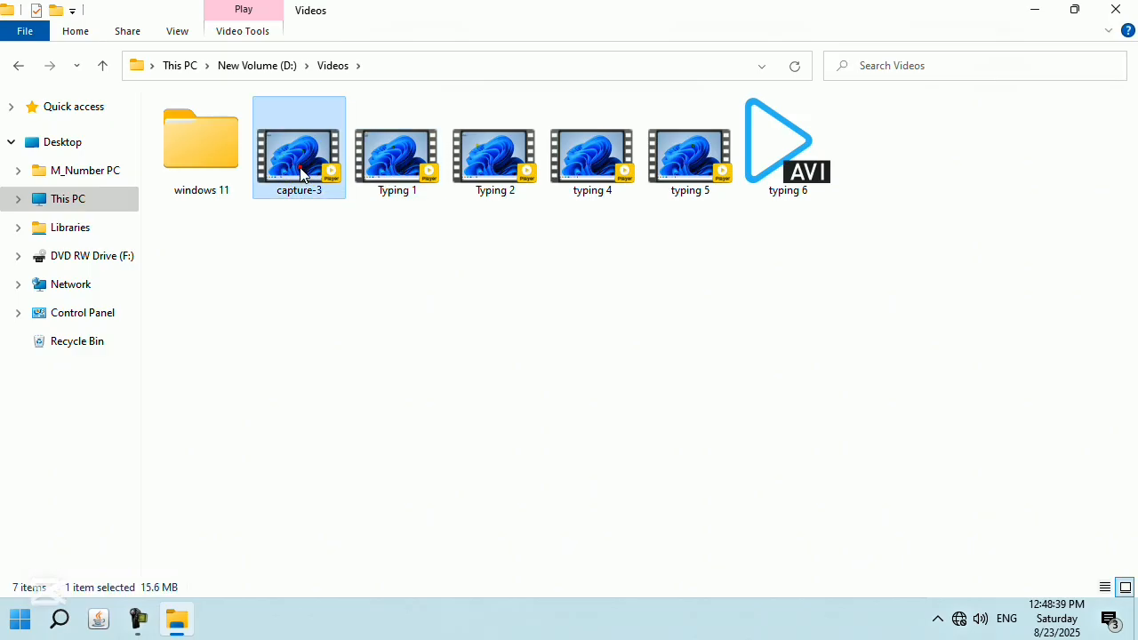
key("Right")
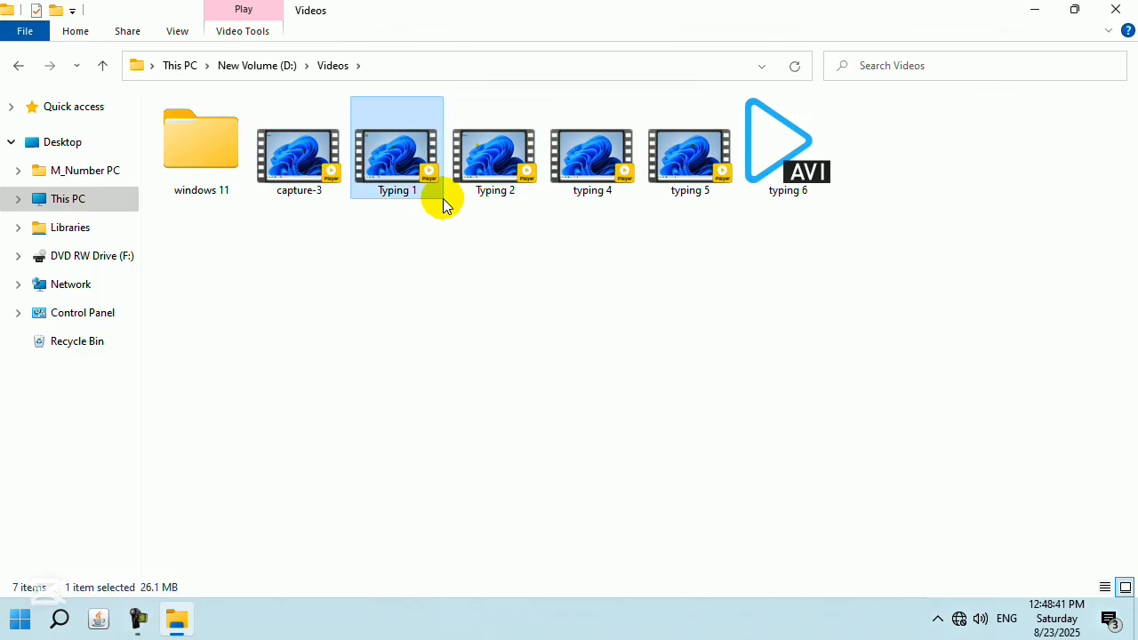
left_click(1135, 2)
Make a new desktop folder, paste the 26.1 MB Typing 1 video into it, and close it.
right_click(459, 331)
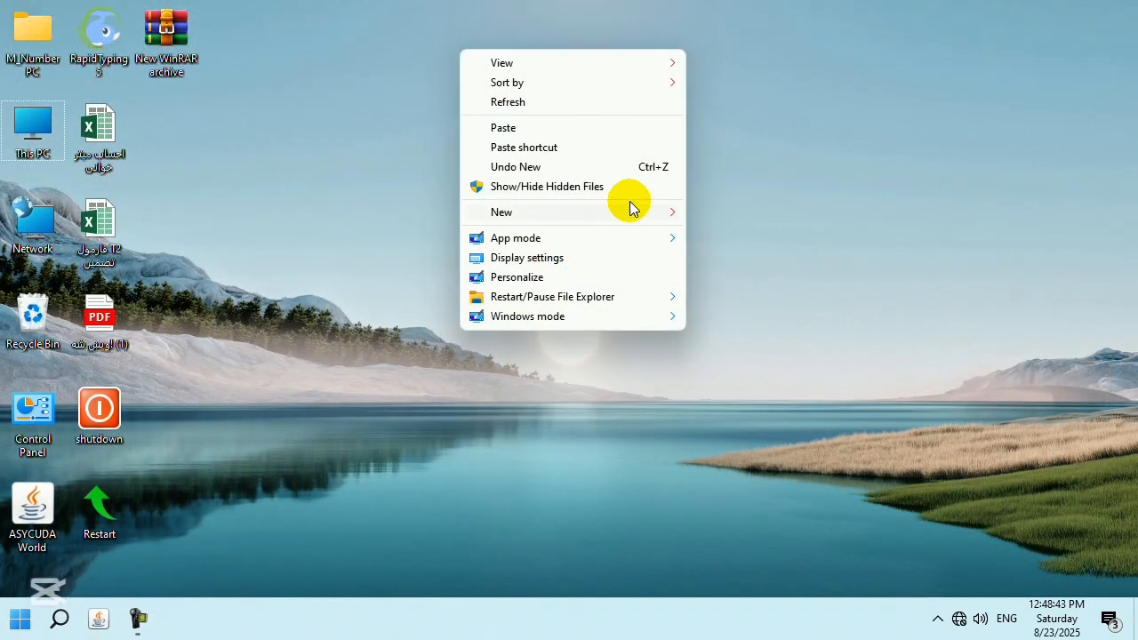
mouse_move(654, 217)
left_click(711, 214)
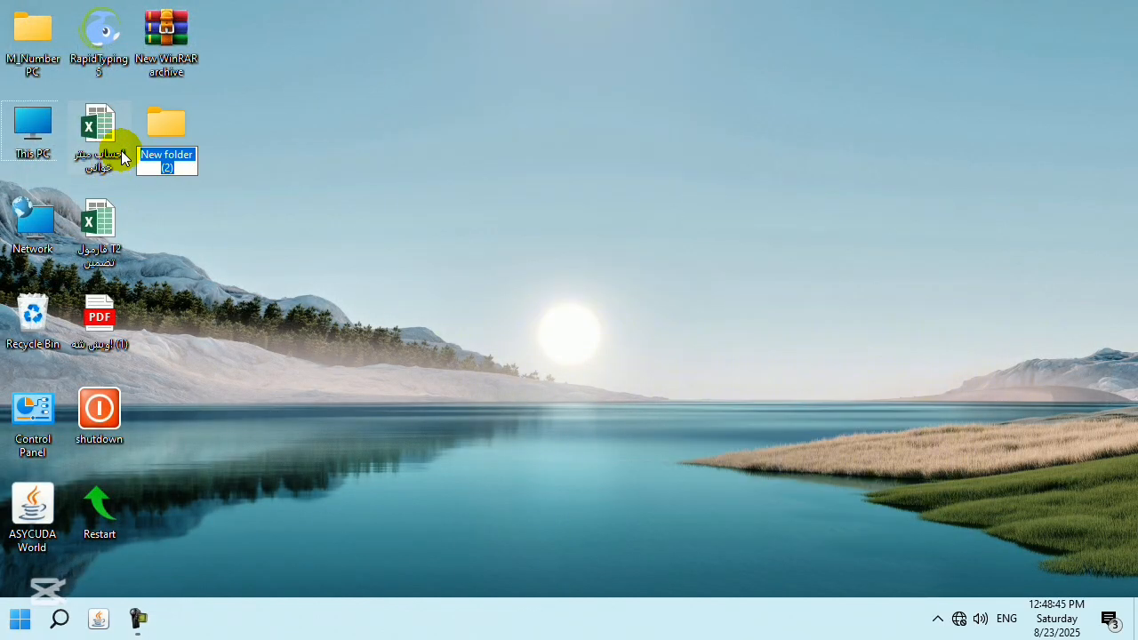
double_click(180, 127)
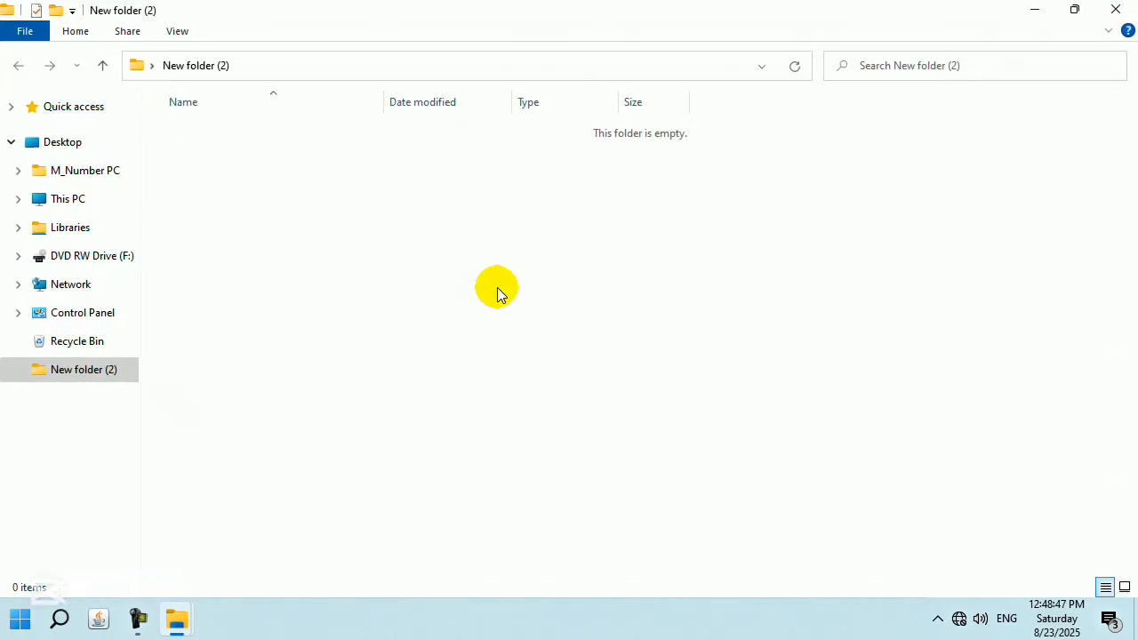
key("ctrl+v")
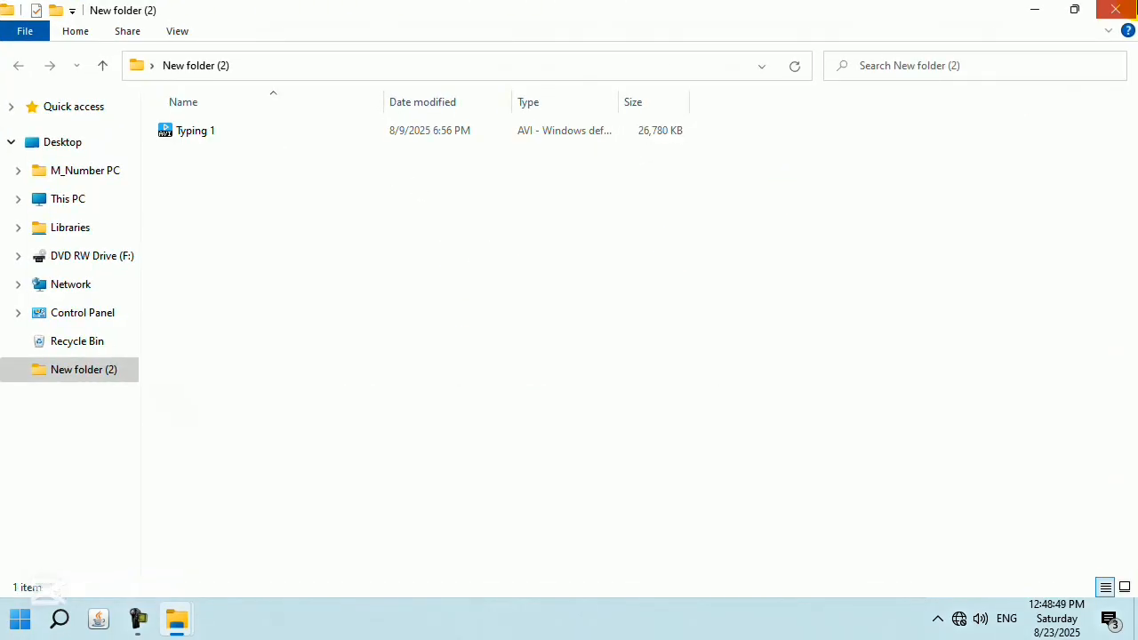
left_click(1122, 9)
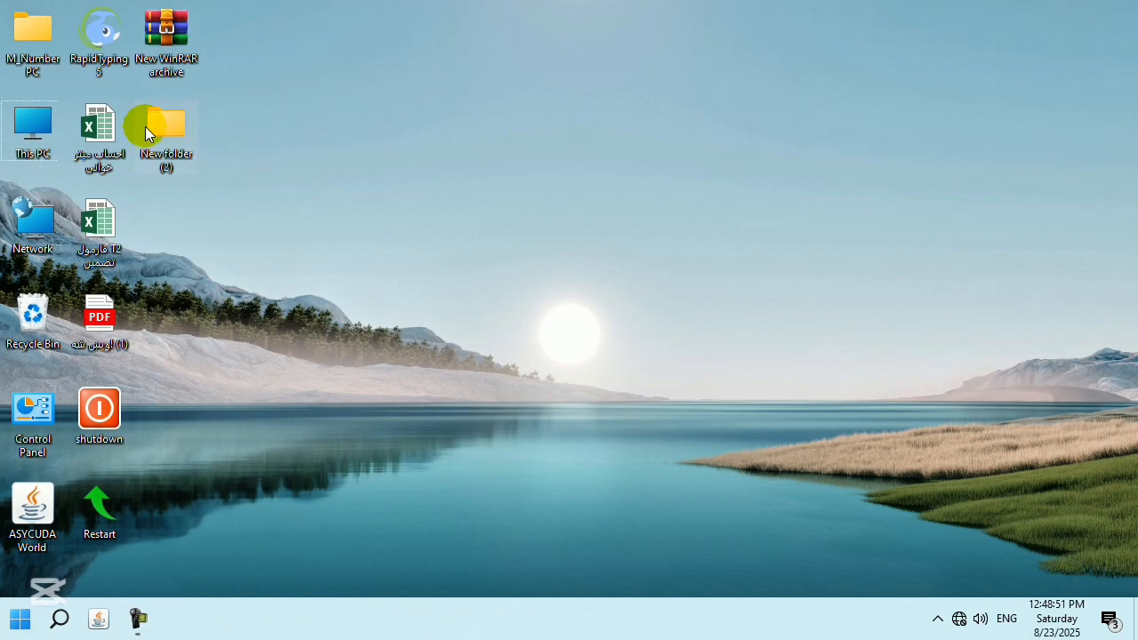
mouse_move(145, 126)
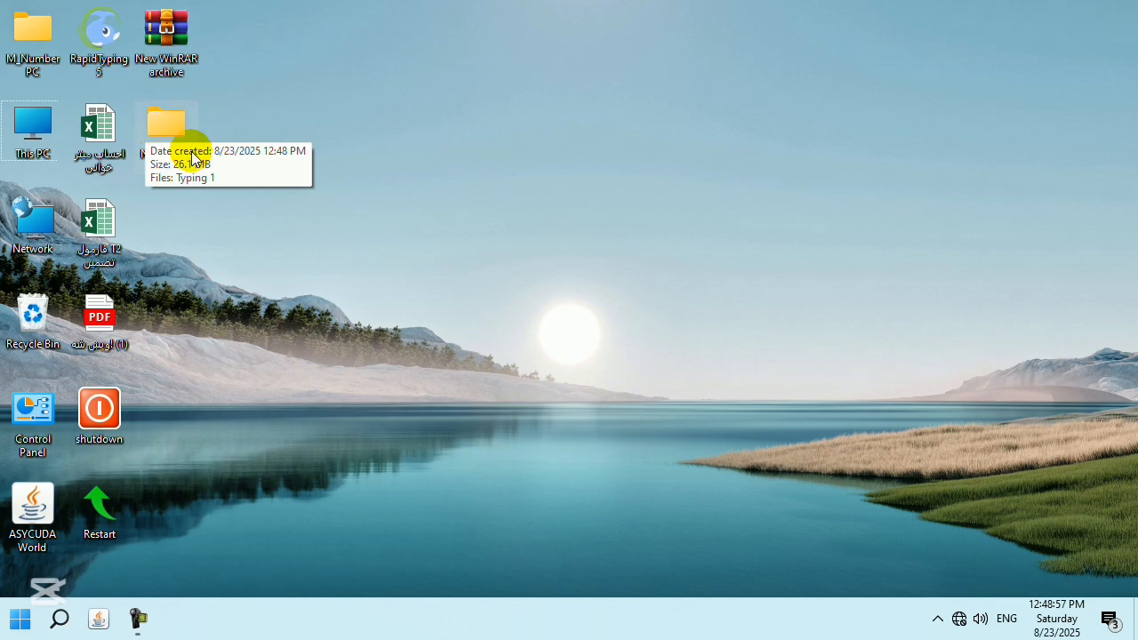
Drop New folder (2) into the New WinRAR archive, delete it from the archive again, and close WinRAR.
left_click_drag(164, 130, 159, 31)
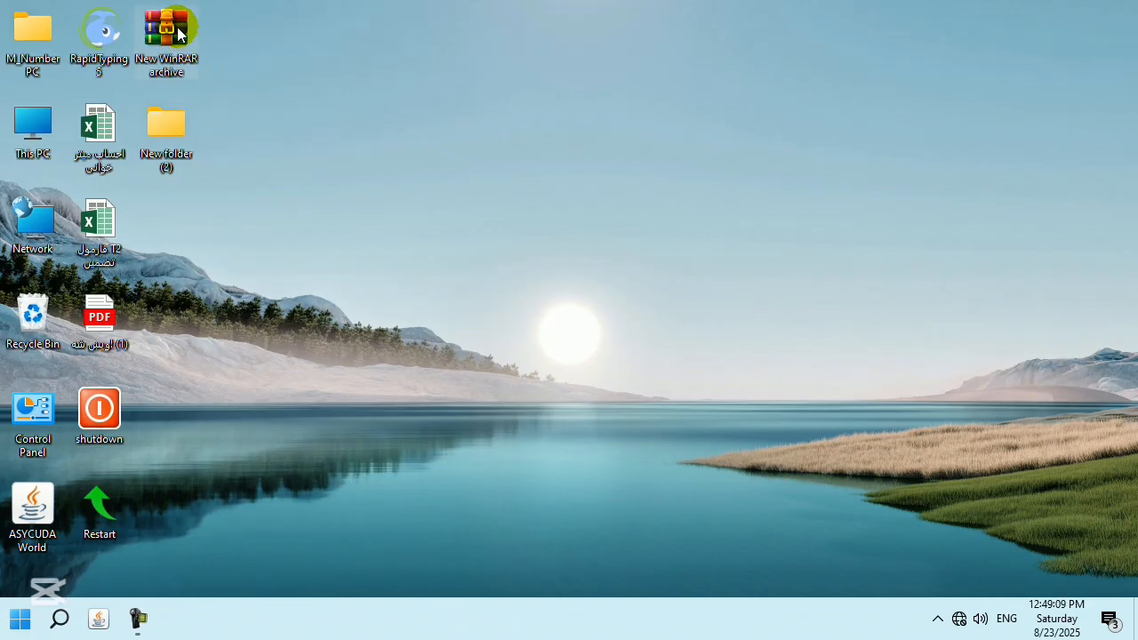
double_click(176, 33)
left_click(218, 449)
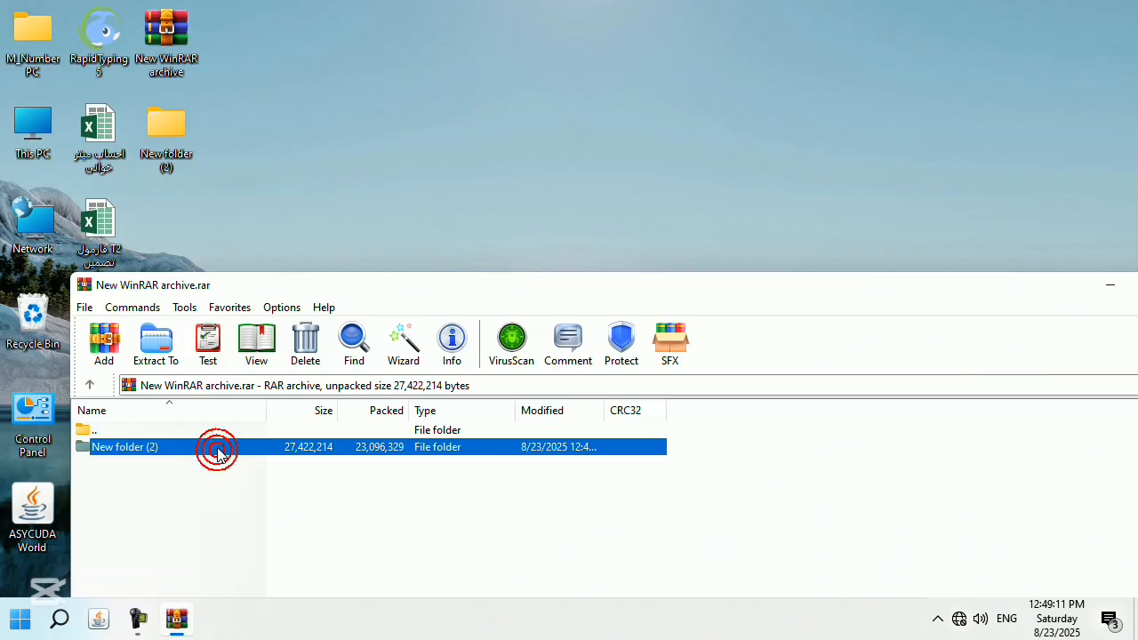
left_click(303, 342)
left_click(604, 369)
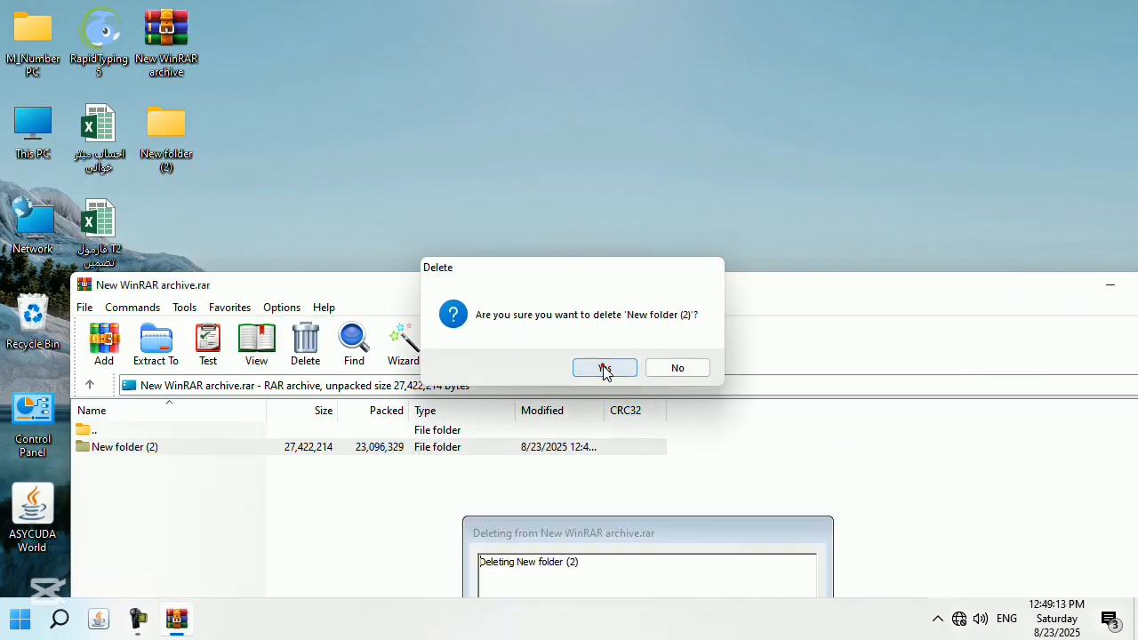
left_click_drag(941, 293, 620, 201)
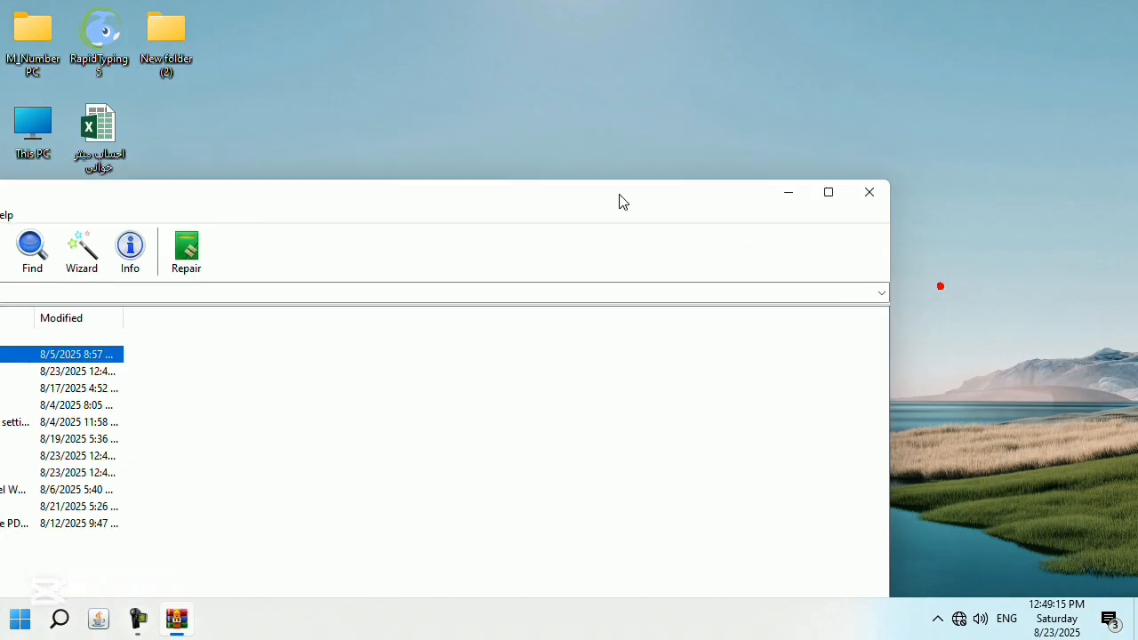
left_click(869, 192)
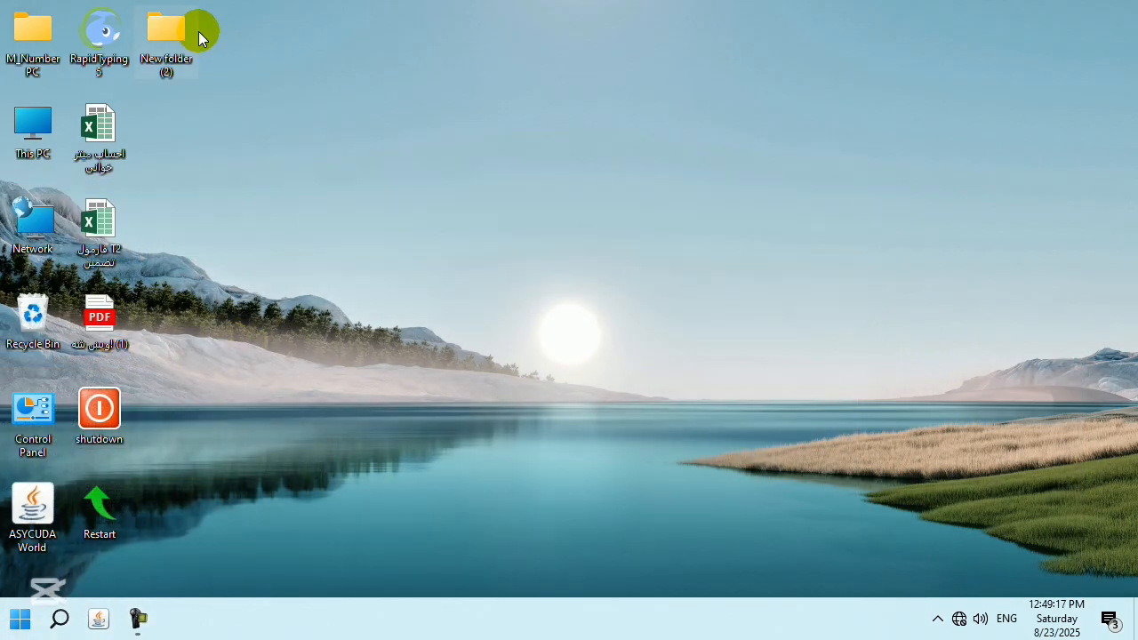
Start adding New folder (2) to an archive and enter the archive password twice, shown as plain text.
right_click(198, 31)
mouse_move(364, 221)
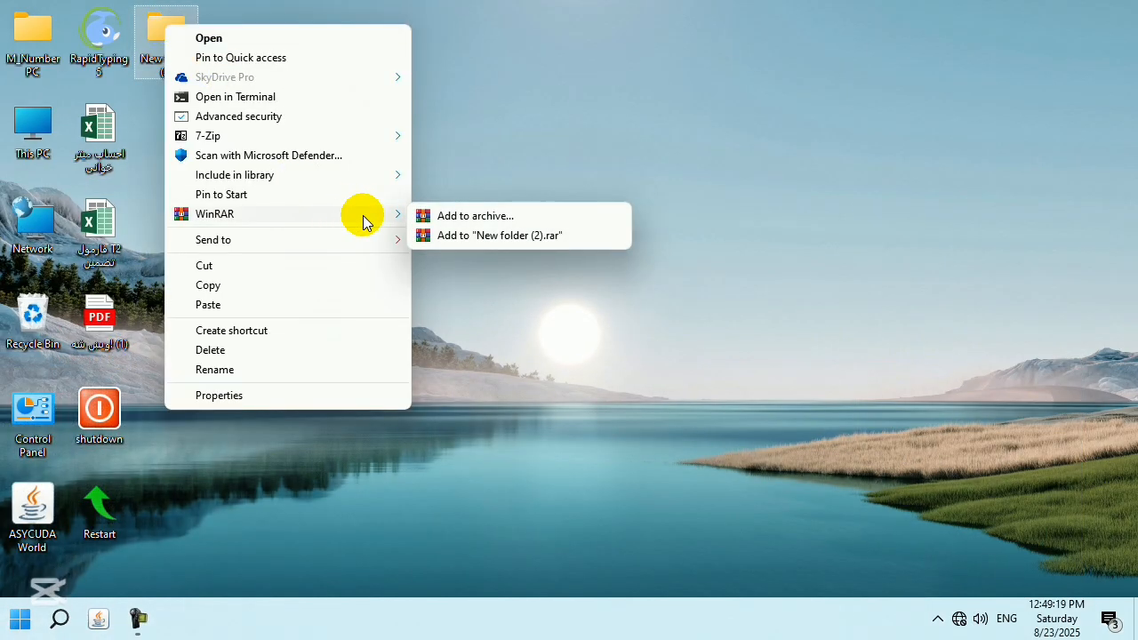
left_click(449, 217)
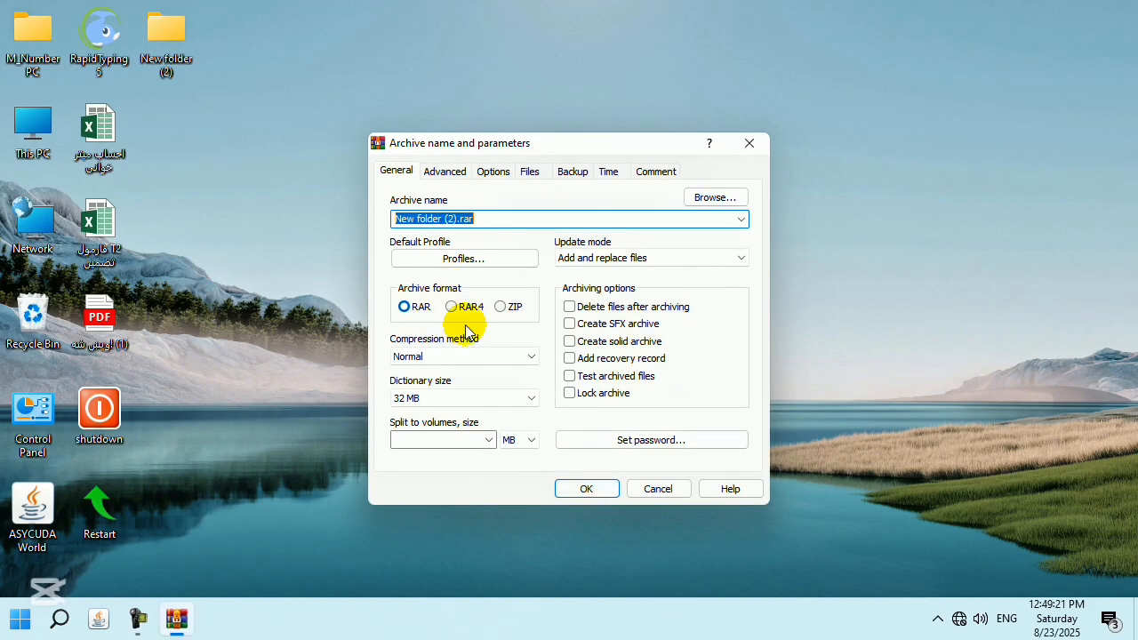
left_click(657, 440)
type("12")
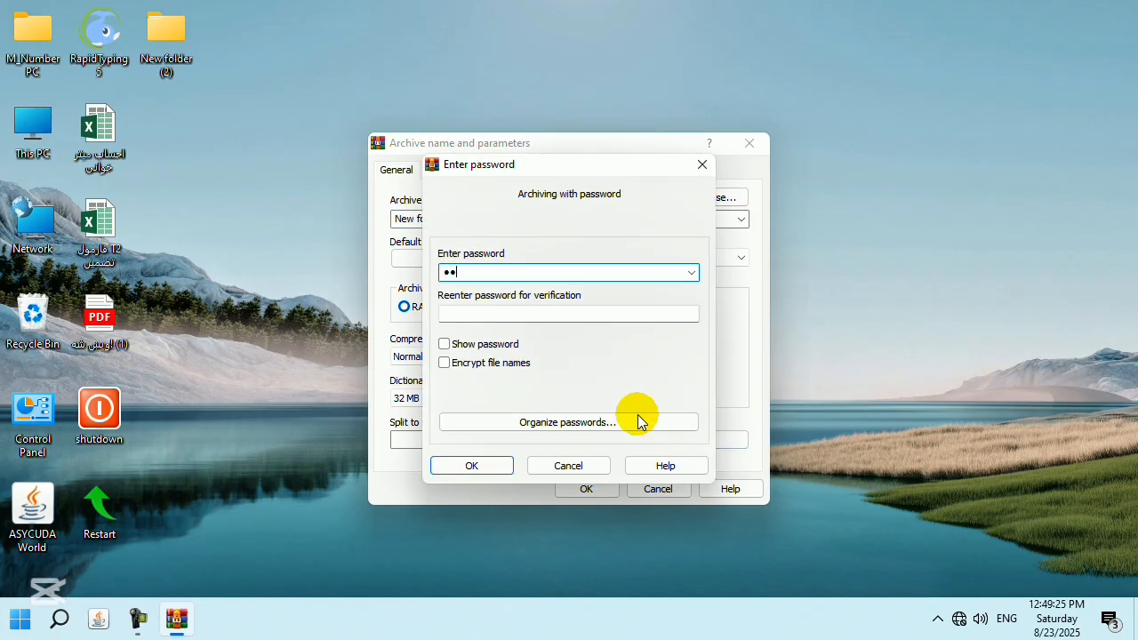
left_click(570, 308)
type("12")
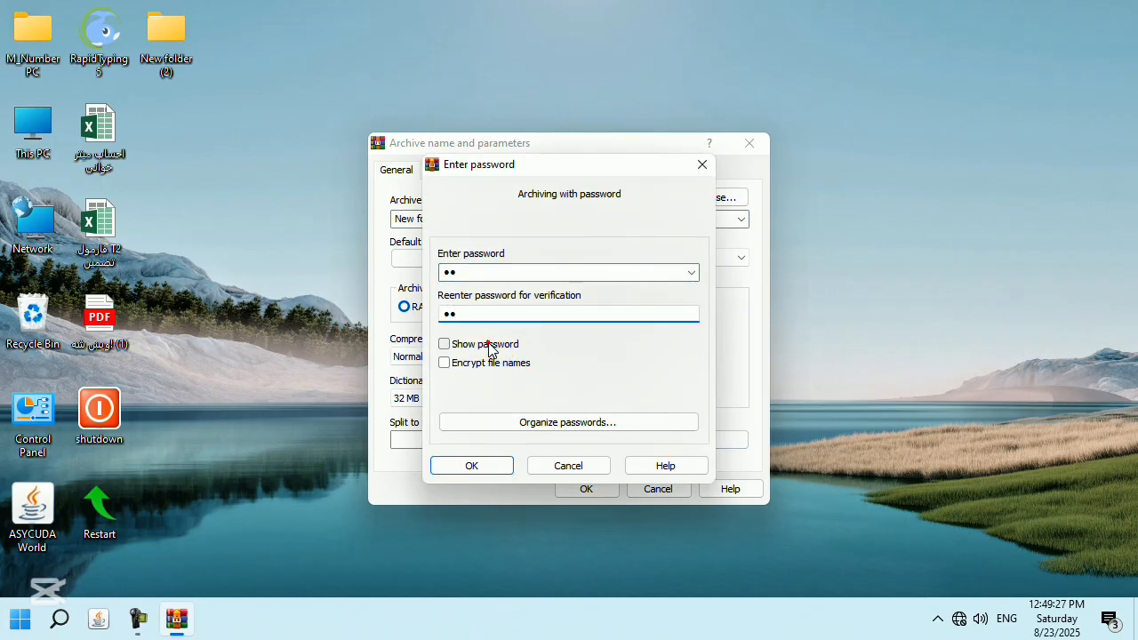
left_click(488, 347)
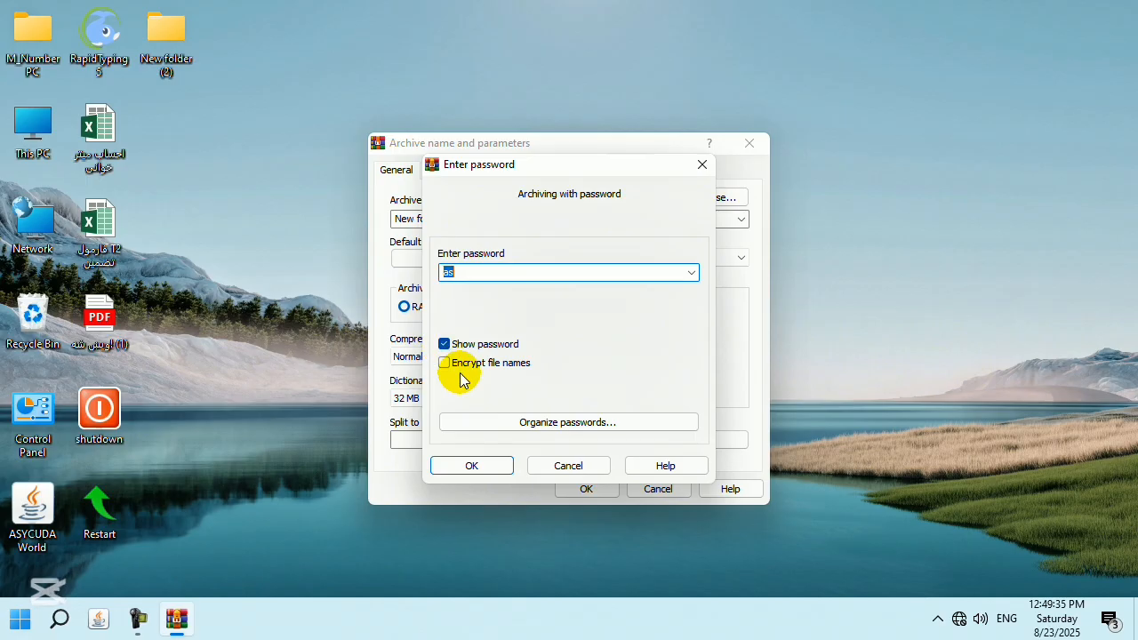
Leave file names unencrypted, confirm the password, and create New folder (2).rar.
left_click(444, 366)
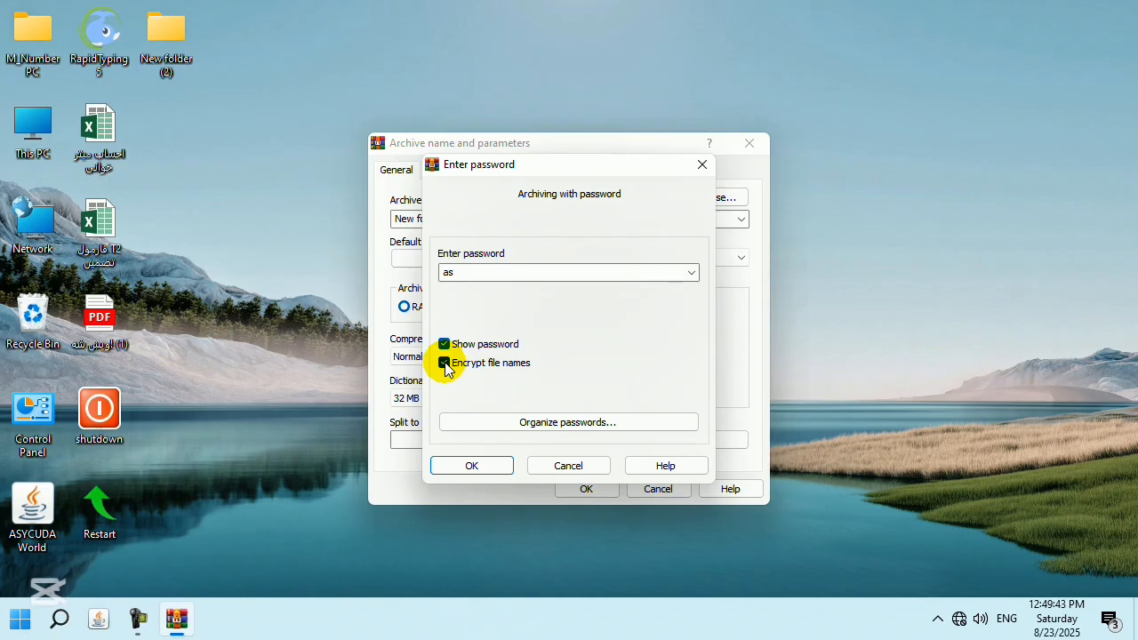
left_click(444, 363)
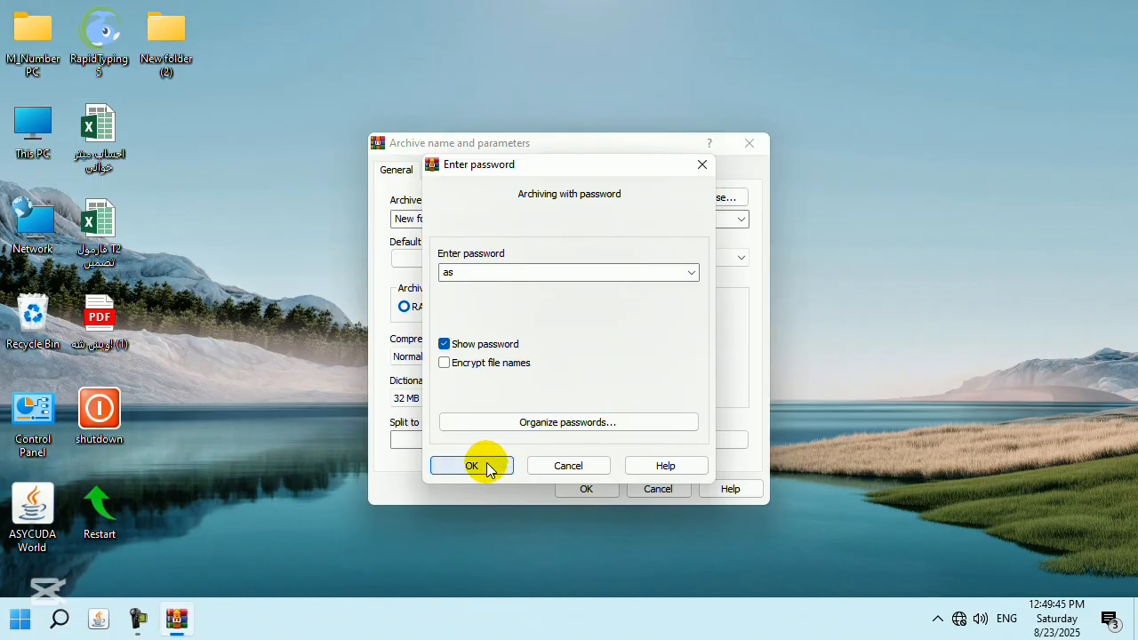
left_click(486, 466)
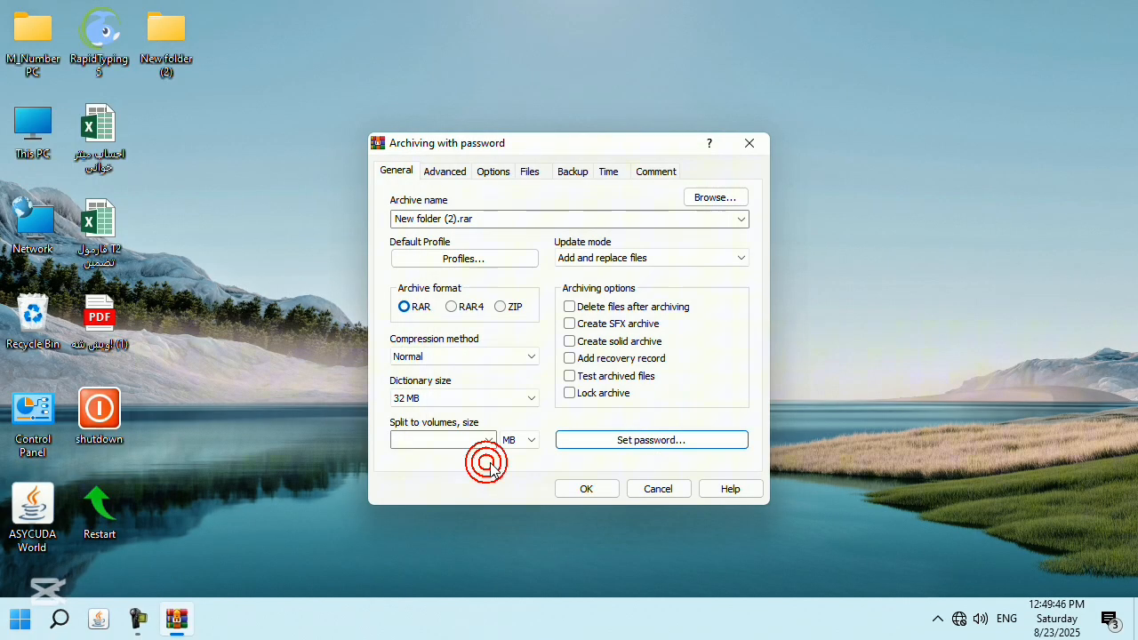
left_click(587, 487)
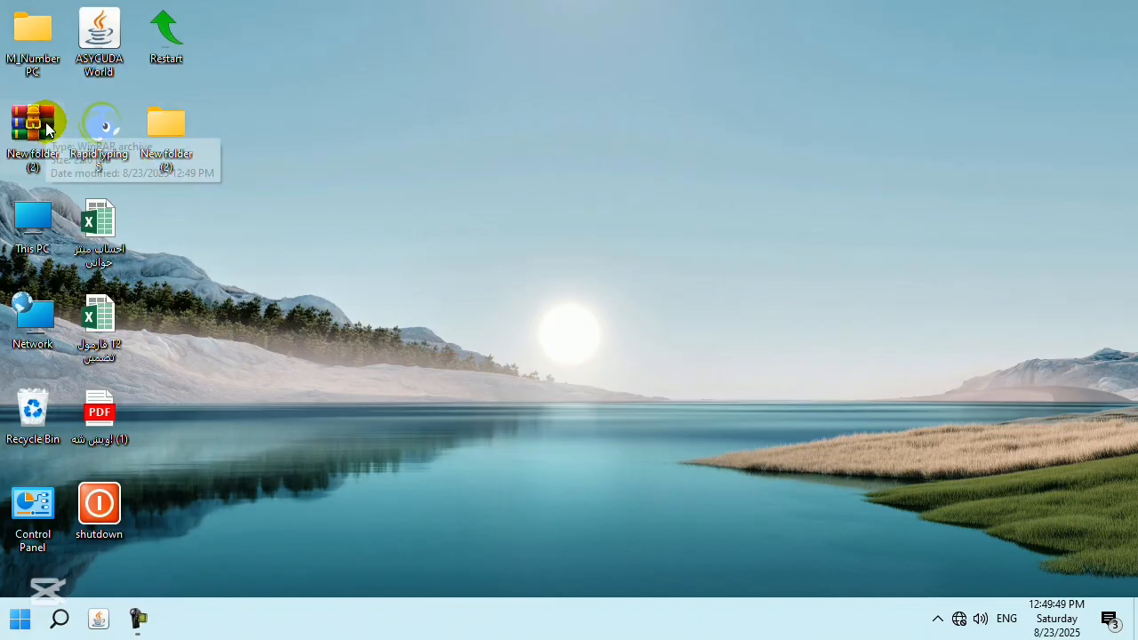
Open New folder (2).rar to see the encrypted Typing 1.avi, close WinRAR, and recycle the archive.
double_click(45, 121)
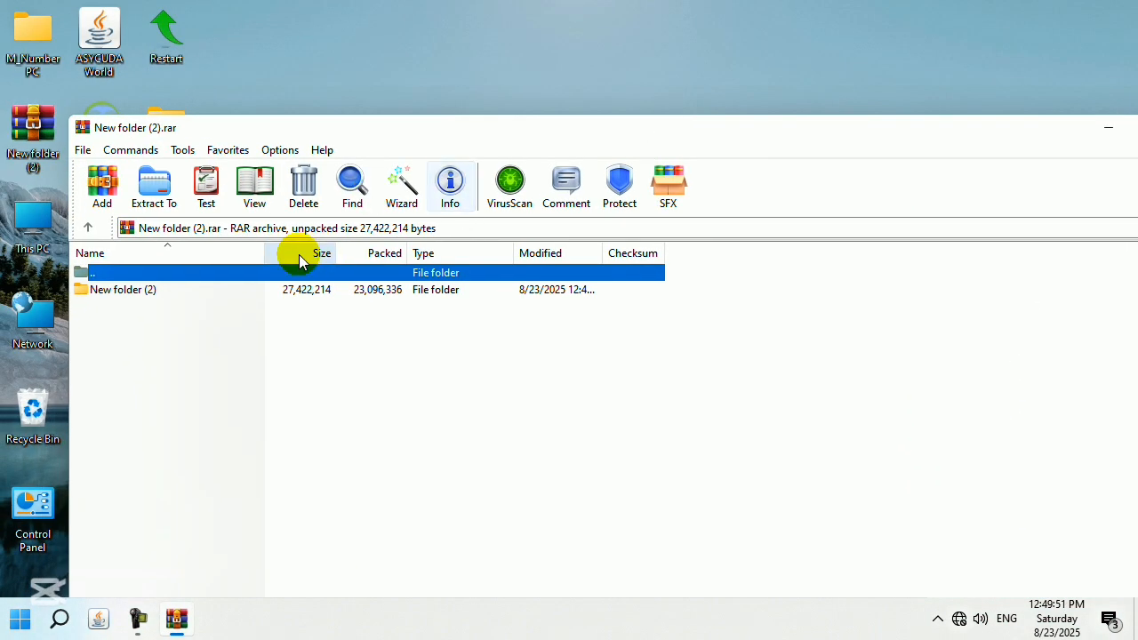
double_click(186, 297)
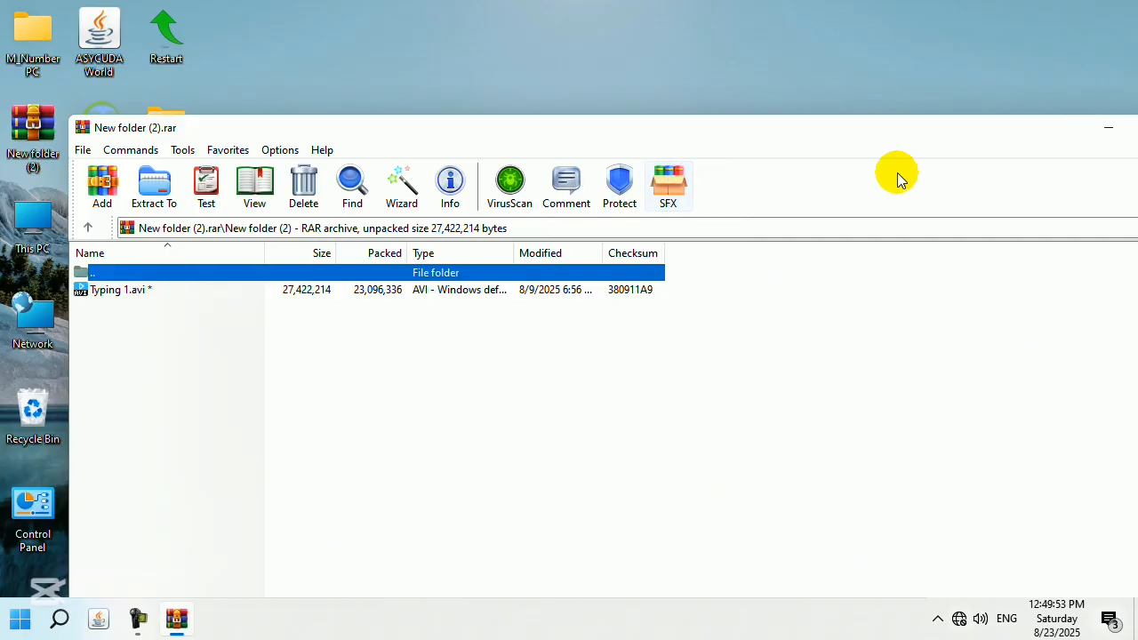
left_click_drag(1004, 135, 824, 107)
left_click(1012, 110)
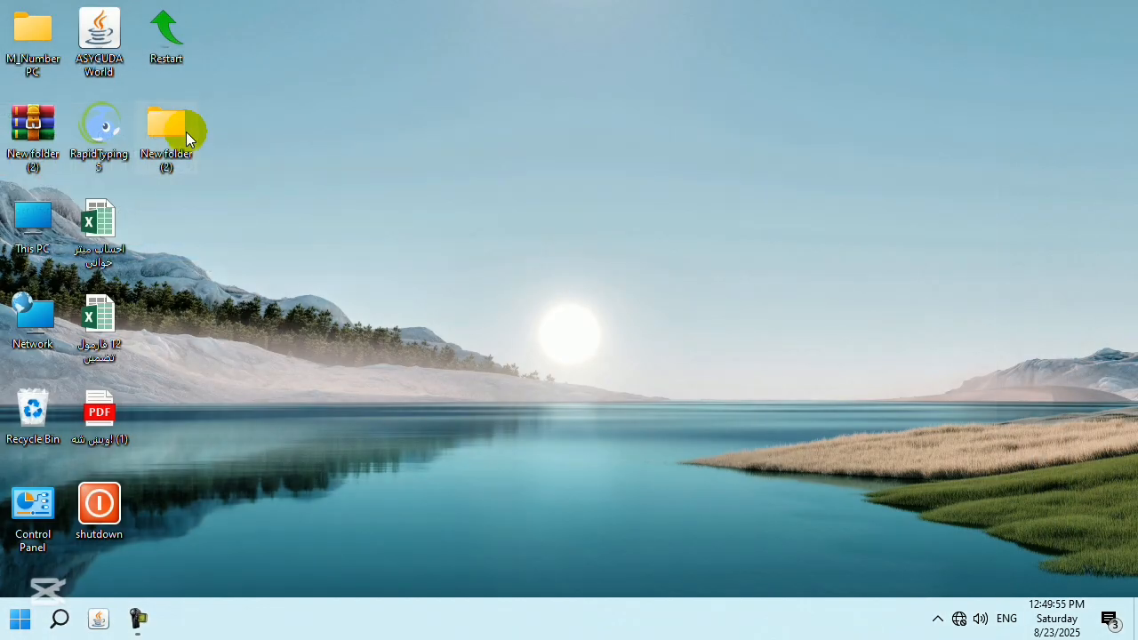
left_click_drag(29, 126, 34, 411)
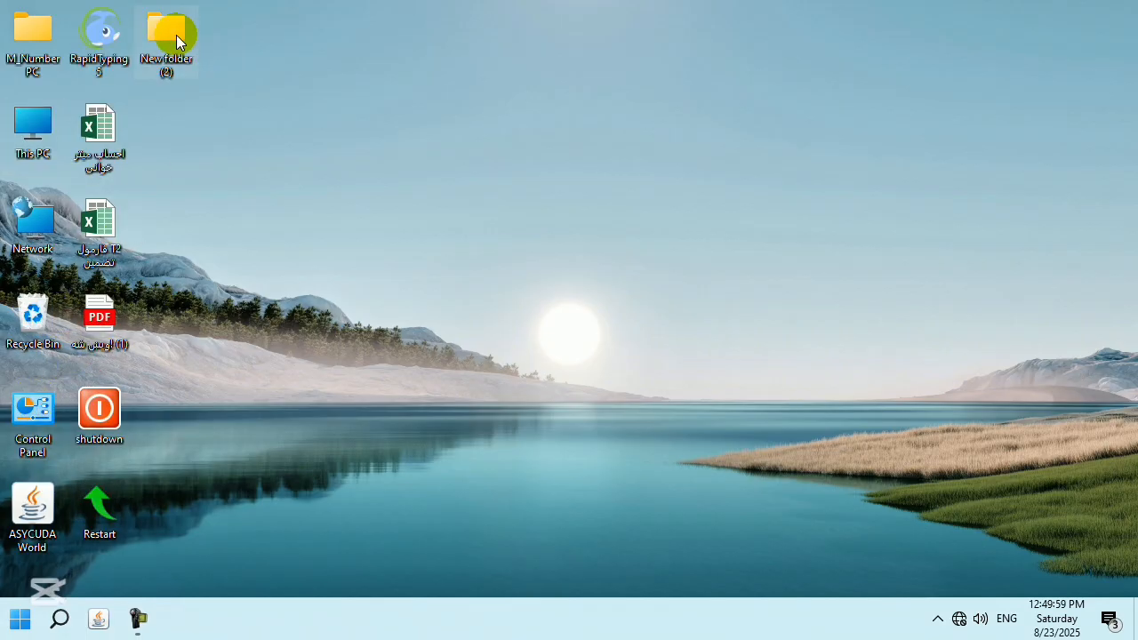
Create New folder (2).rar again through WinRAR's Add to archive with a password set.
right_click(172, 33)
mouse_move(393, 227)
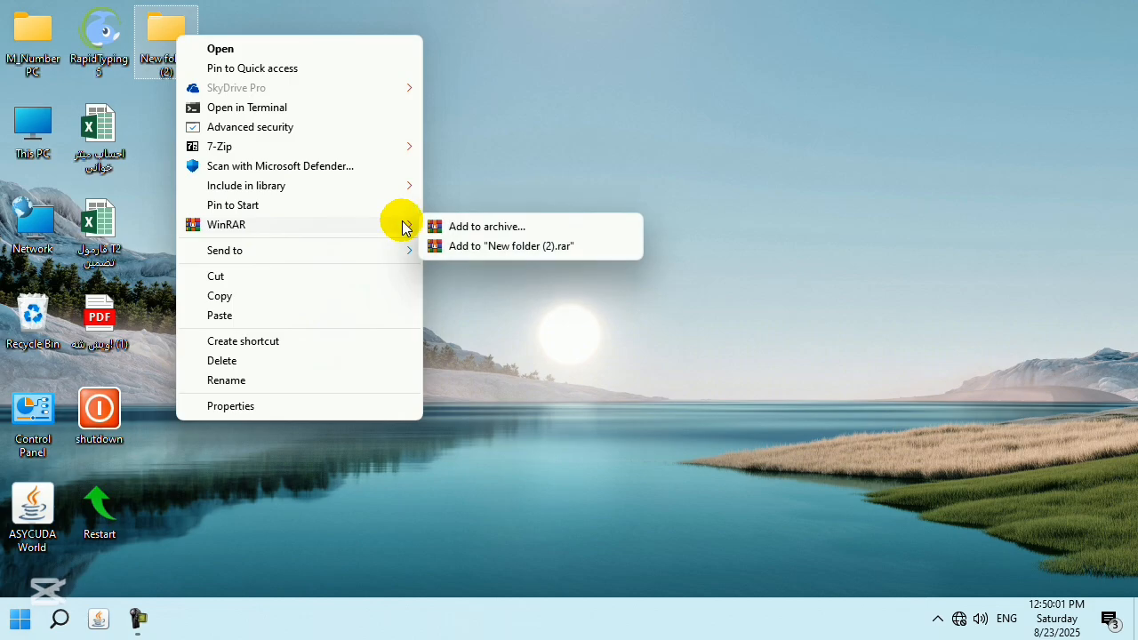
left_click(490, 223)
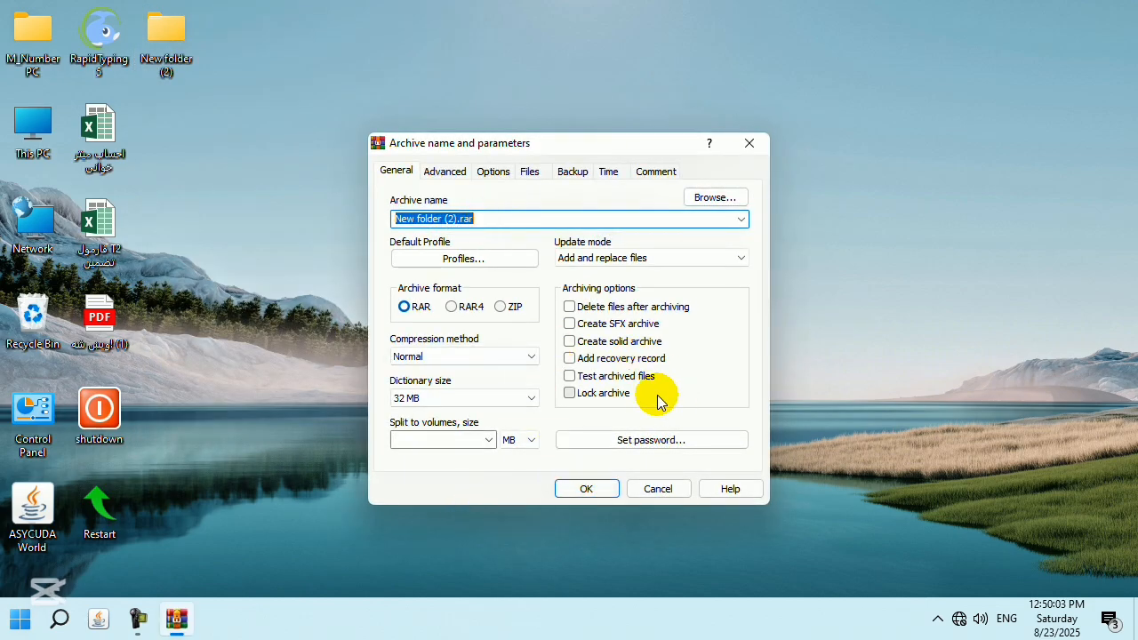
left_click(645, 441)
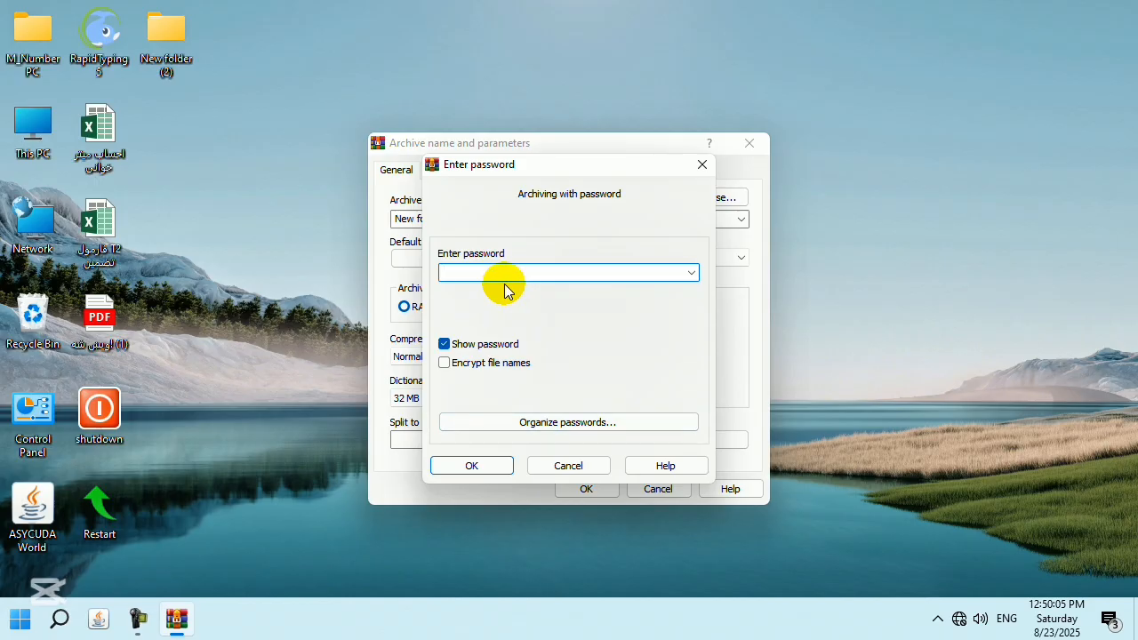
type("12")
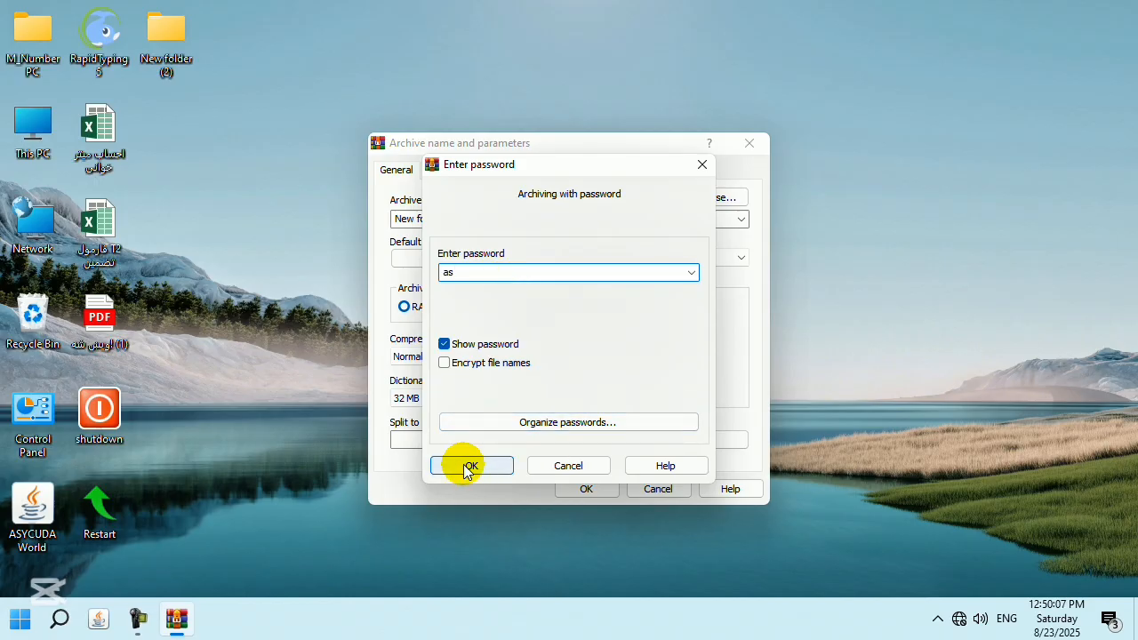
left_click(466, 466)
left_click(586, 489)
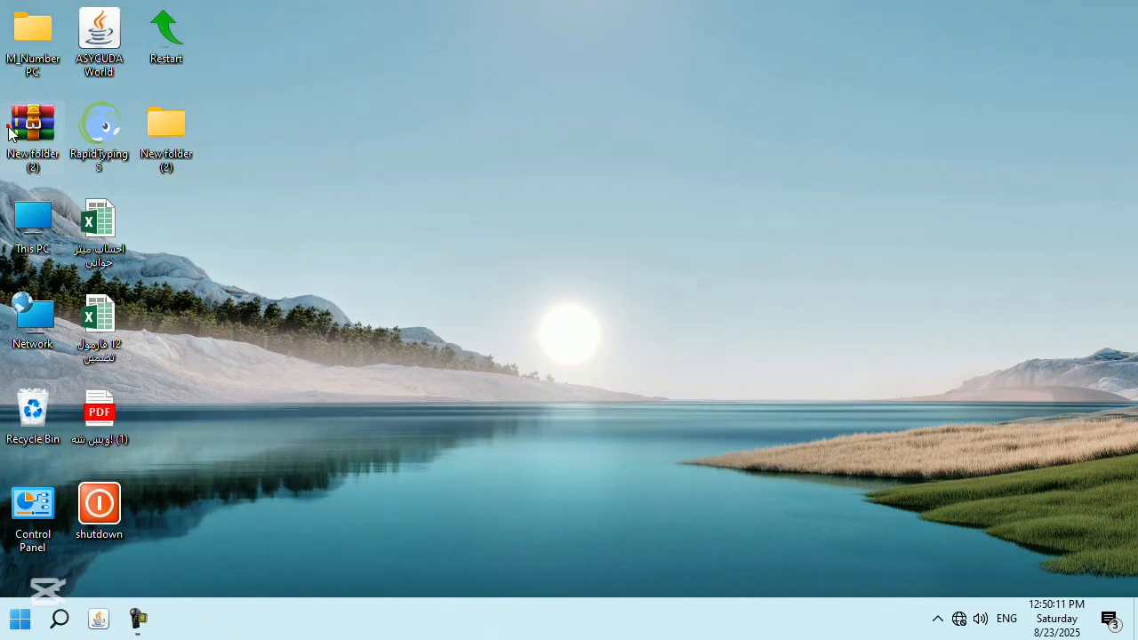
Open Typing 1.avi inside the archive to confirm the password prompt, close WinRAR, and recycle the .rar.
double_click(13, 128)
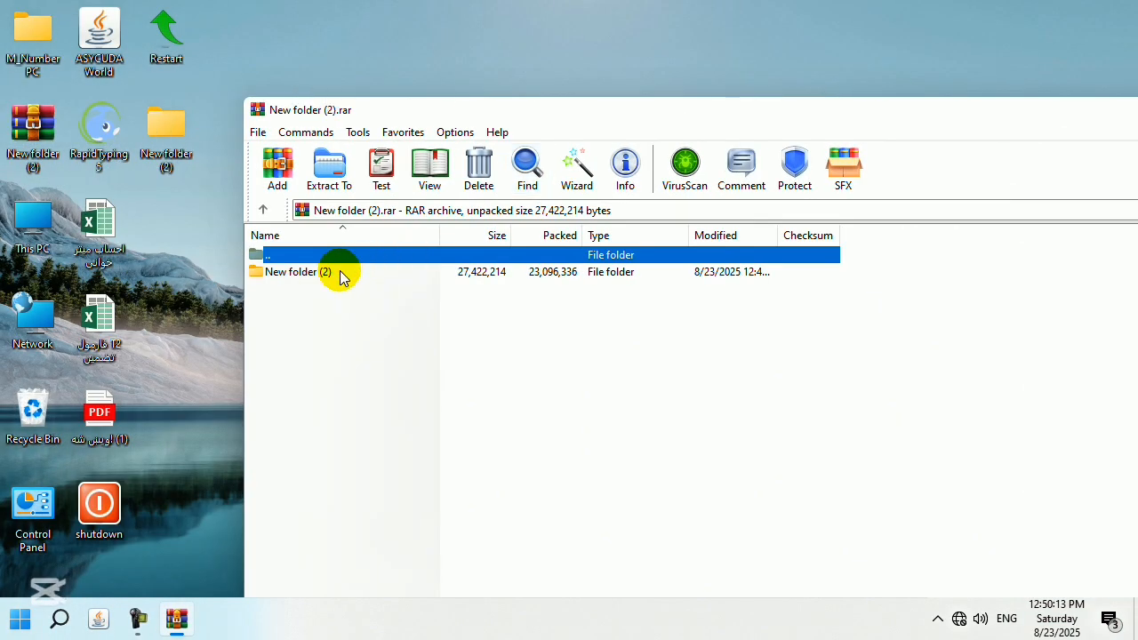
double_click(339, 272)
left_click(341, 273)
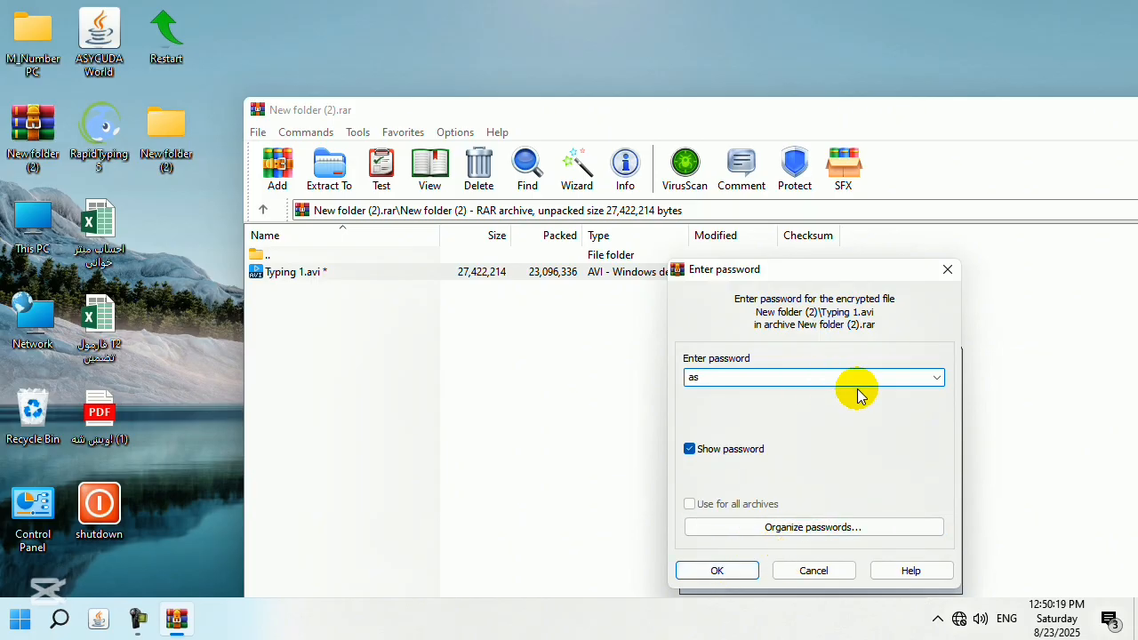
left_click(946, 267)
left_click_drag(897, 105, 658, 60)
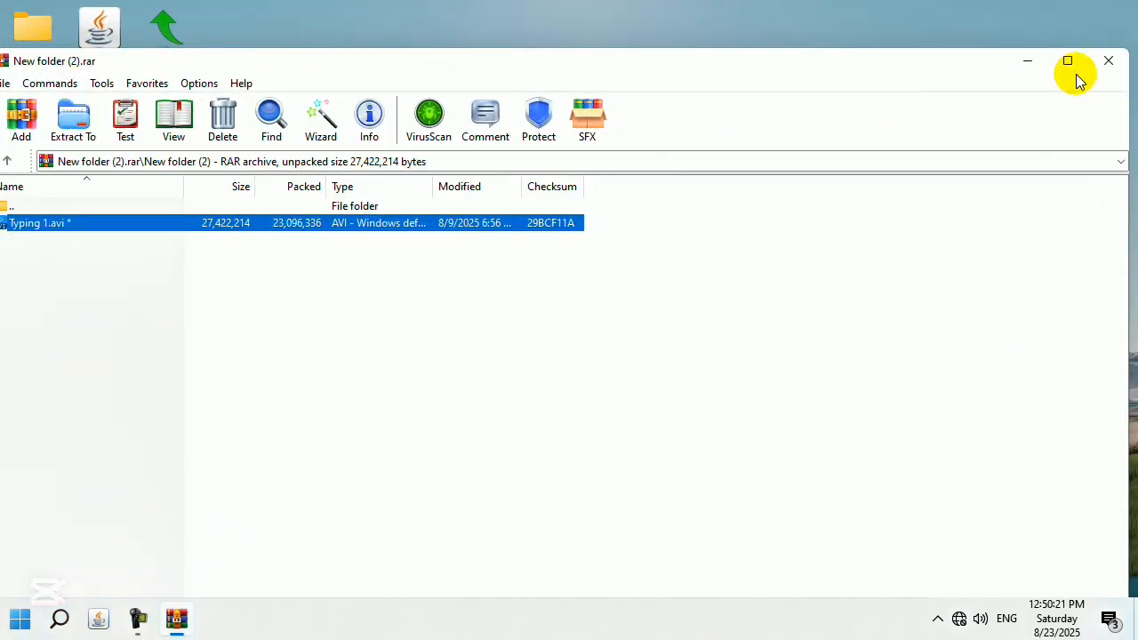
left_click(1107, 59)
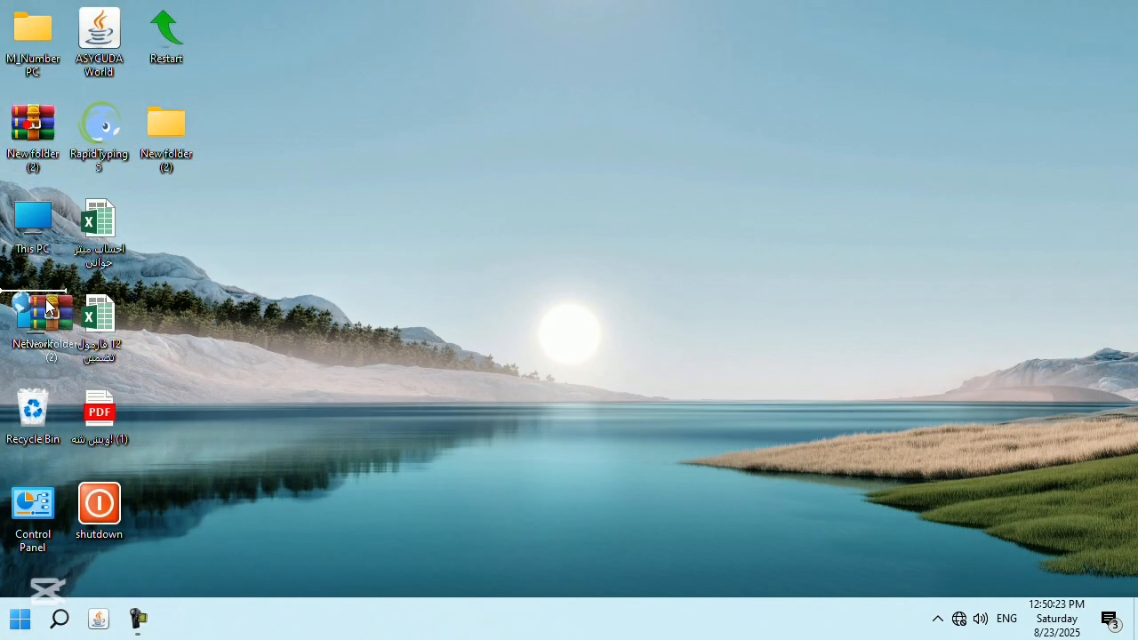
left_click_drag(49, 307, 33, 415)
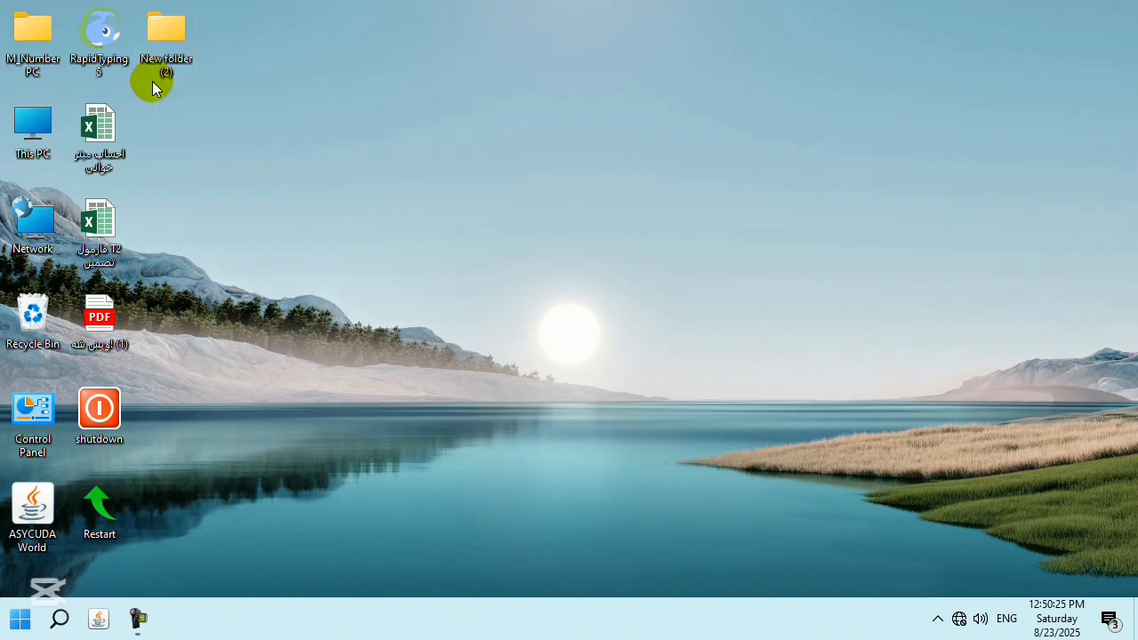
Rebuild New folder (2).rar via Add to archive with a new password and encrypted file names.
right_click(174, 32)
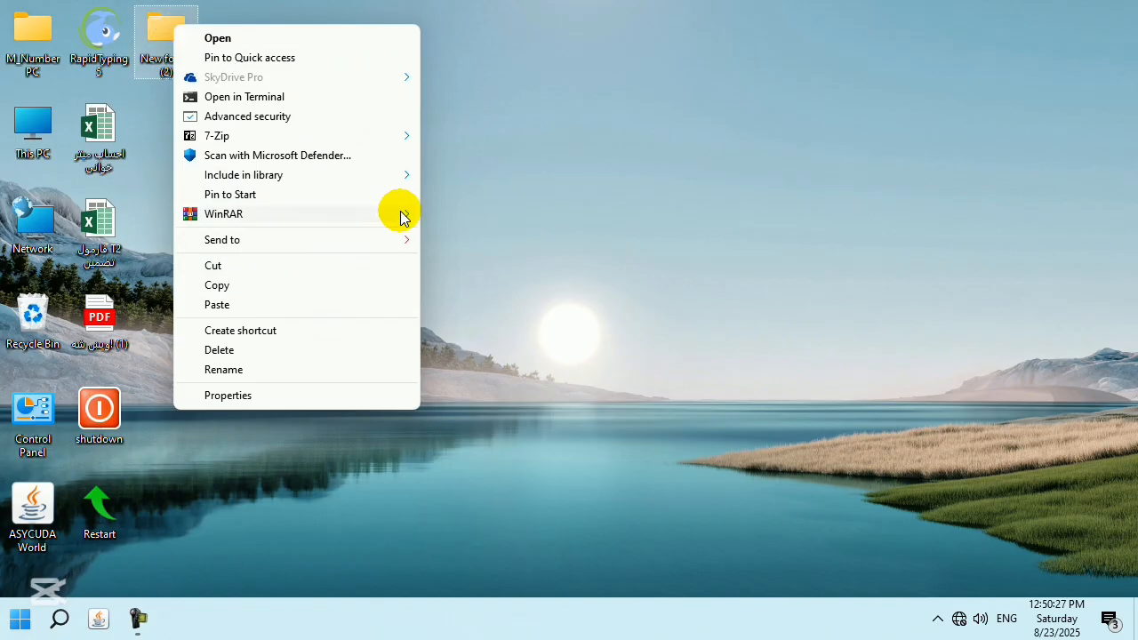
mouse_move(370, 220)
left_click(434, 216)
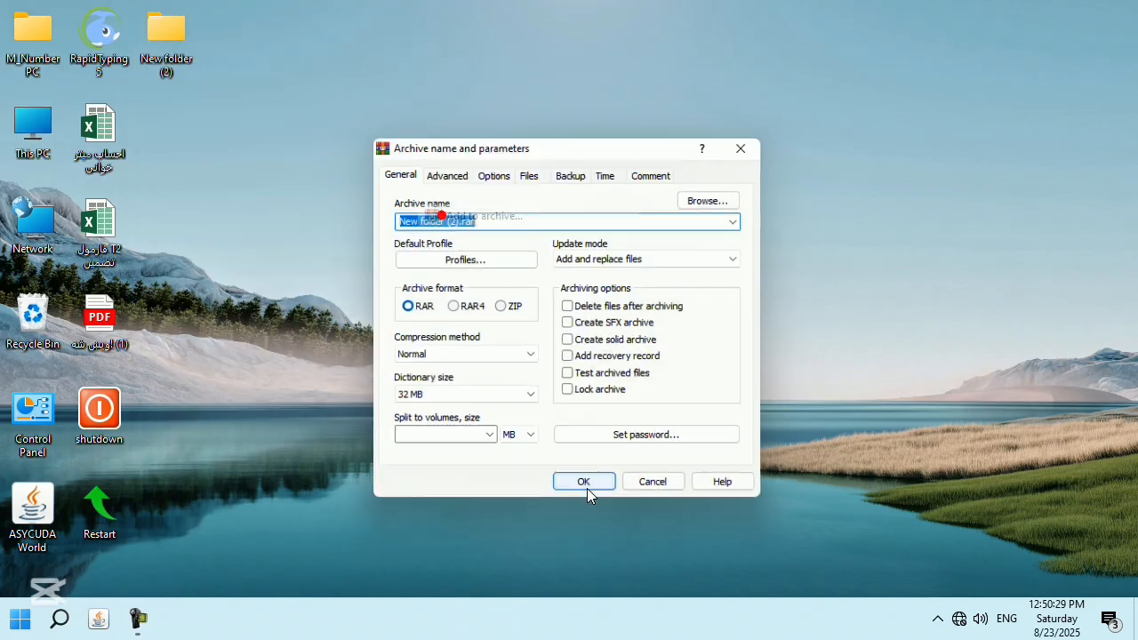
left_click(630, 438)
type("as")
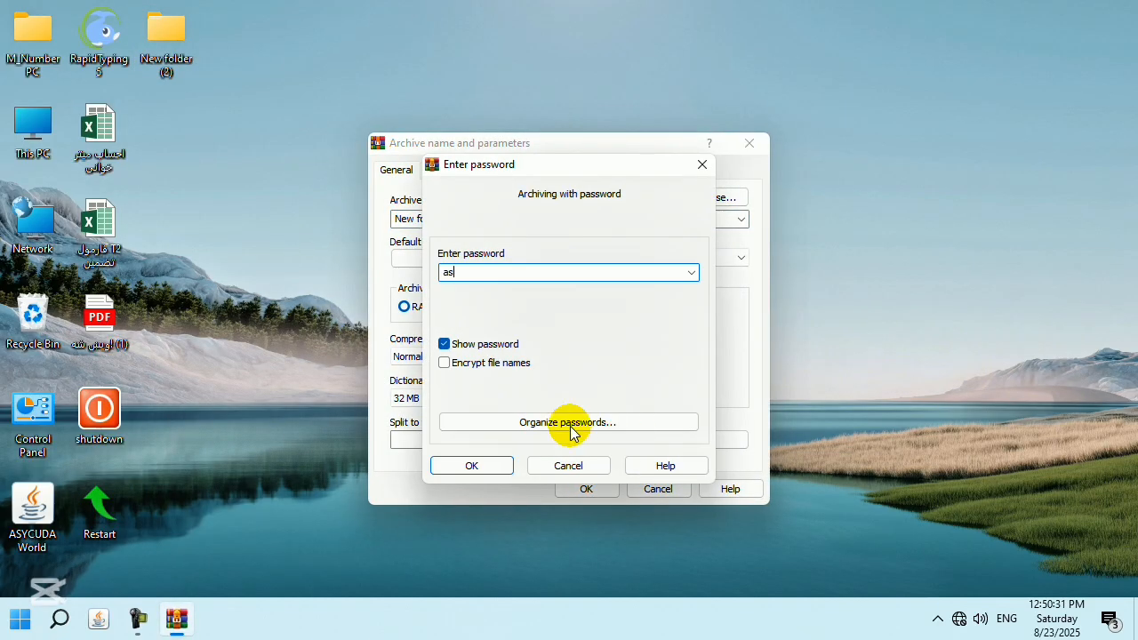
left_click(464, 458)
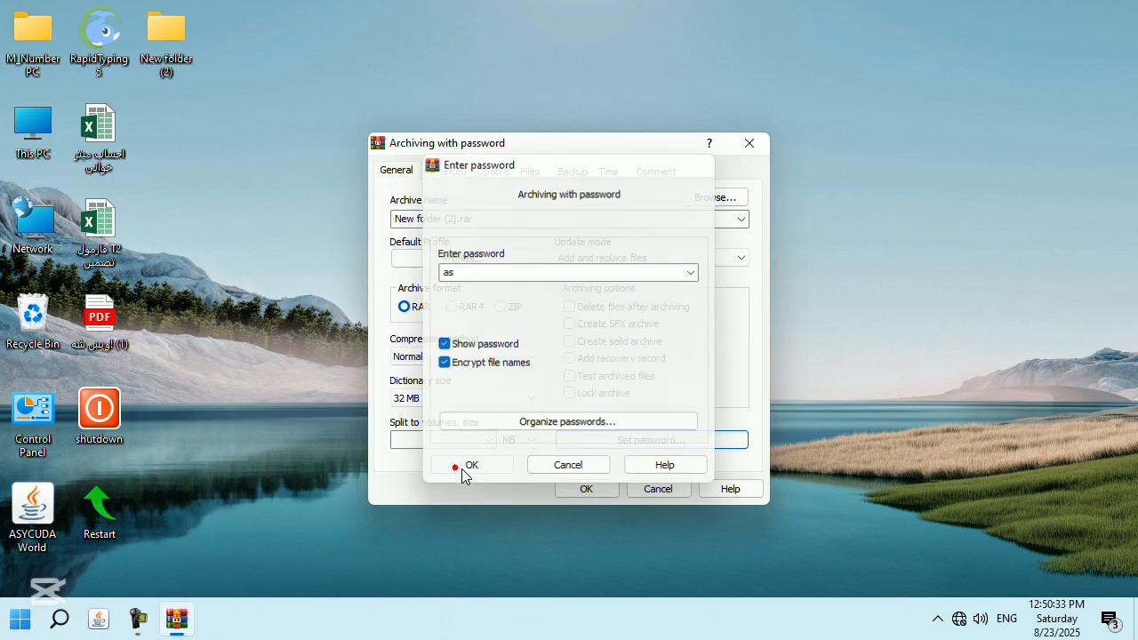
left_click(577, 488)
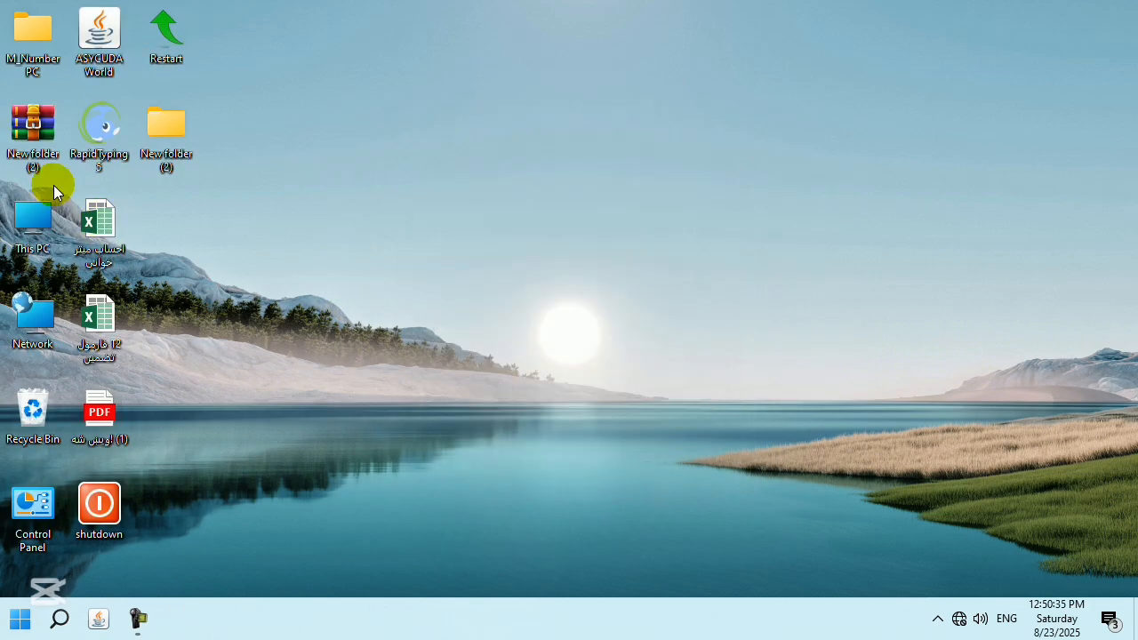
Confirm the archive asks for its password on opening, cancel, and drag it to the Recycle Bin.
double_click(31, 133)
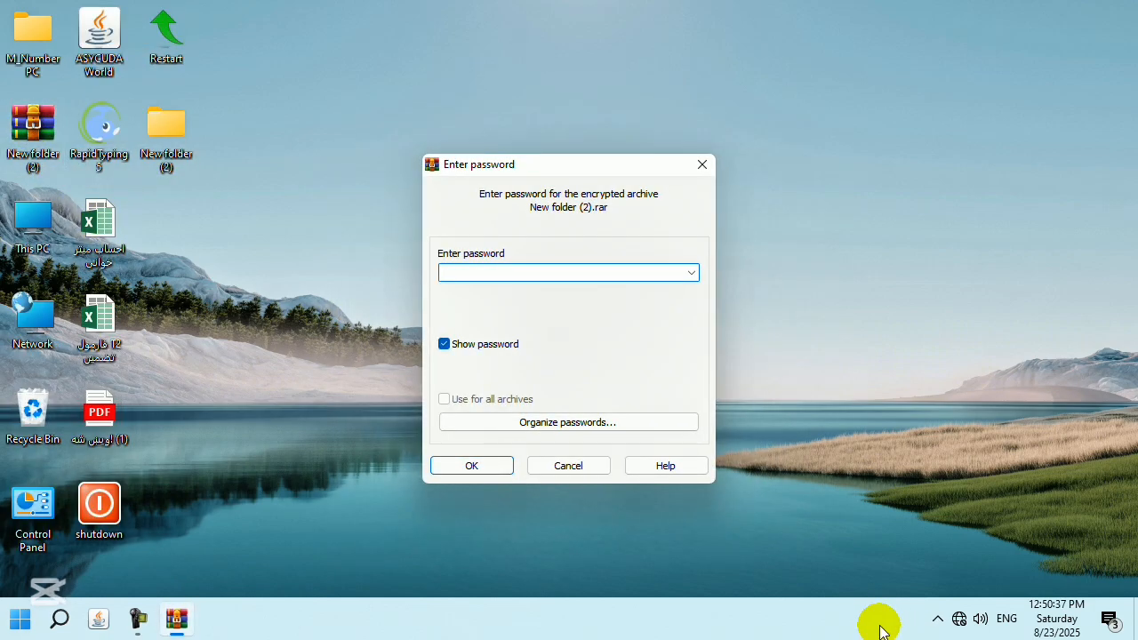
left_click(579, 466)
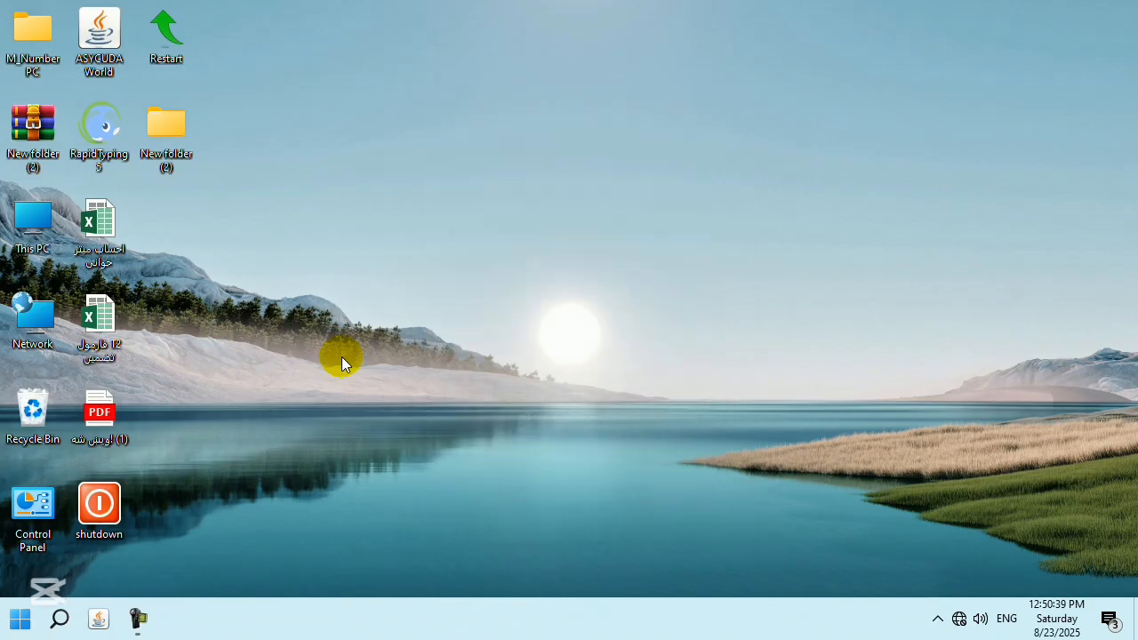
left_click_drag(69, 294, 32, 410)
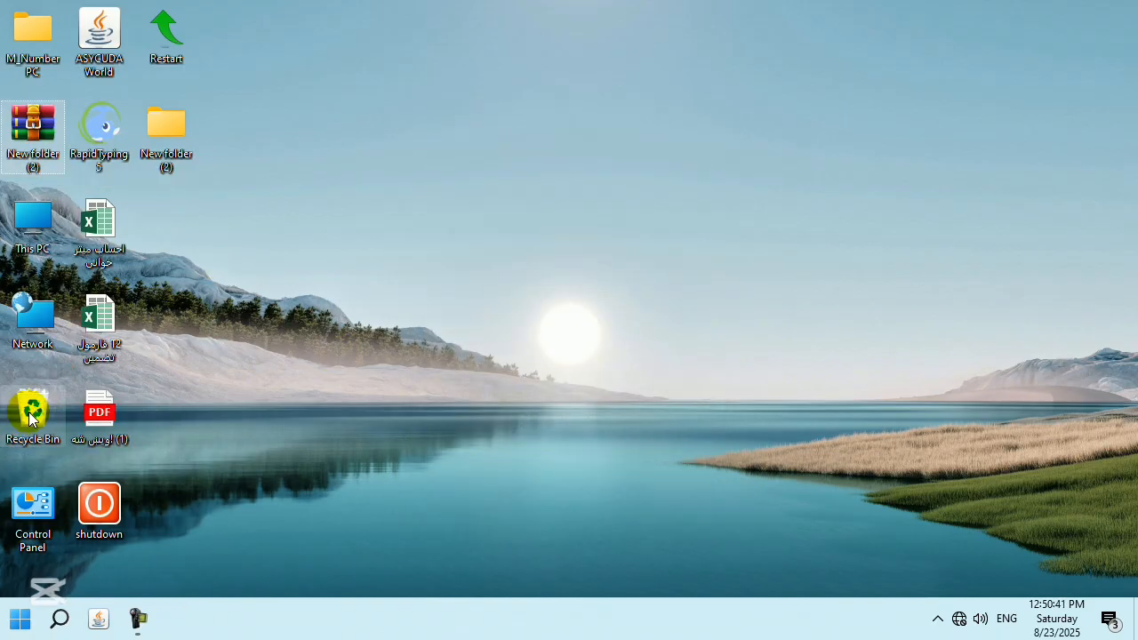
Create a New WinRAR ZIP archive on the desktop with the default name and drop New folder (2) into it.
right_click(404, 253)
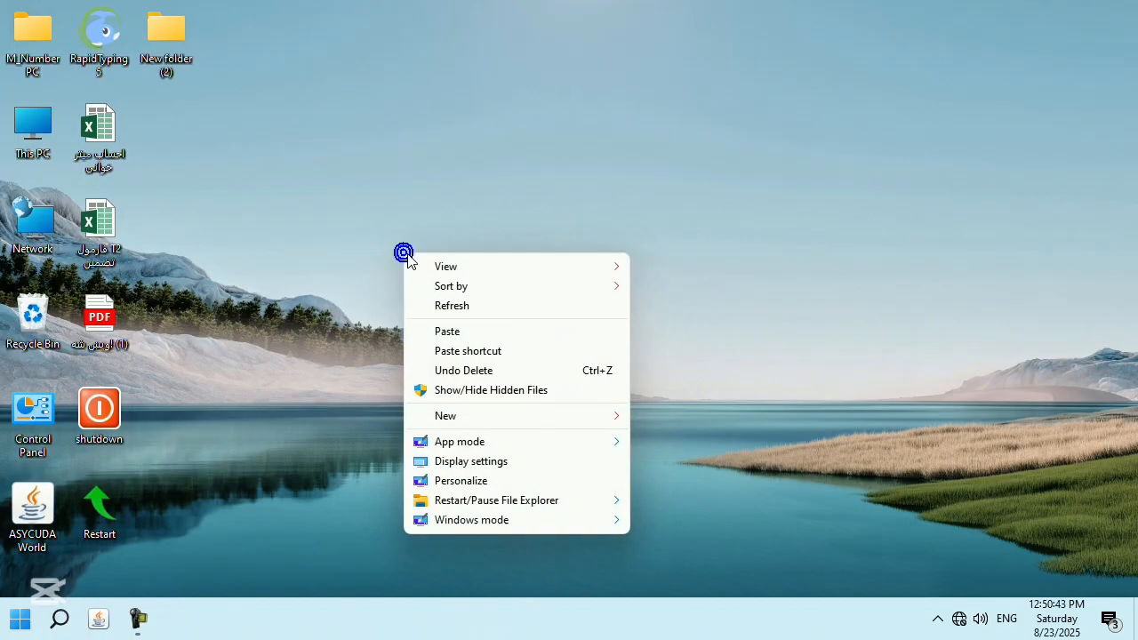
mouse_move(520, 415)
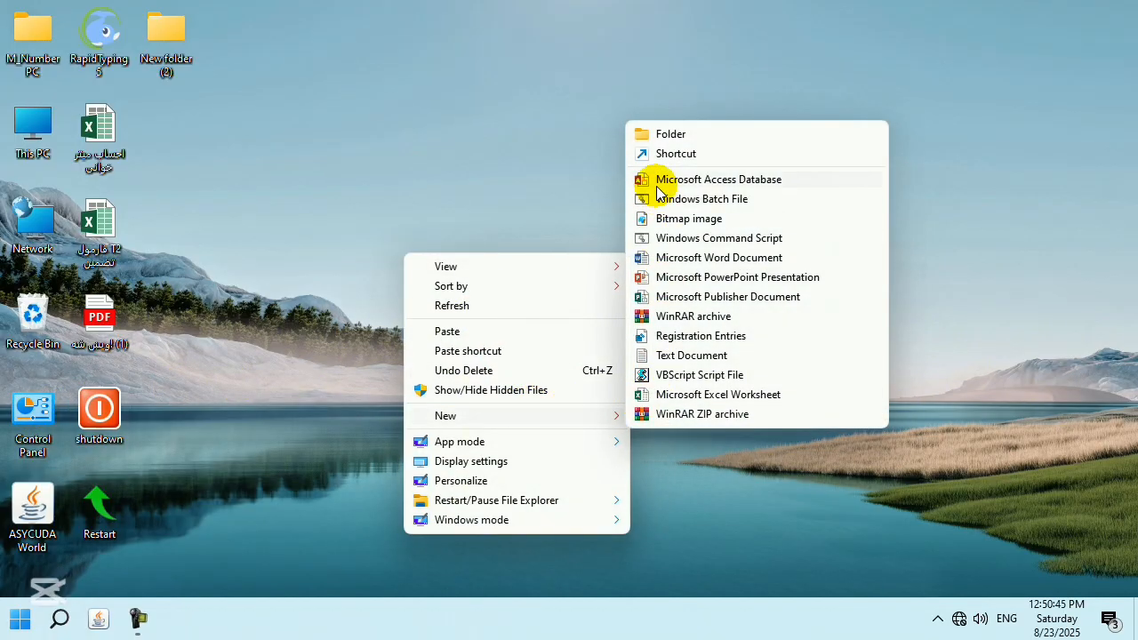
left_click(694, 416)
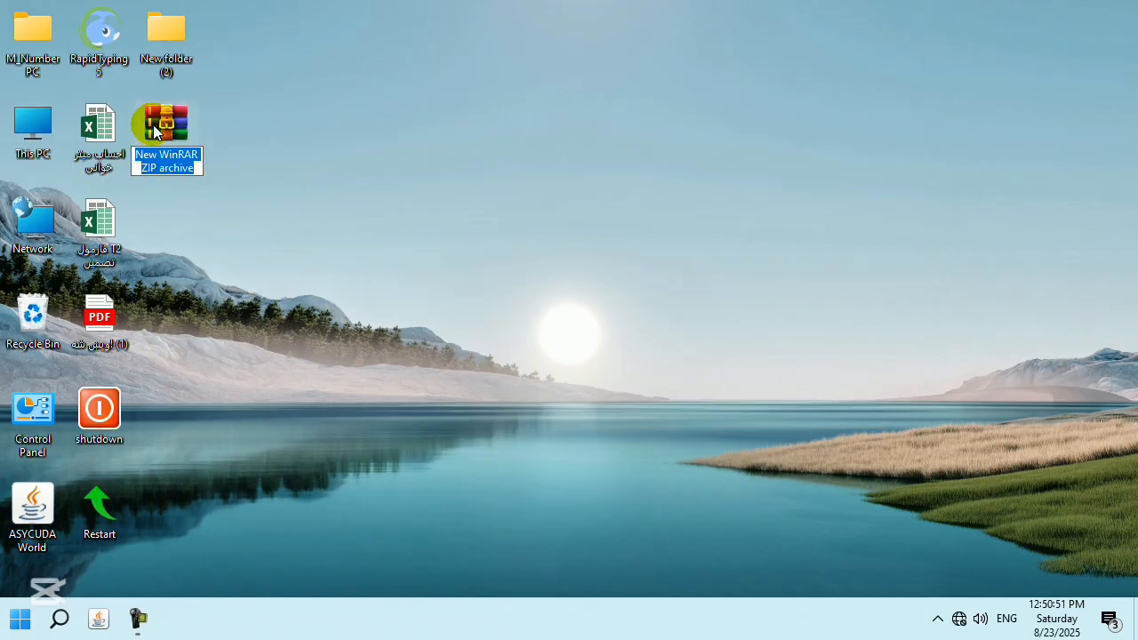
left_click(498, 337)
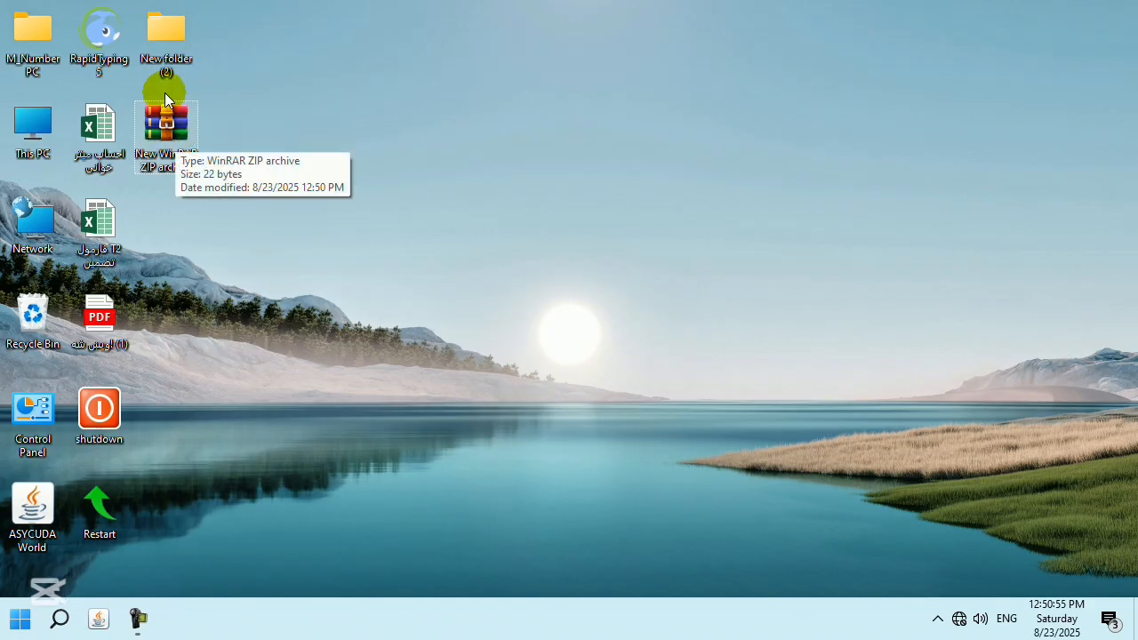
left_click_drag(167, 32, 170, 126)
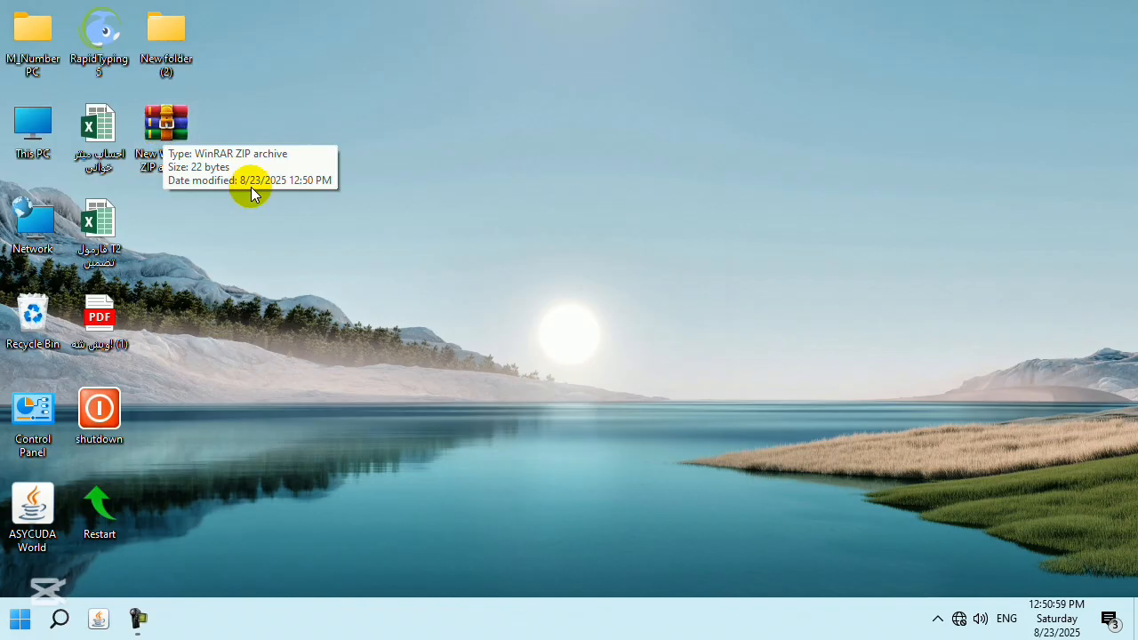
Check the ZIP archive's Properties, showing a size of 25.9 MB, then close them.
right_click(170, 119)
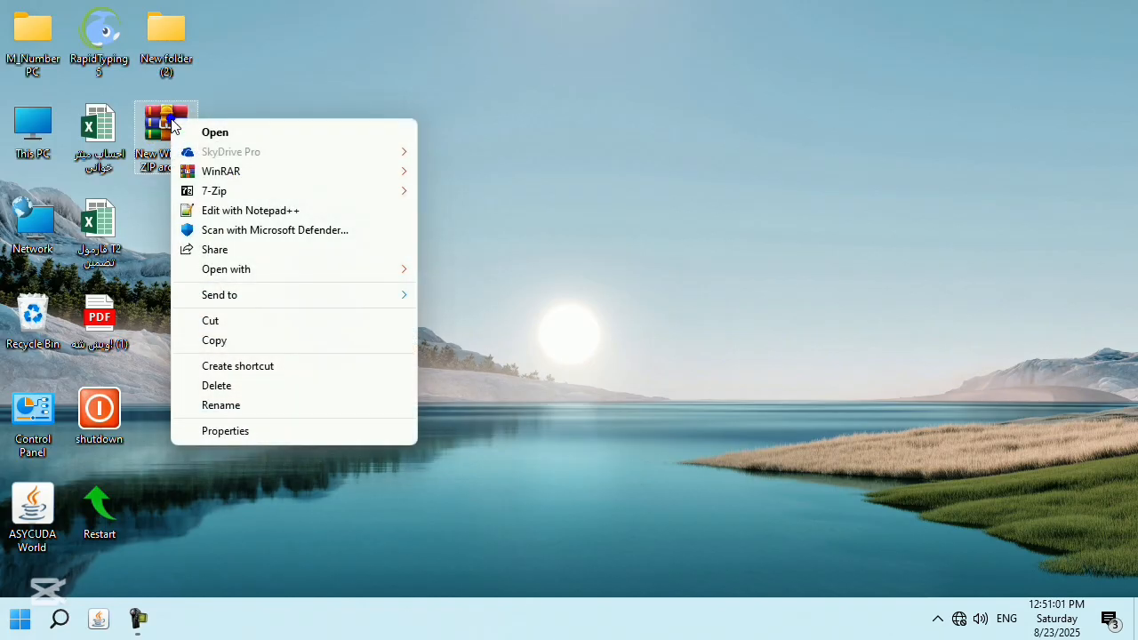
left_click(246, 433)
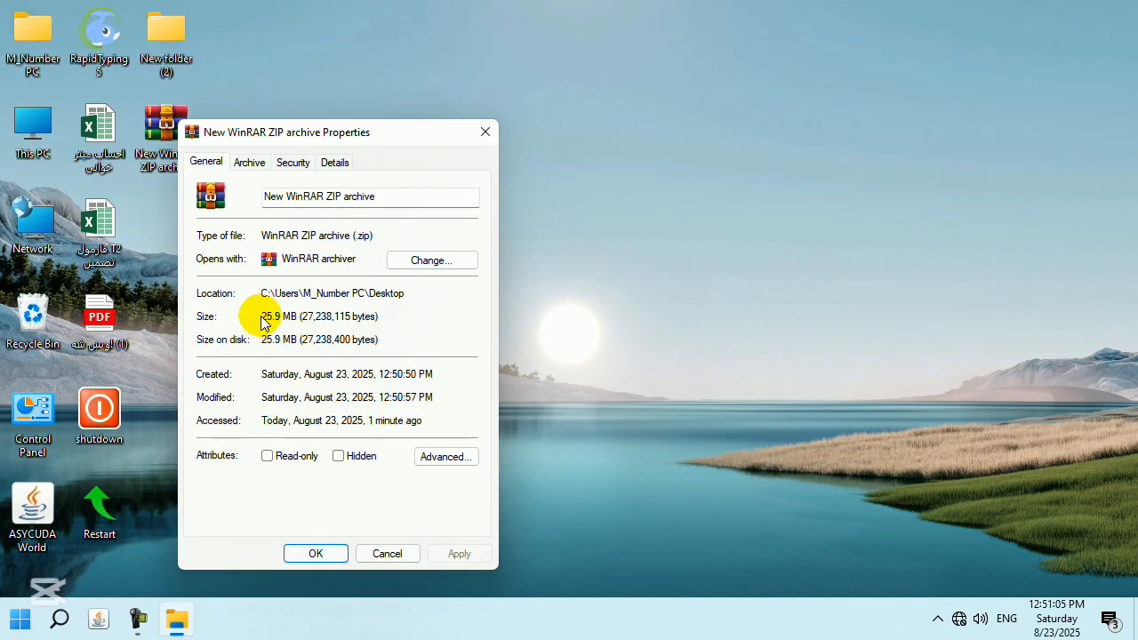
left_click(482, 131)
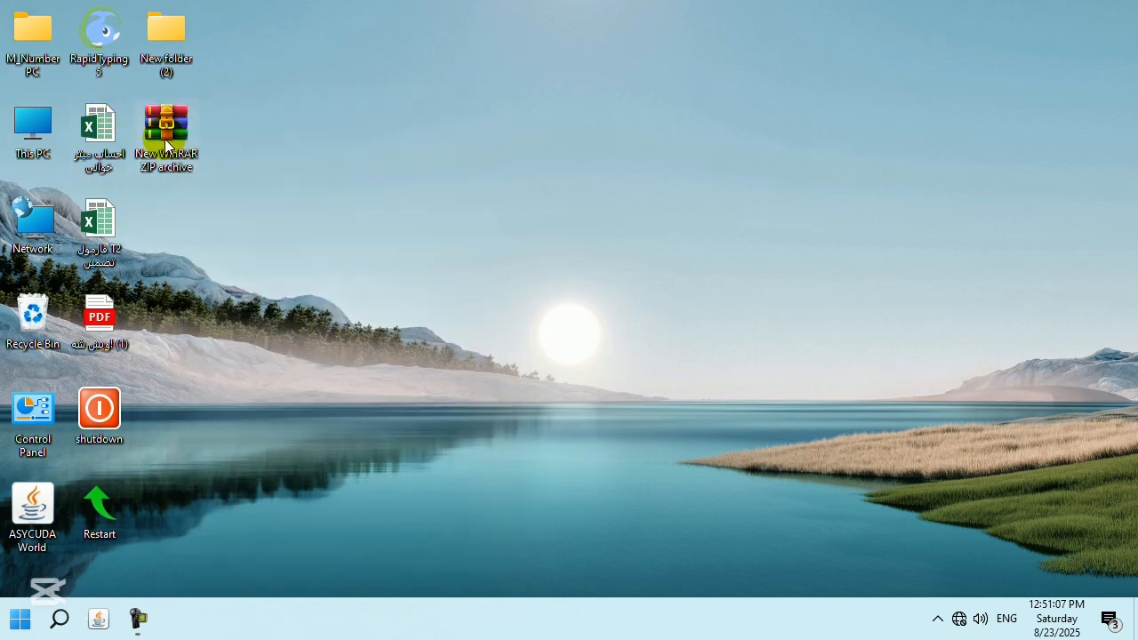
Drag the New WinRAR ZIP archive and New folder (2) onto the Recycle Bin.
right_click(434, 289)
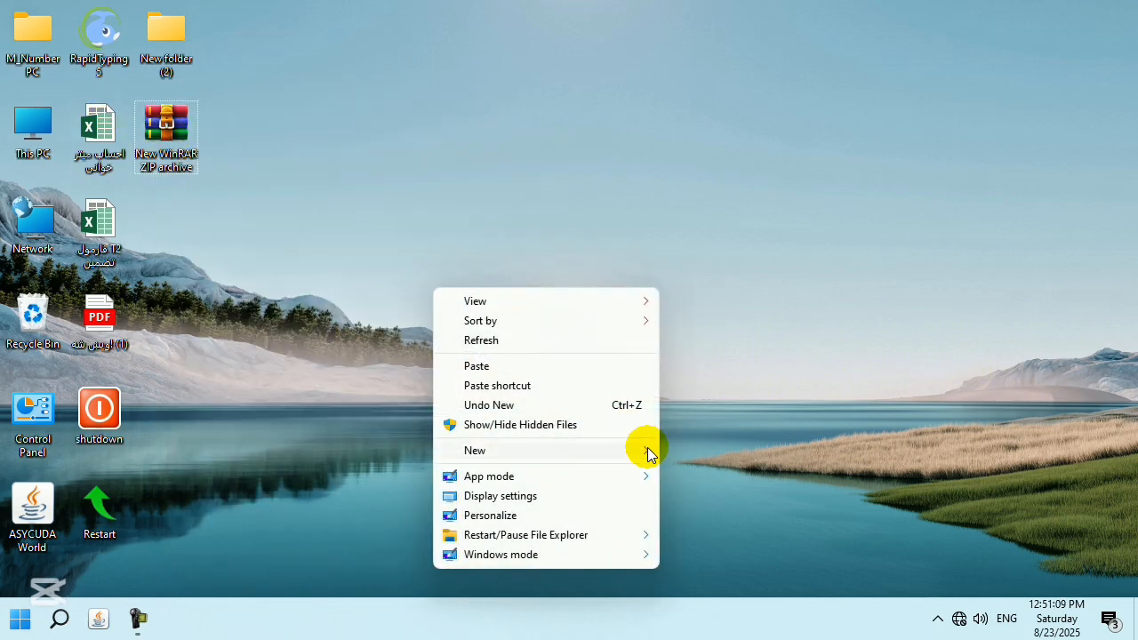
mouse_move(648, 454)
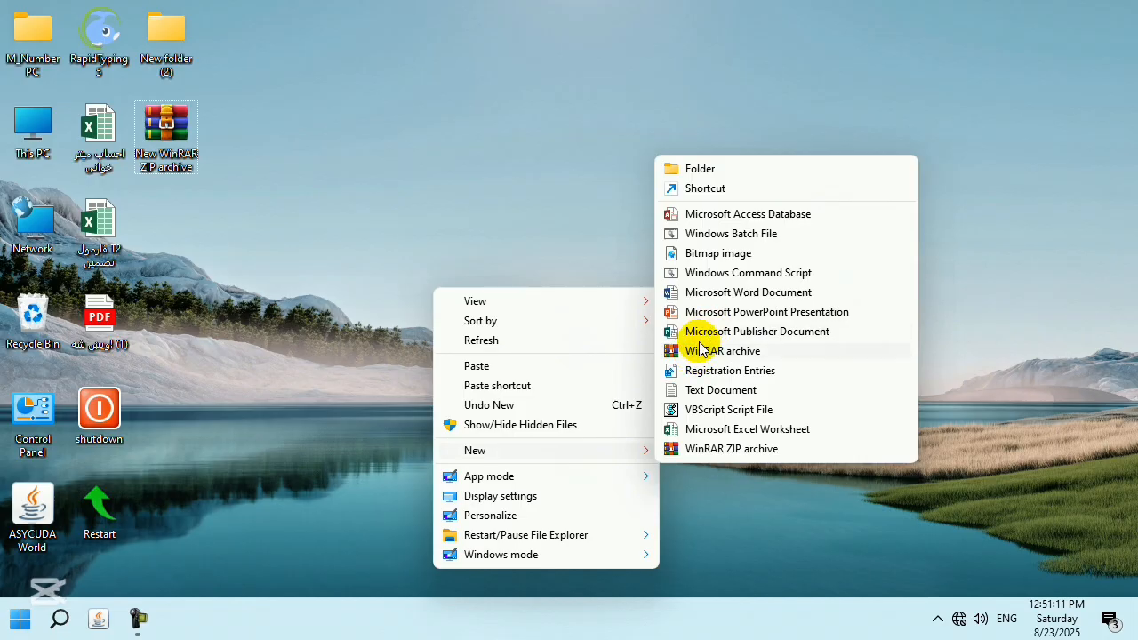
left_click(466, 194)
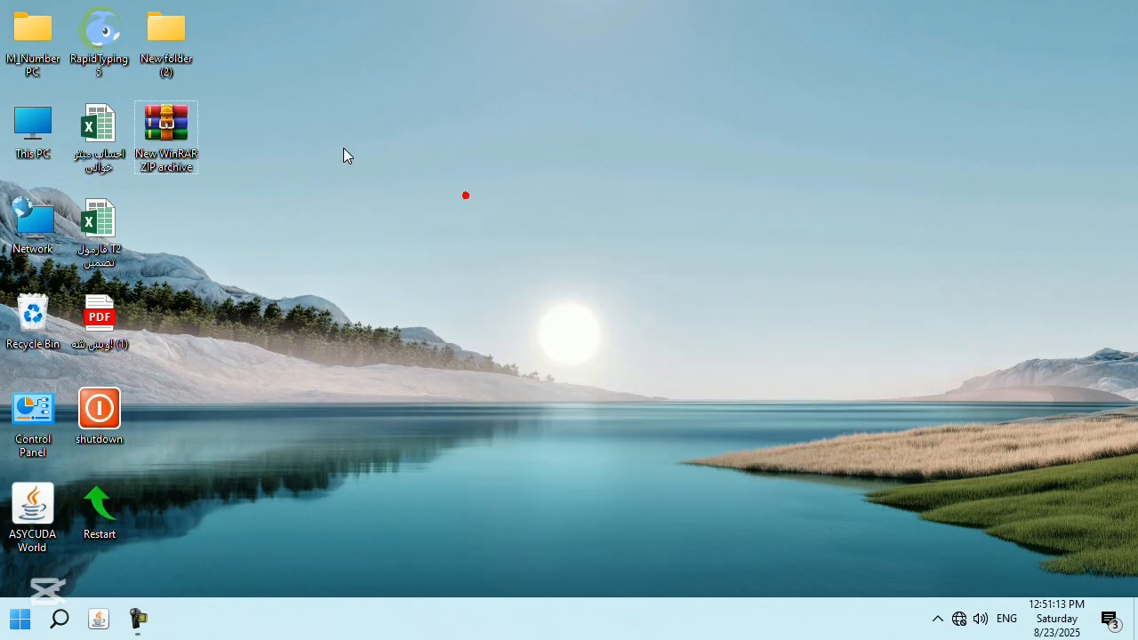
left_click_drag(166, 127, 33, 313)
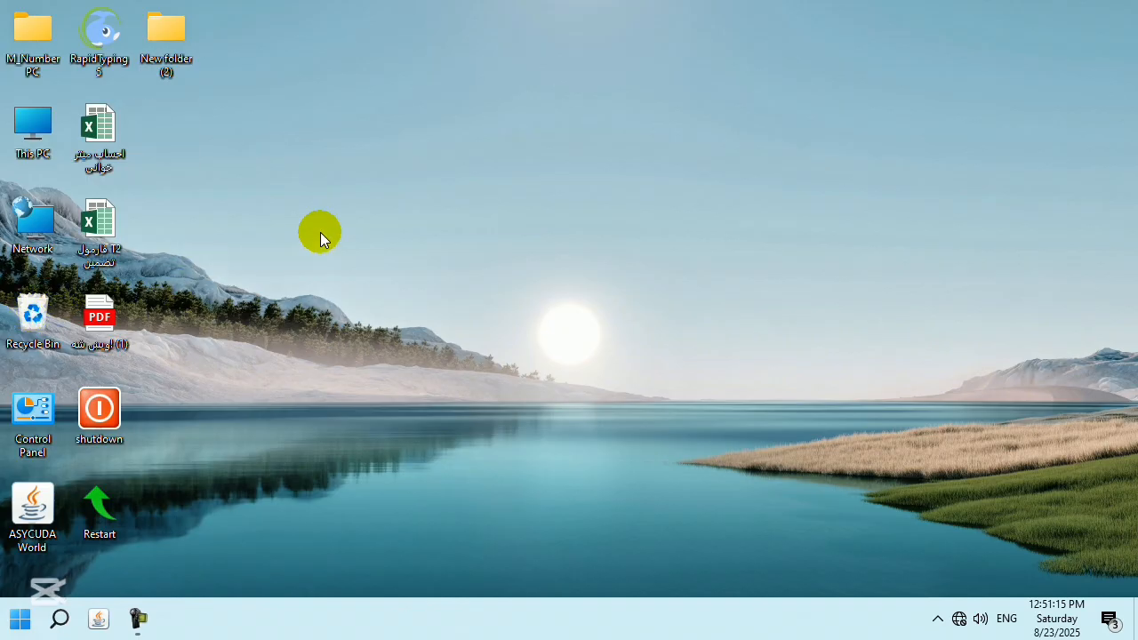
left_click_drag(110, 207, 33, 313)
right_click(455, 187)
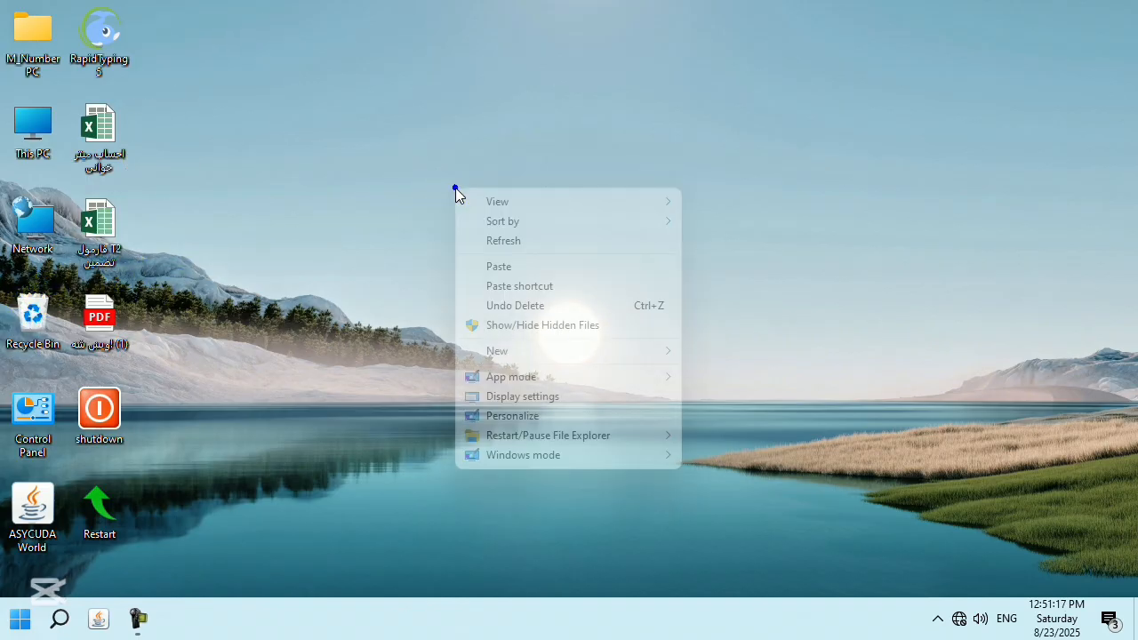
mouse_move(538, 382)
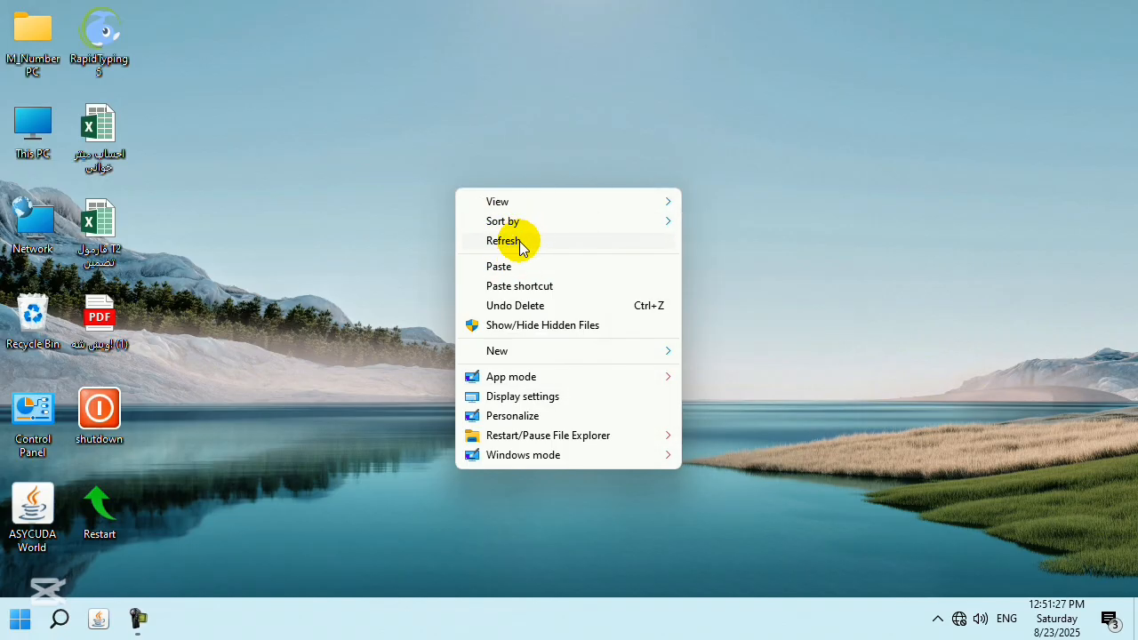
Set App mode to Dark theme from the desktop menu, refresh, and verify it in Settings.
right_click(741, 245)
mouse_move(864, 432)
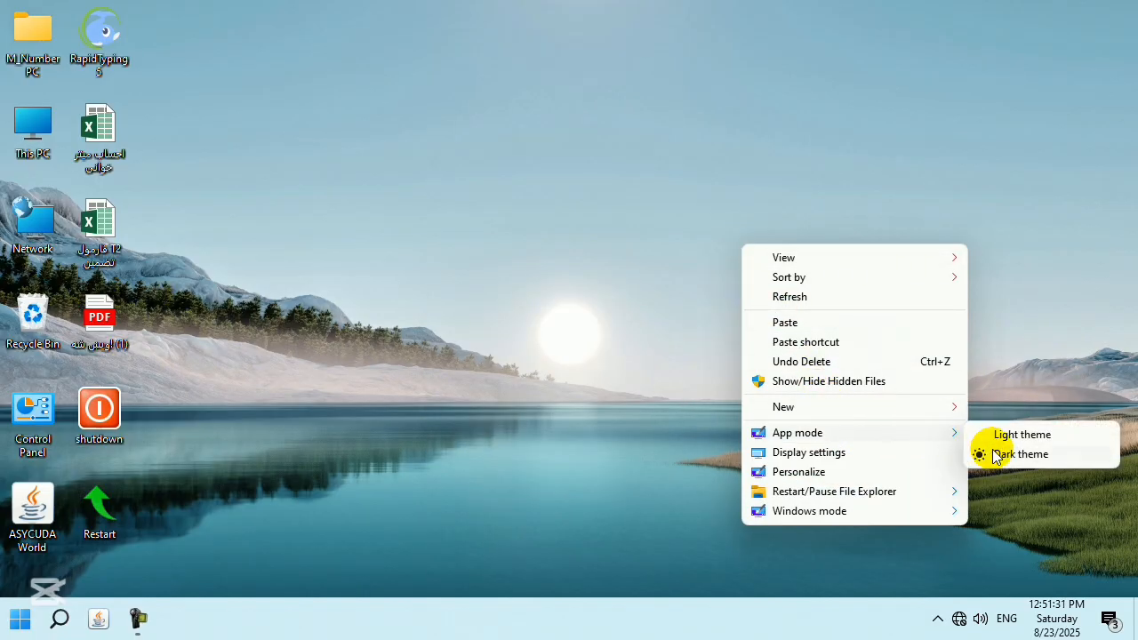
left_click(995, 454)
right_click(508, 220)
left_click(567, 269)
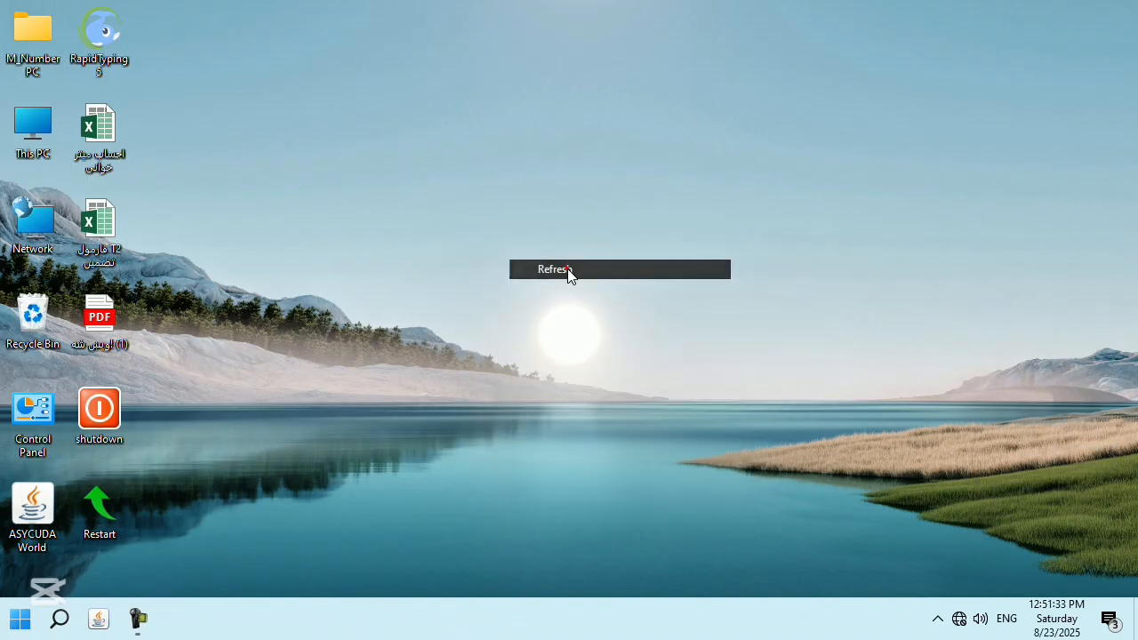
left_click(20, 622)
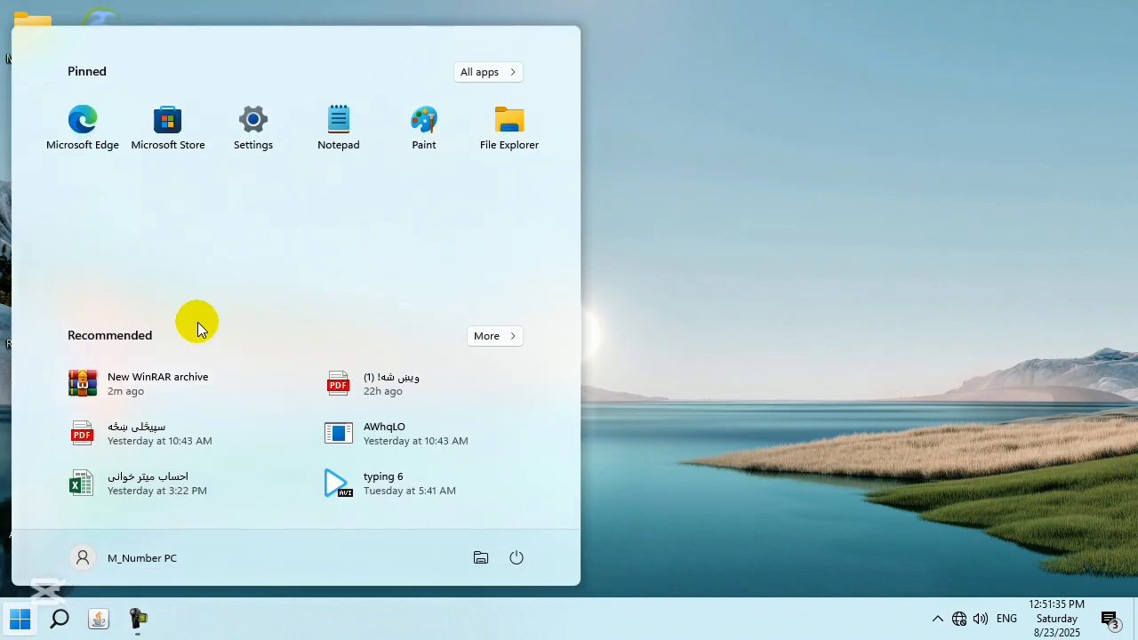
left_click(260, 138)
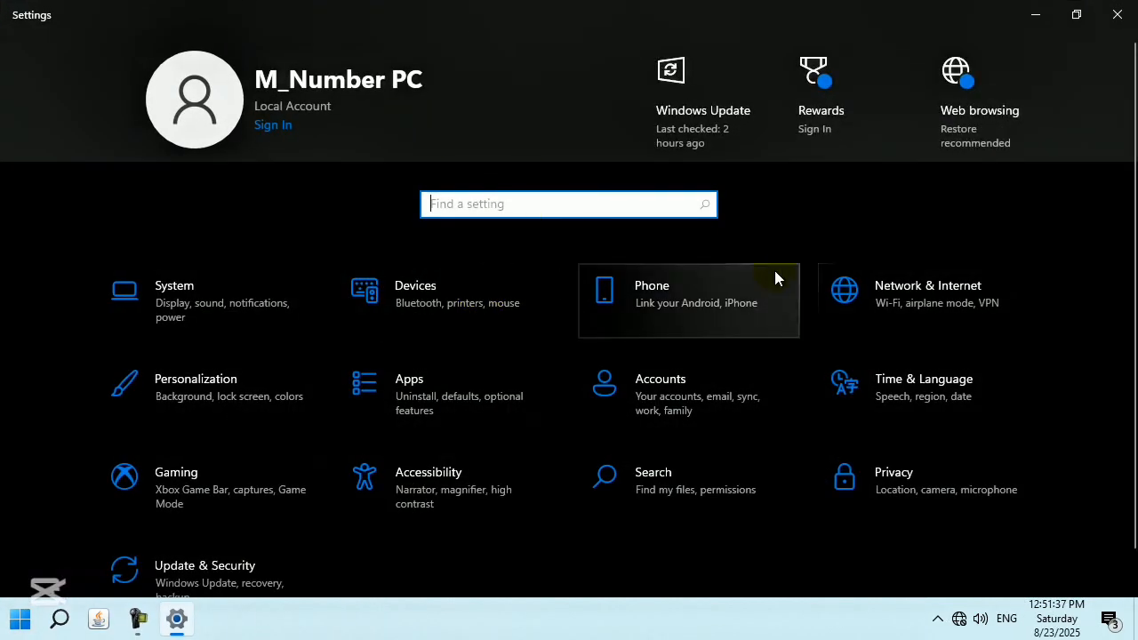
left_click(1112, 10)
Switch App mode back to Light theme, refresh, and confirm the light look in Settings.
right_click(577, 255)
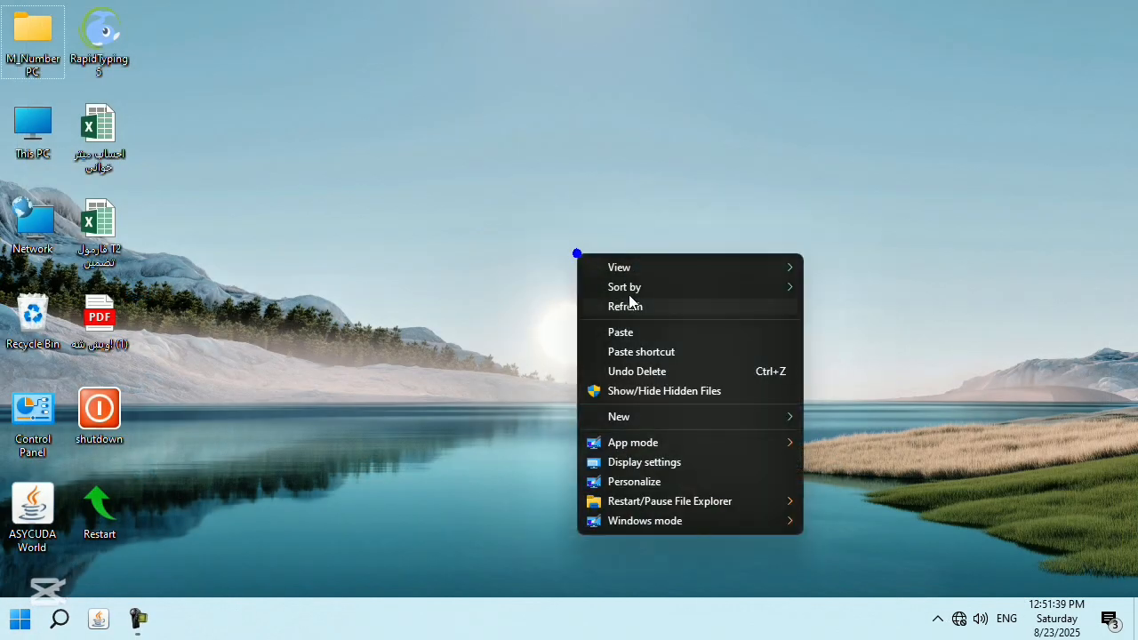
mouse_move(759, 445)
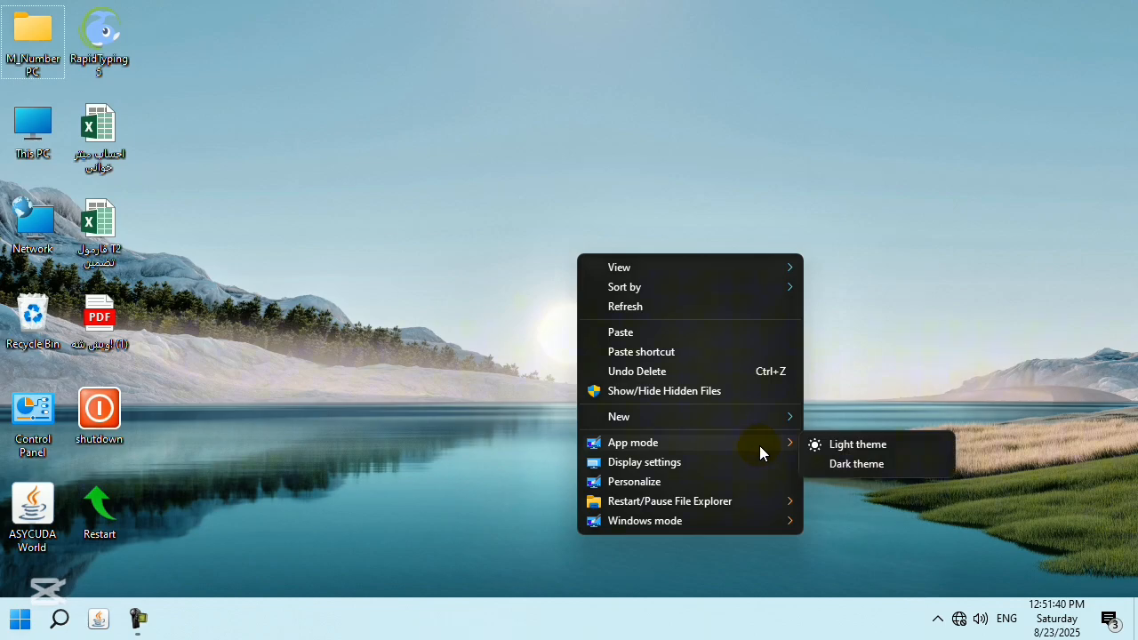
left_click(852, 444)
right_click(676, 263)
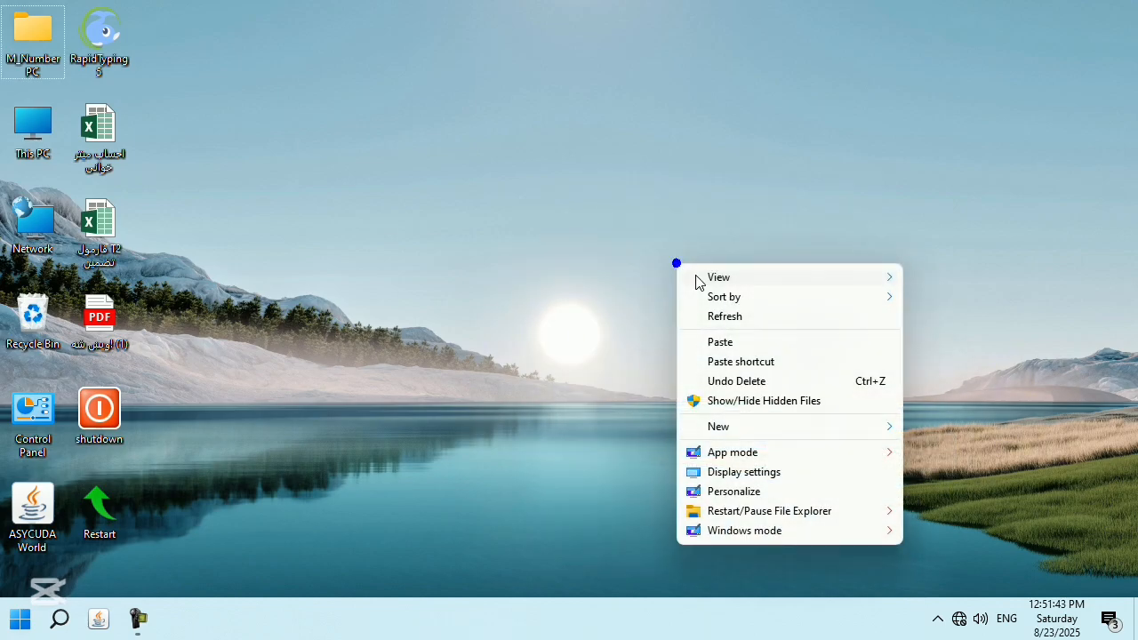
left_click(740, 322)
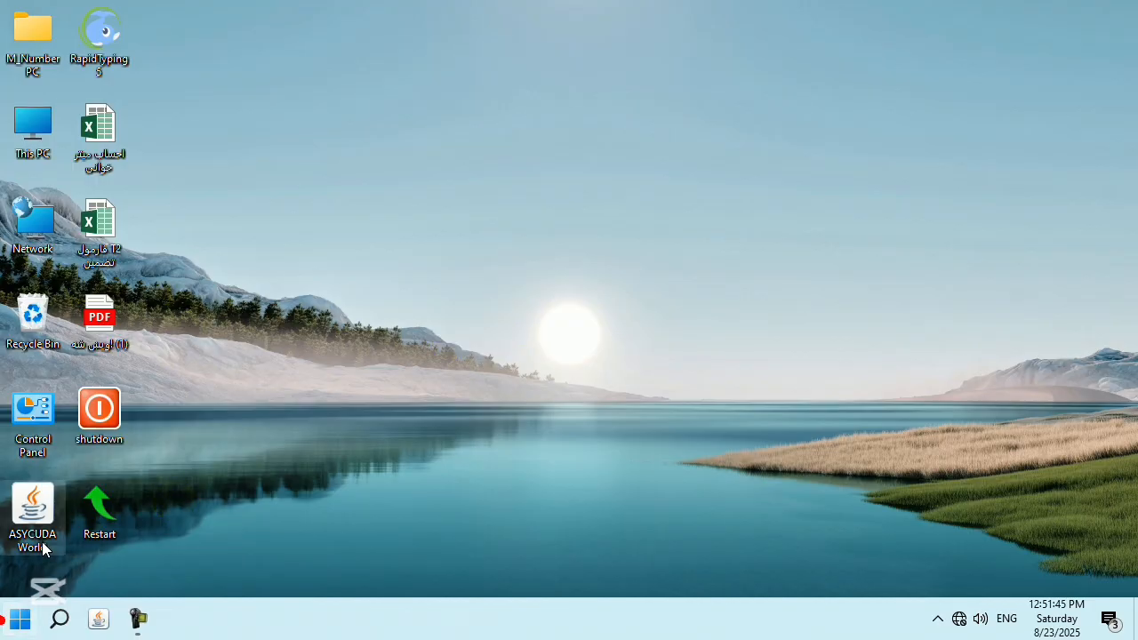
left_click(20, 627)
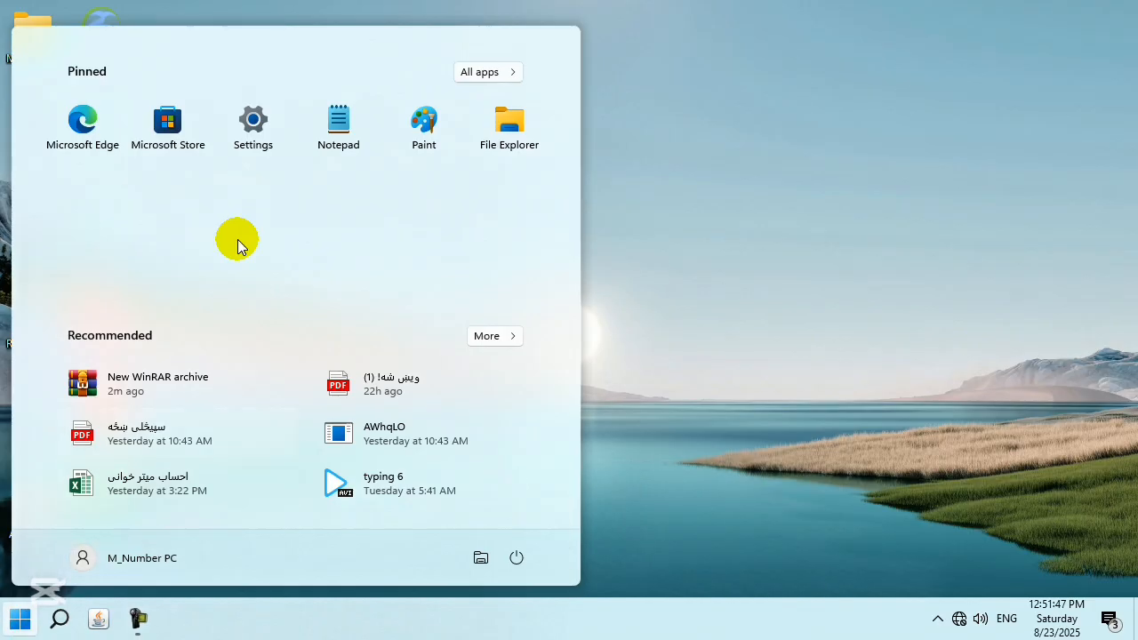
left_click(253, 138)
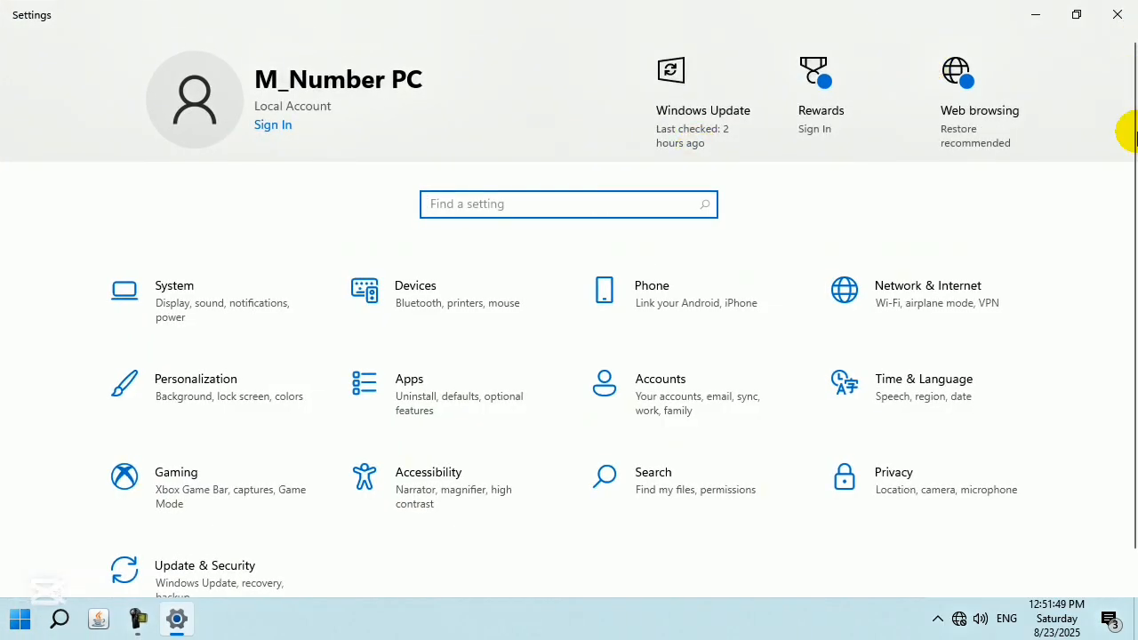
left_click(1133, 7)
right_click(550, 200)
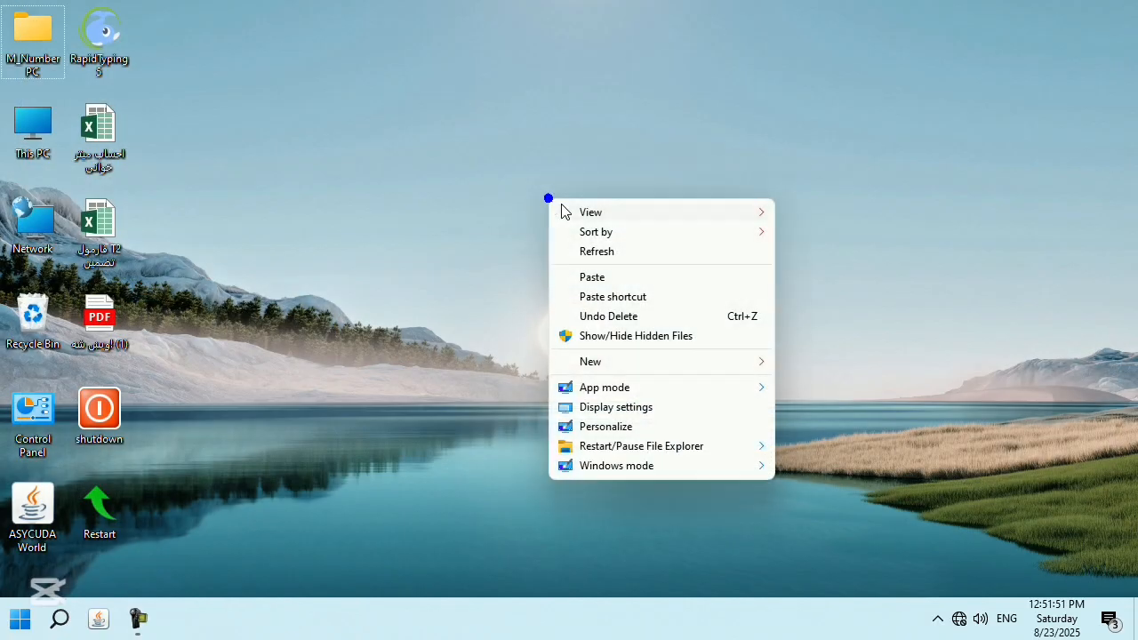
mouse_move(665, 386)
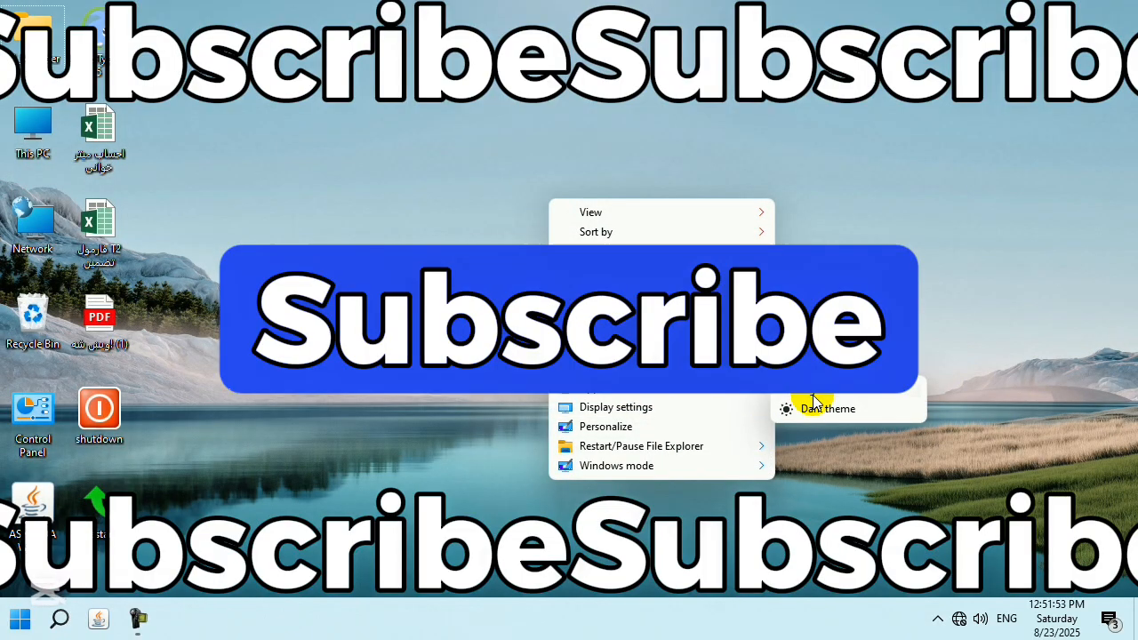